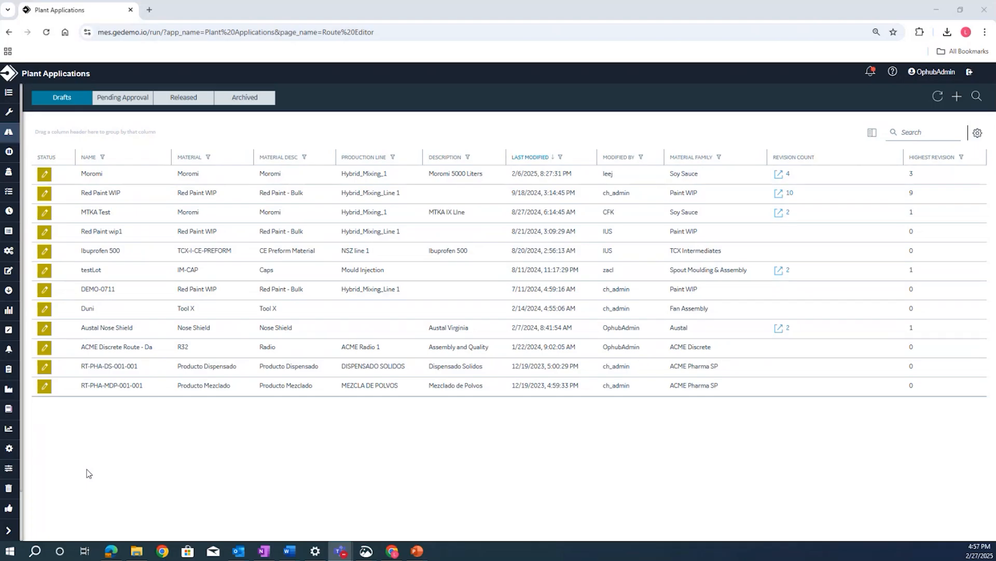
- List the released routes and open ACME Discrete Route for viewing
{"action": "left_click", "coordinate": [14, 537]}
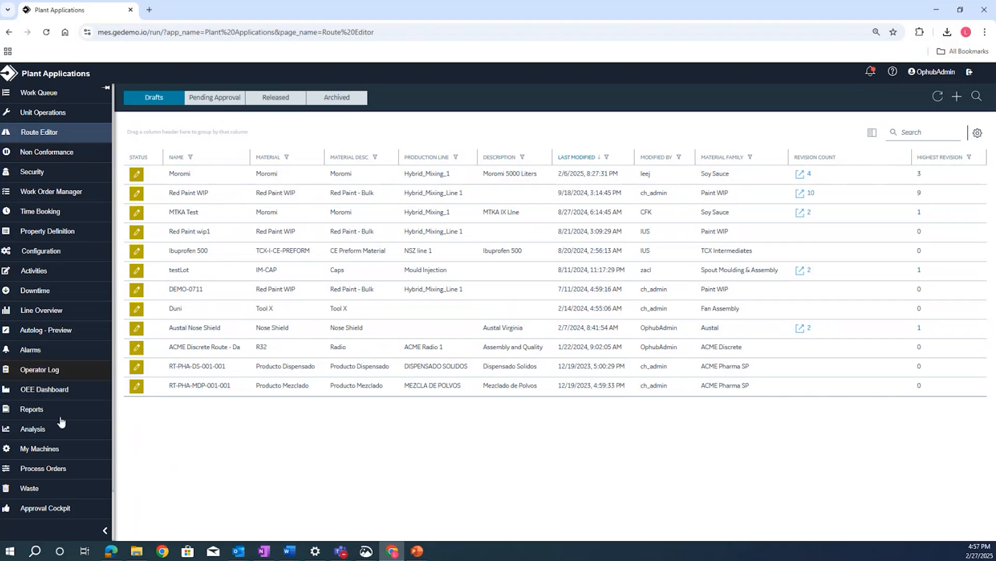
{"action": "left_click", "coordinate": [105, 530]}
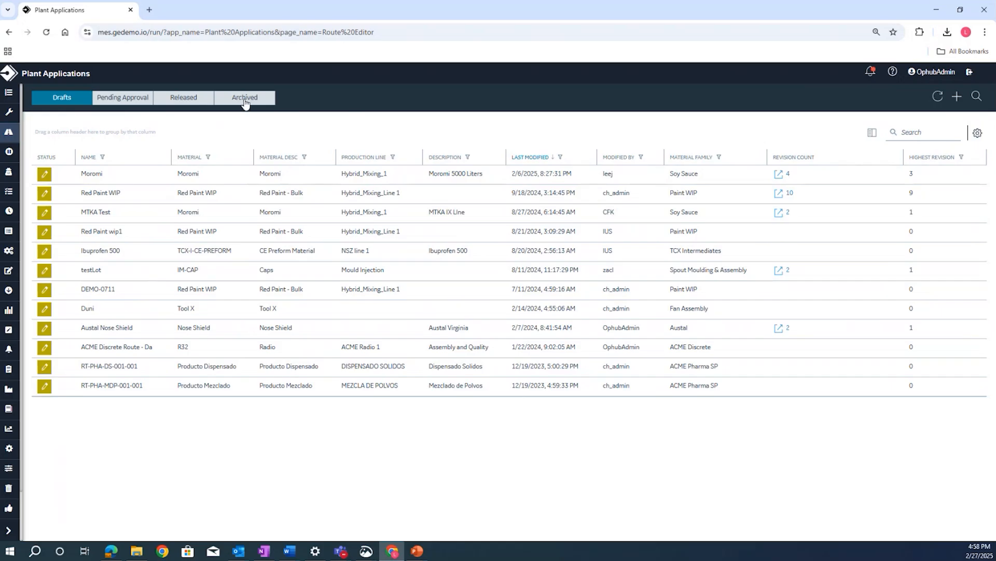
{"action": "left_click", "coordinate": [188, 102]}
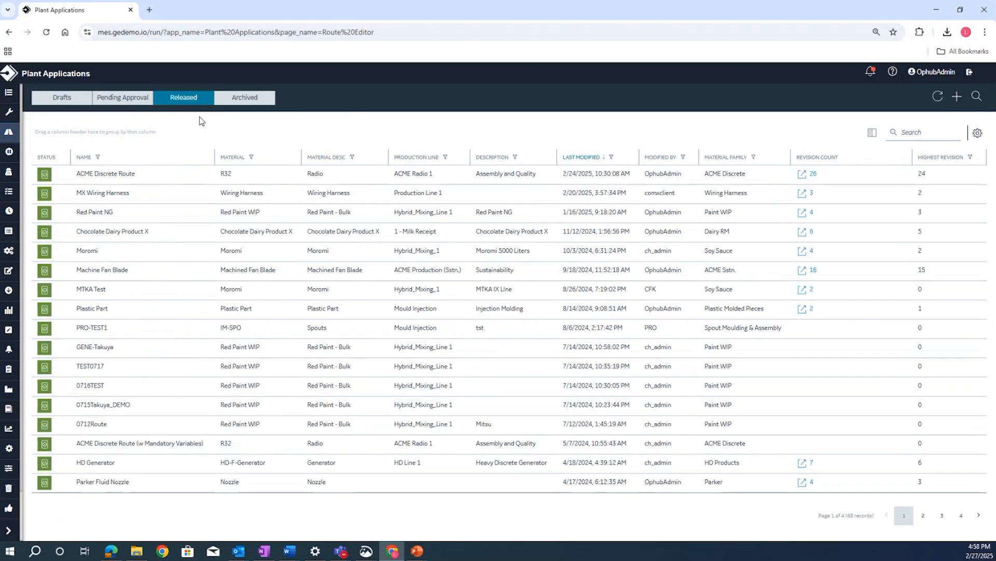
{"action": "left_click", "coordinate": [119, 184]}
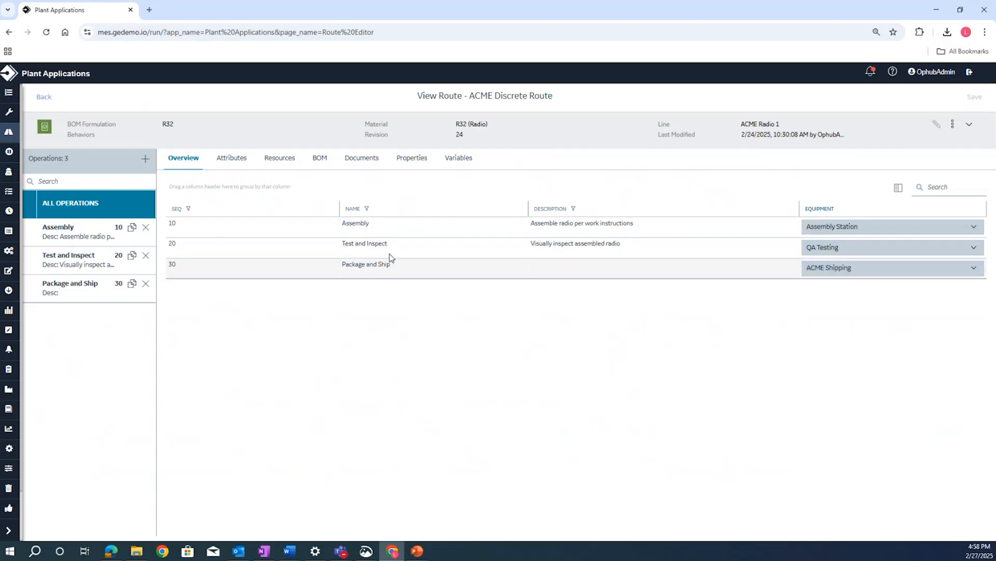
- Review the route's operation attributes, including the labor type choices for the Assembly operation
{"action": "left_click", "coordinate": [240, 168]}
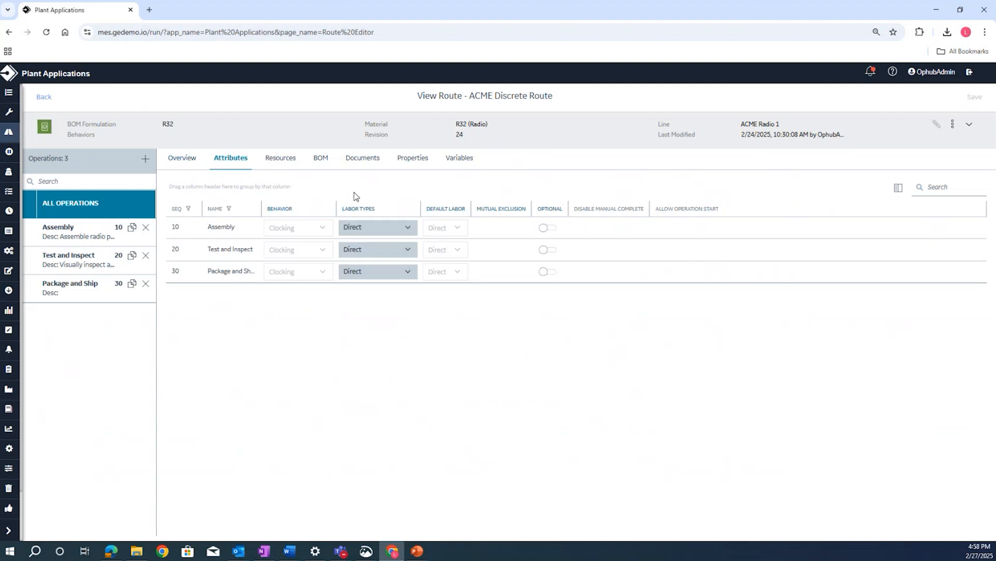
{"action": "left_click", "coordinate": [409, 228]}
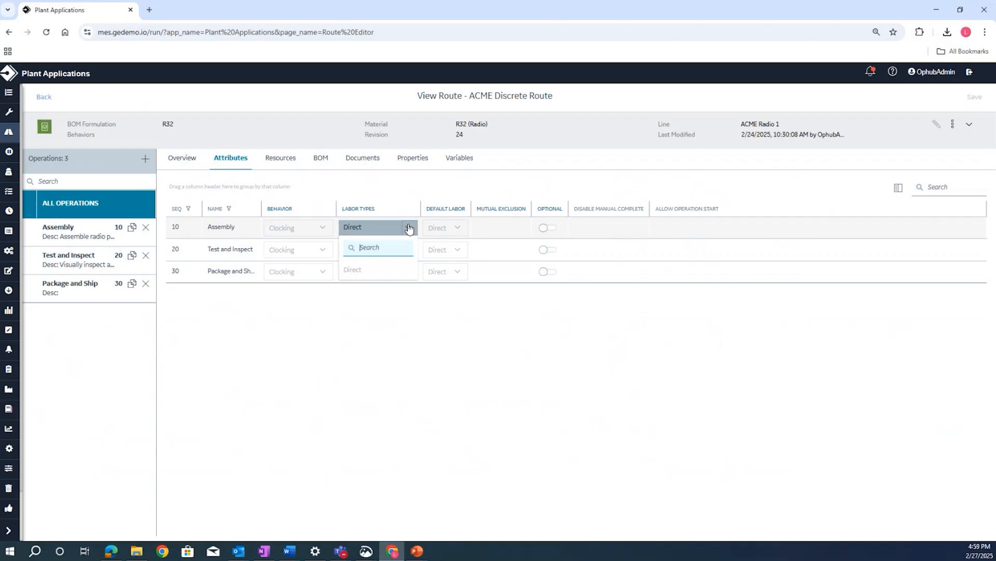
{"action": "left_click", "coordinate": [408, 228]}
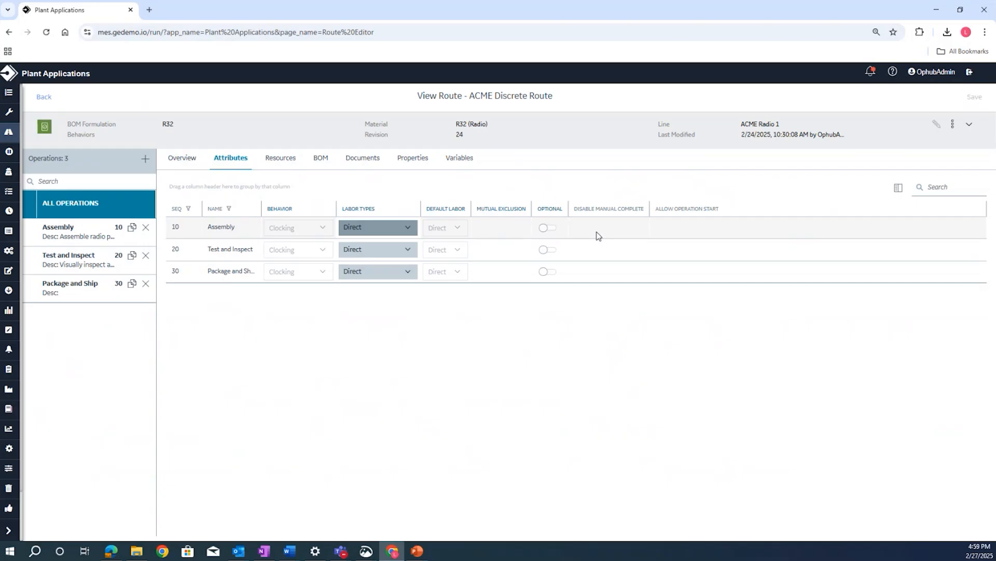
- Group the route's resources by Operation and inspect the equipment and suggested standard times for Assembly
{"action": "left_click", "coordinate": [285, 165]}
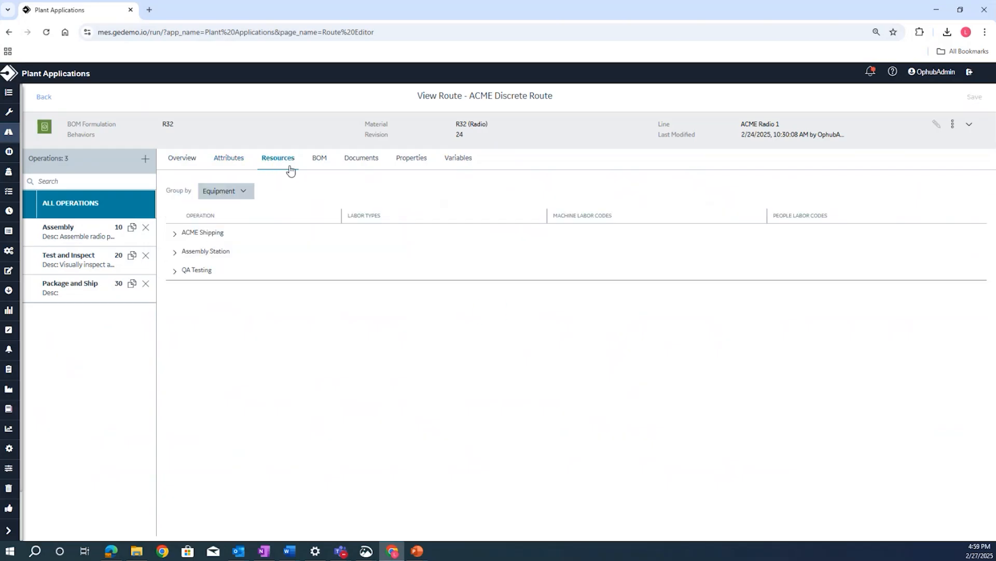
{"action": "left_click", "coordinate": [244, 191]}
{"action": "left_click", "coordinate": [218, 224]}
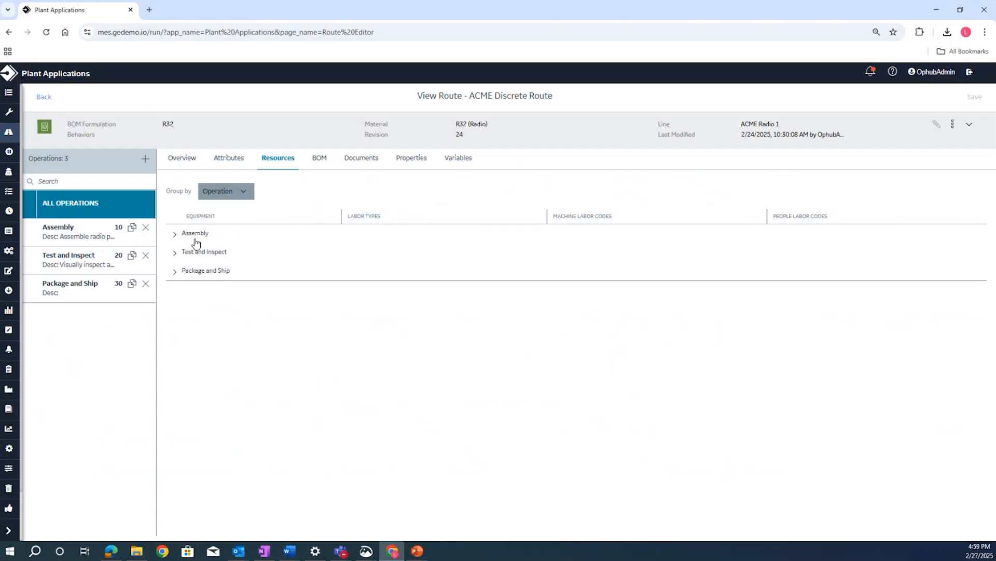
{"action": "left_click", "coordinate": [175, 238]}
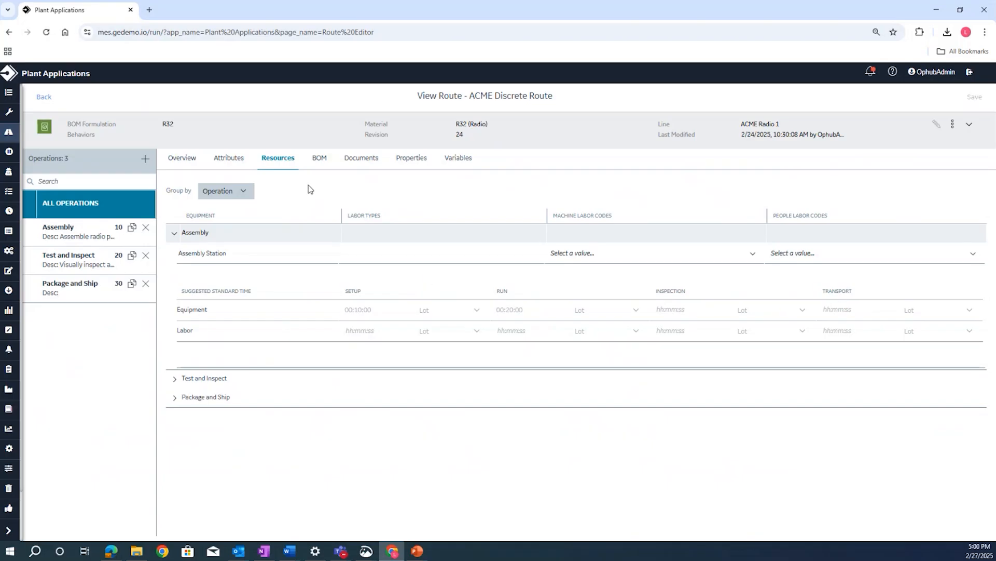
{"action": "left_click", "coordinate": [174, 233]}
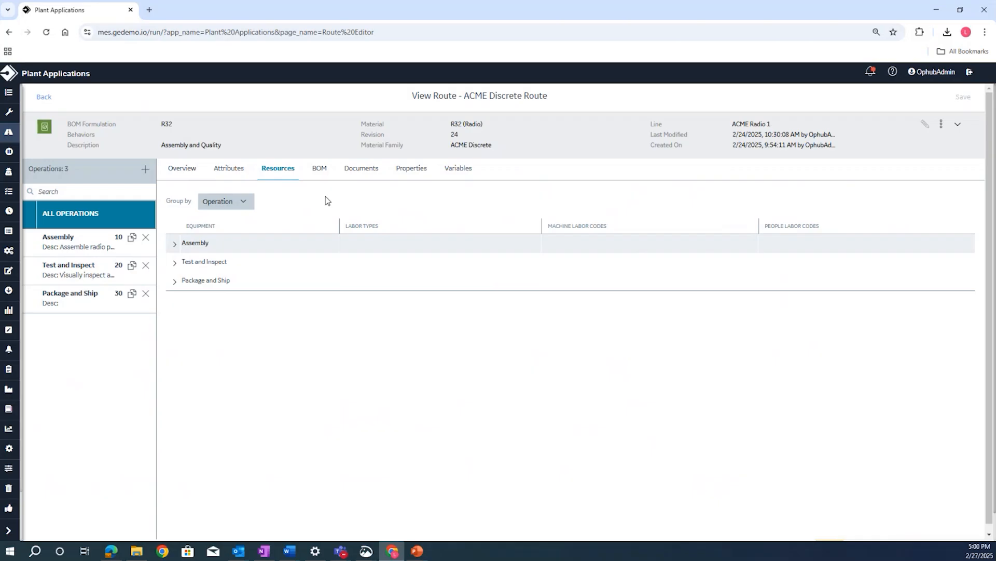
- Review the route's bill of materials and the documents linked to its operations
{"action": "left_click", "coordinate": [319, 168]}
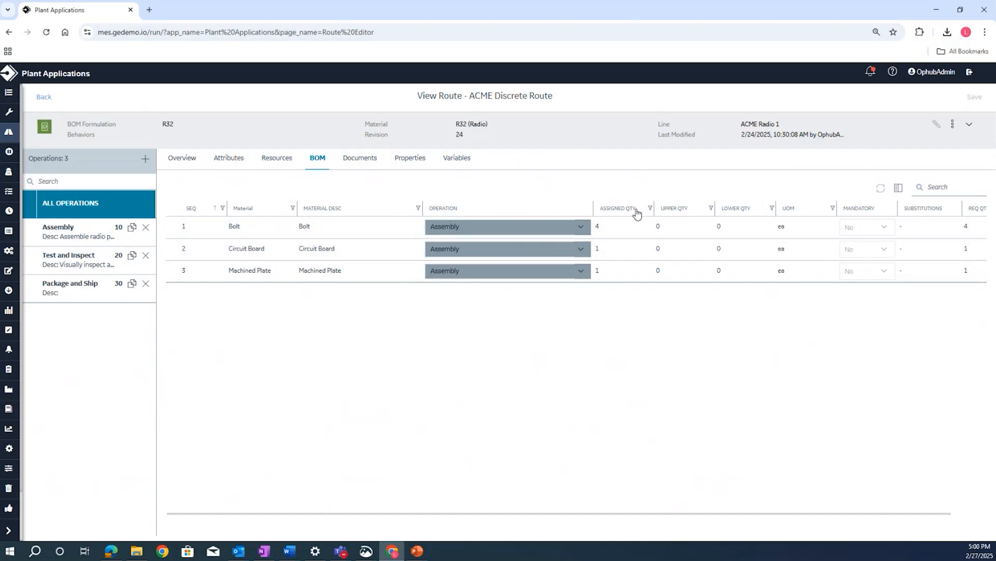
{"action": "left_click", "coordinate": [372, 166]}
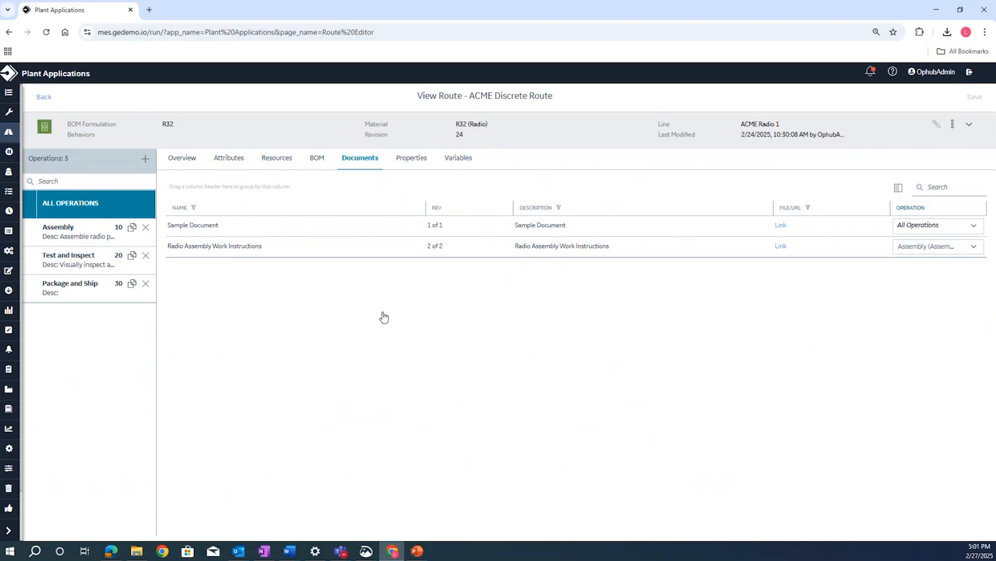
- Examine the route variables for the Assembly and the Test and Inspect operations, and return to the route overview
{"action": "left_click", "coordinate": [461, 158]}
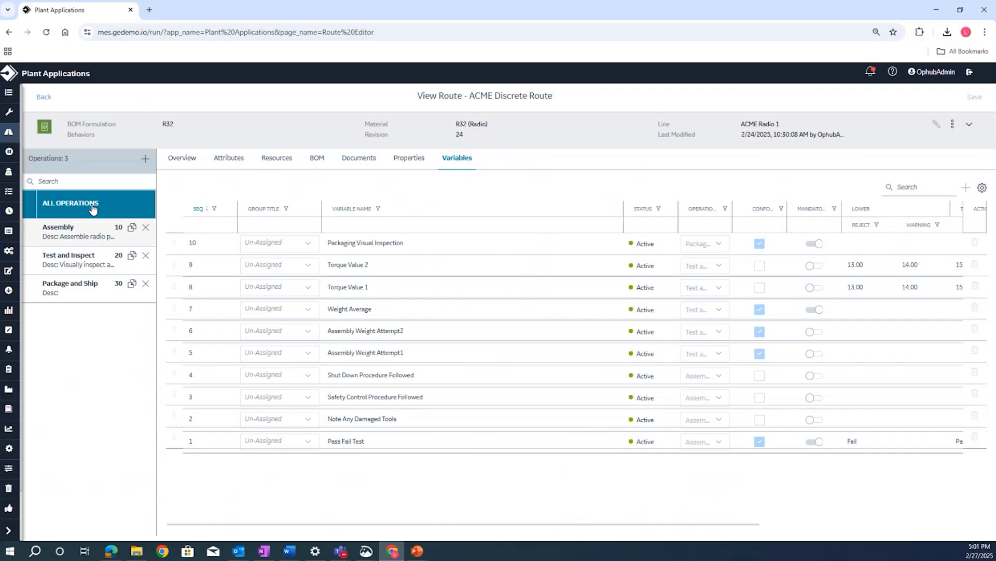
{"action": "left_click", "coordinate": [86, 237]}
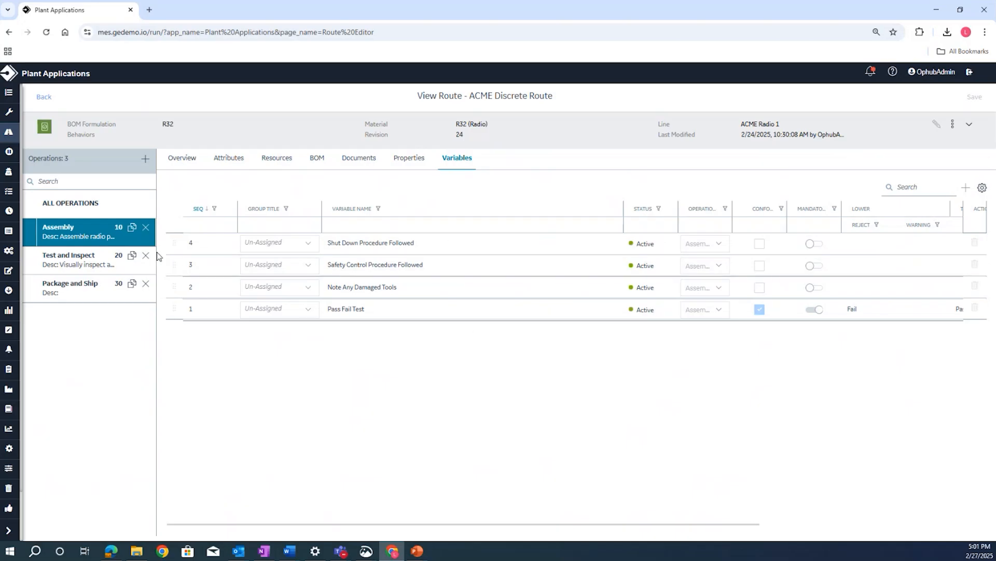
{"action": "left_click", "coordinate": [101, 256]}
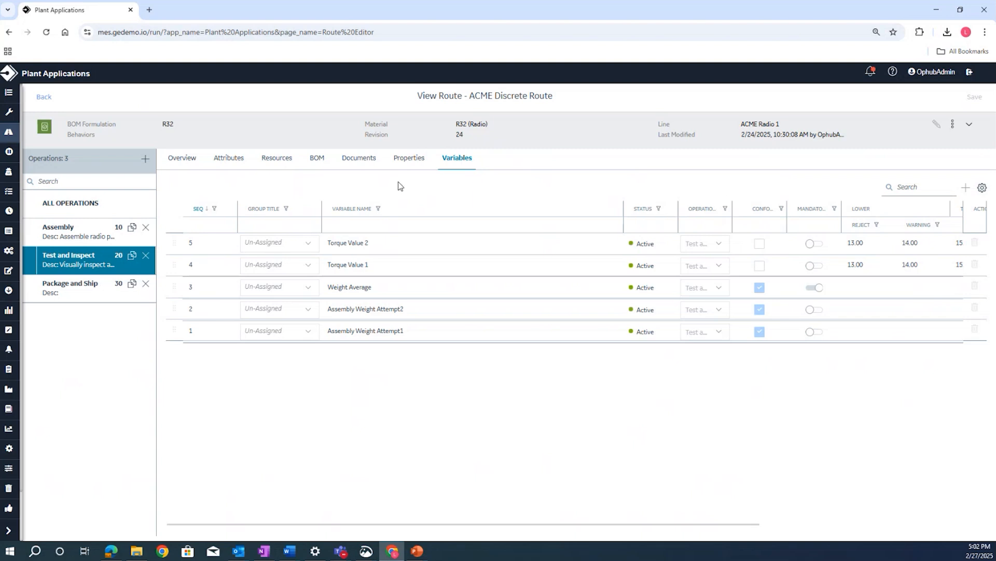
{"action": "left_click", "coordinate": [179, 158]}
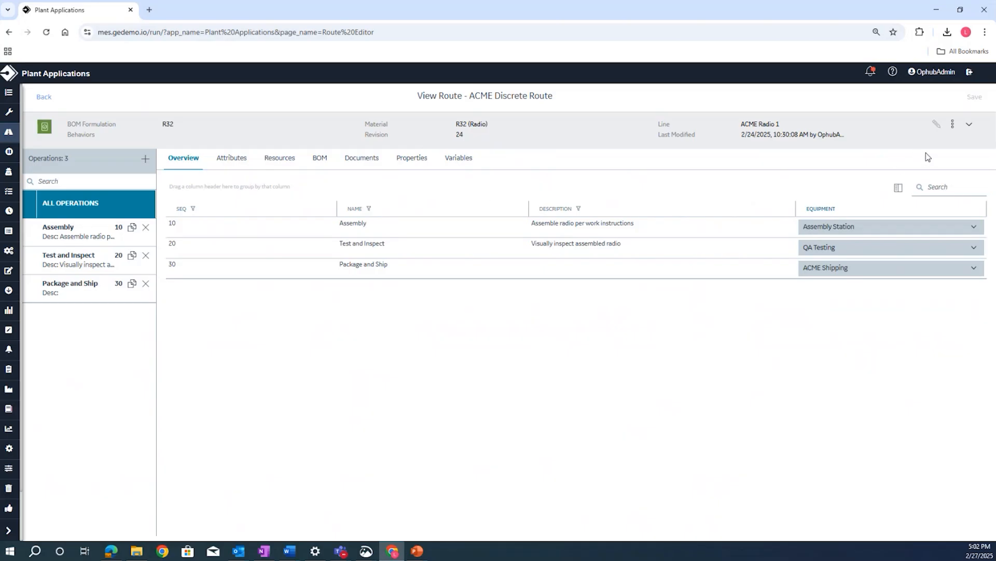
- Start a work order from the route with the name WO-TEST and a planned quantity of 1
{"action": "left_click", "coordinate": [953, 129]}
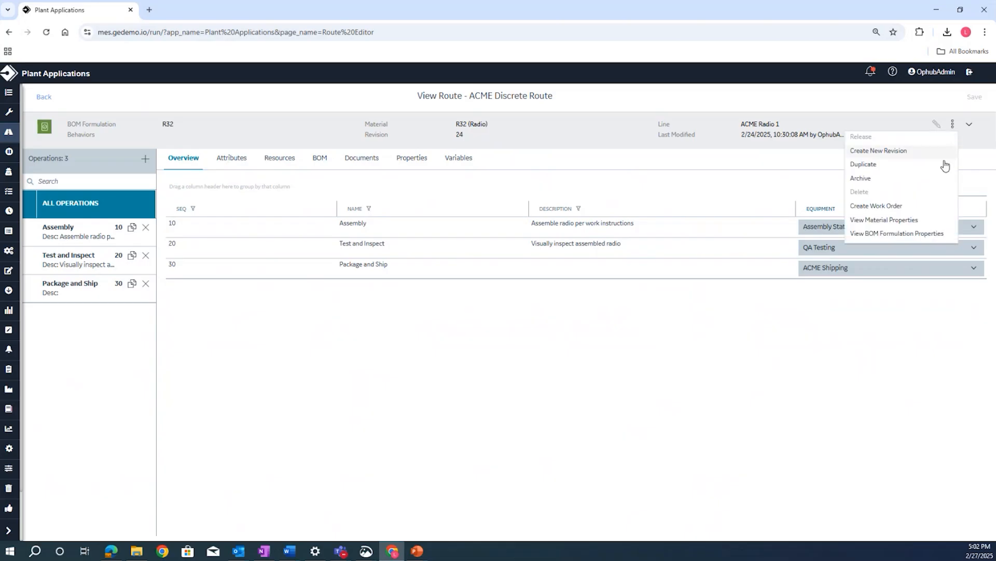
{"action": "left_click", "coordinate": [909, 210]}
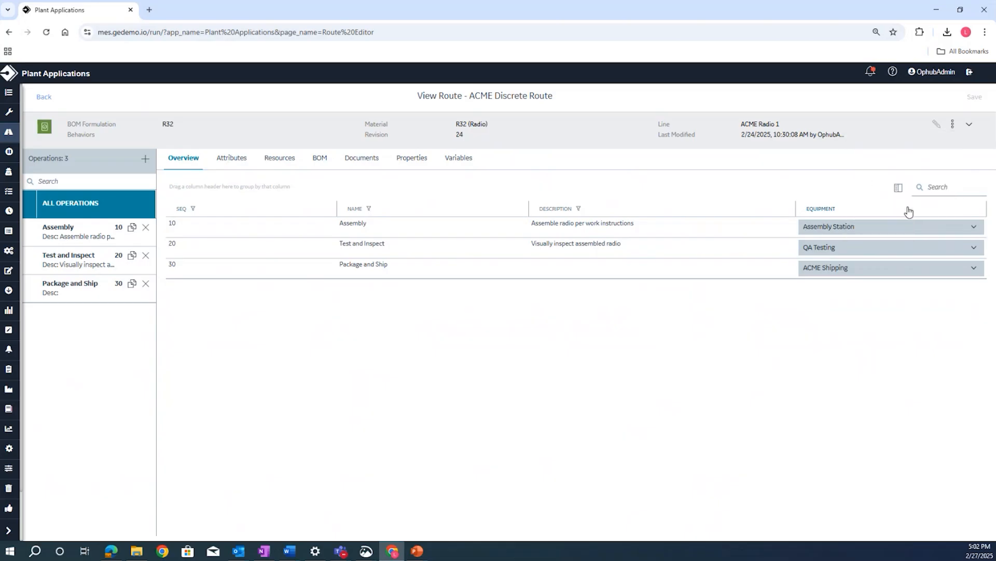
{"action": "left_click", "coordinate": [378, 193]}
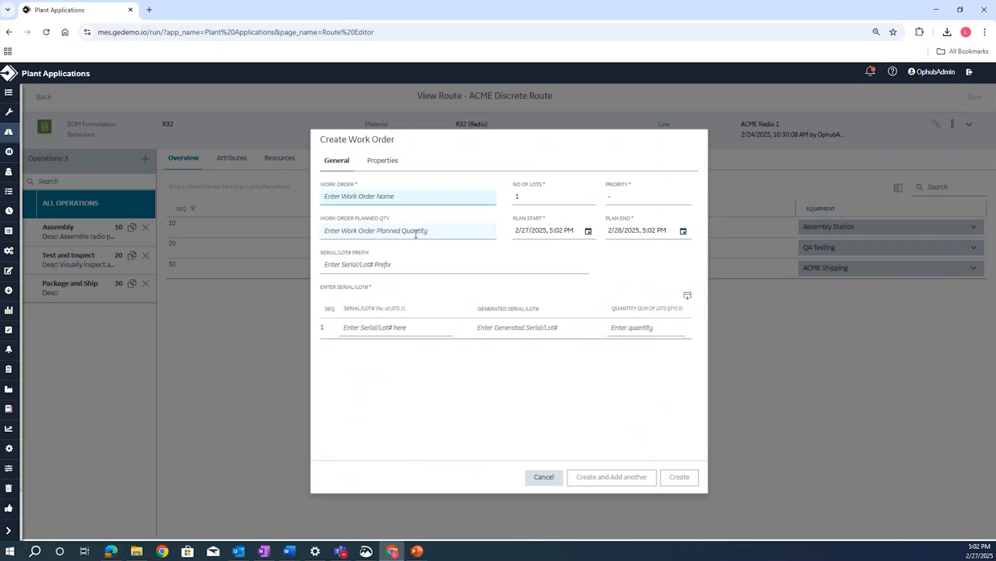
{"action": "left_click", "coordinate": [387, 268]}
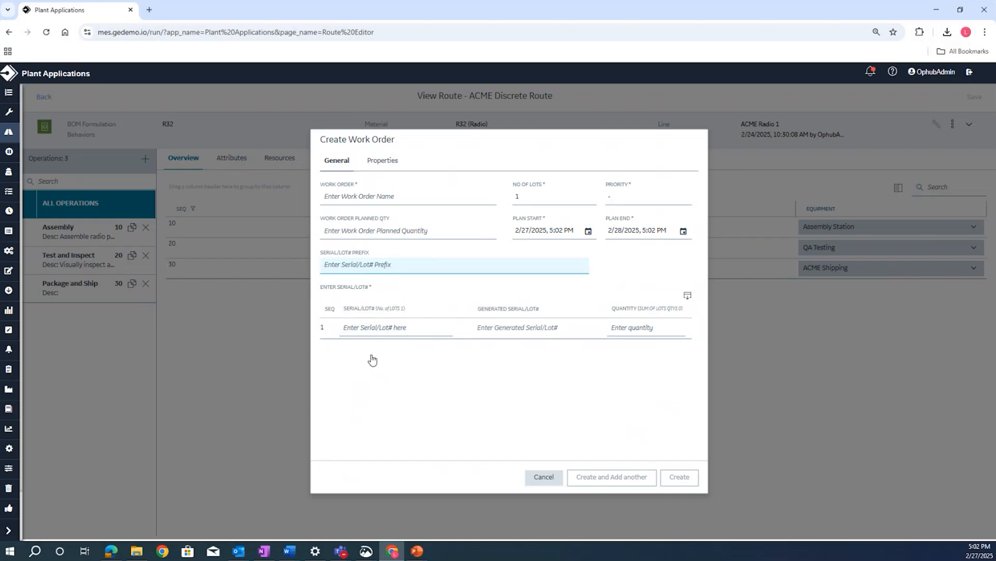
{"action": "key", "text": "Tab"}
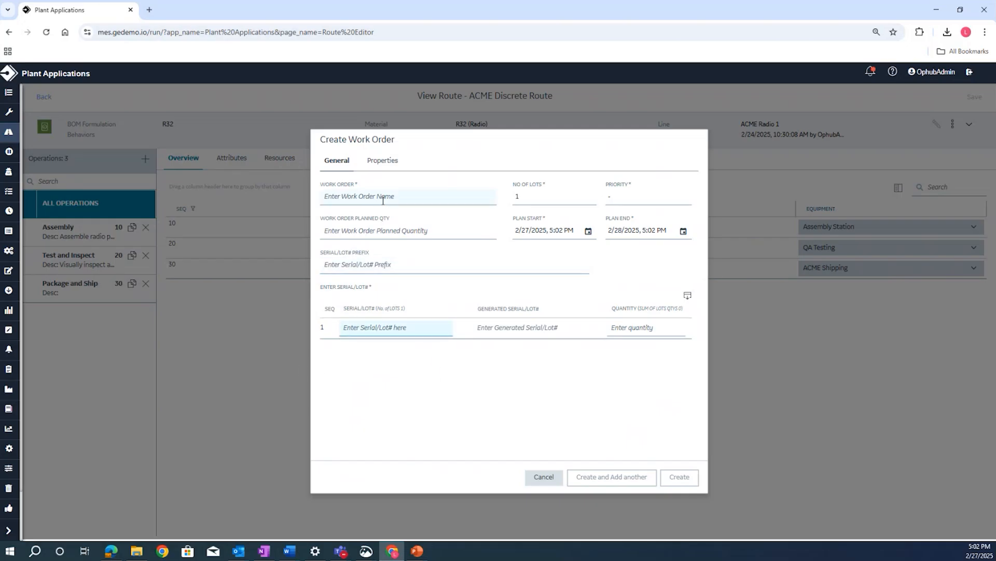
{"action": "left_click", "coordinate": [383, 200]}
{"action": "type", "text": "WO"}
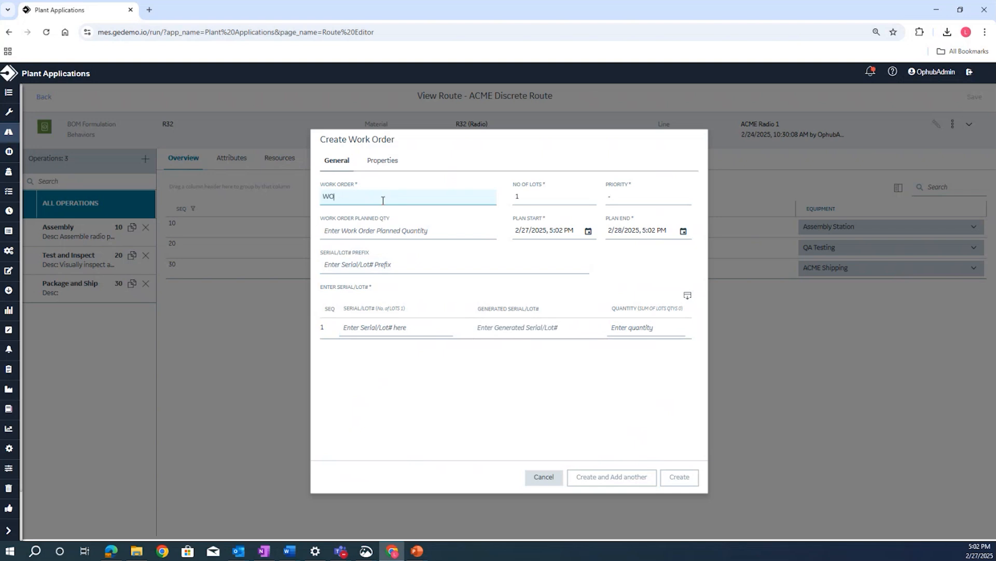
{"action": "type", "text": "-TEST"}
{"action": "left_click", "coordinate": [376, 230]}
{"action": "type", "text": "1"}
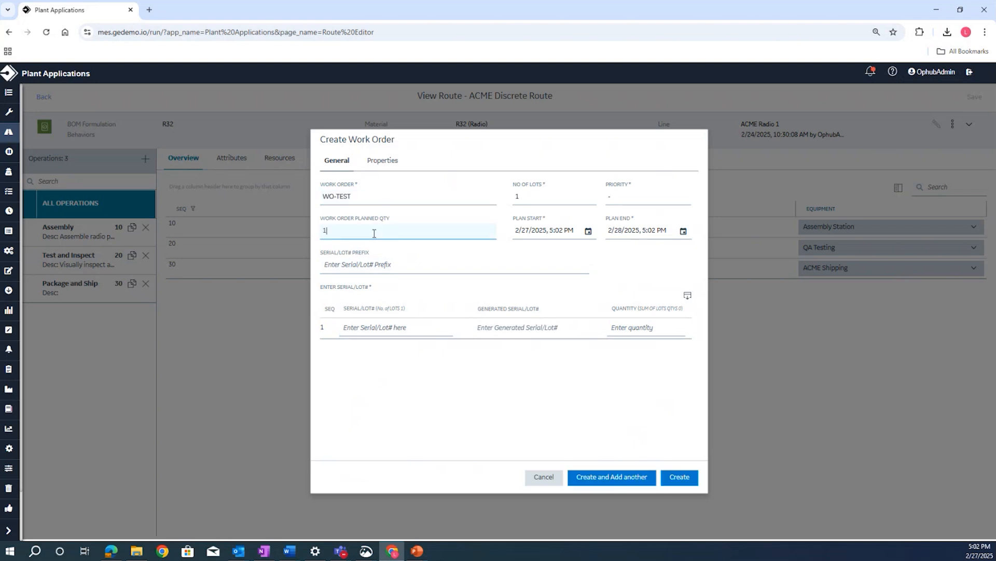
- Fill in serial/lot prefix ACMERADIO, serial/lot -1001 and lot quantity 1, and cancel the work order creation
{"action": "left_click", "coordinate": [392, 267]}
{"action": "type", "text": "ACMERADIO"}
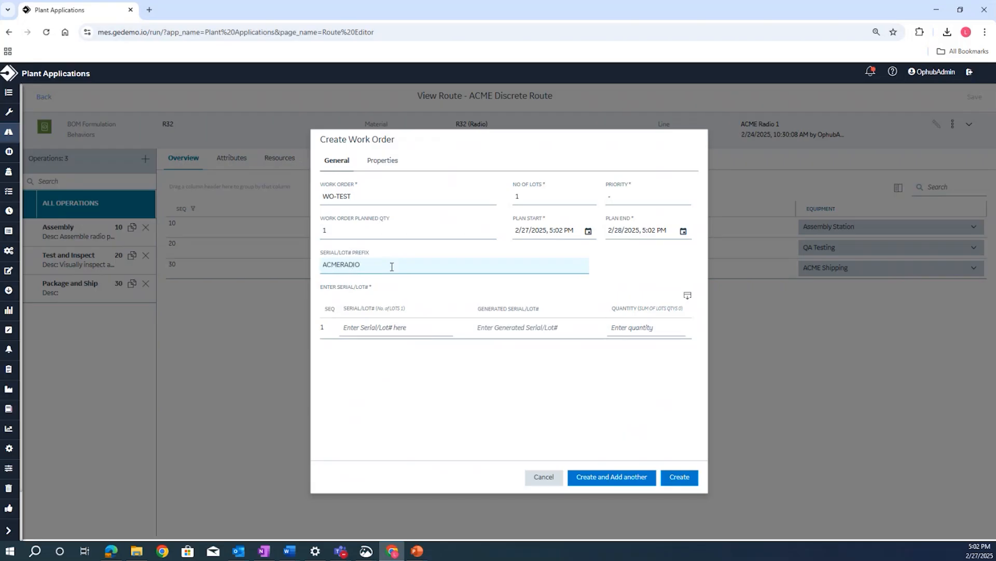
{"action": "key", "text": "Tab"}
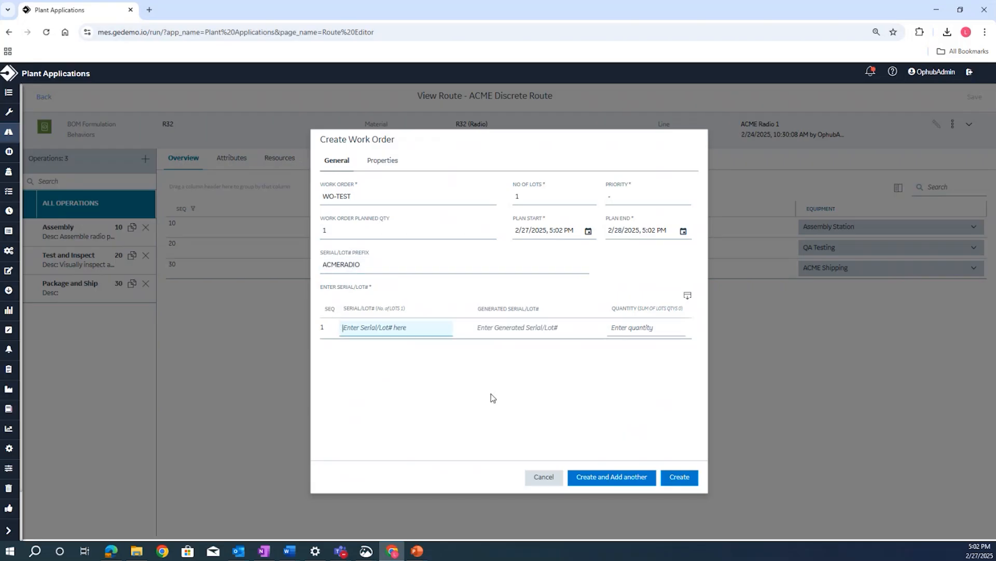
{"action": "type", "text": "-1001"}
{"action": "left_click", "coordinate": [397, 361]}
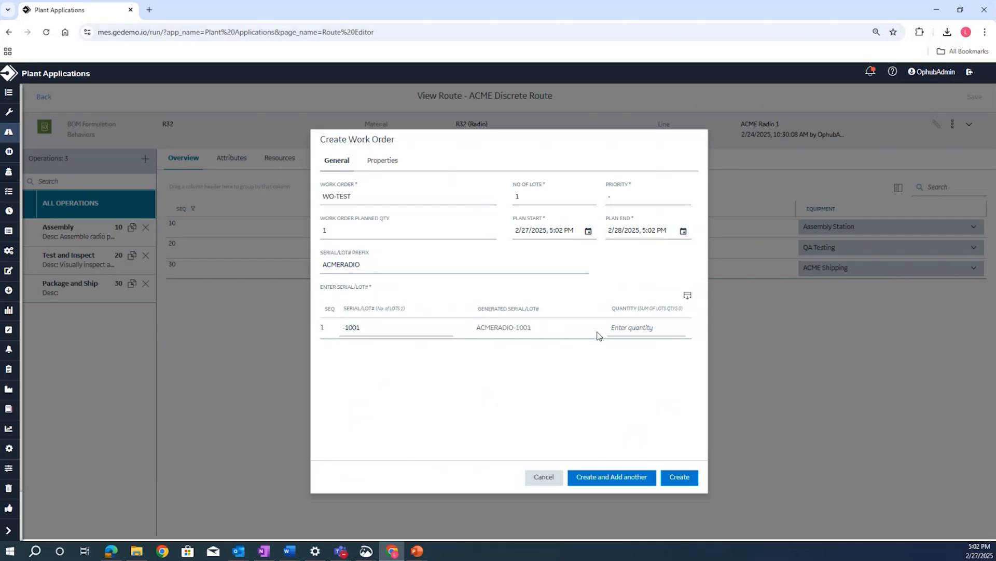
{"action": "left_click", "coordinate": [620, 331]}
{"action": "type", "text": "1"}
{"action": "left_click", "coordinate": [610, 195]}
{"action": "left_click", "coordinate": [549, 480]}
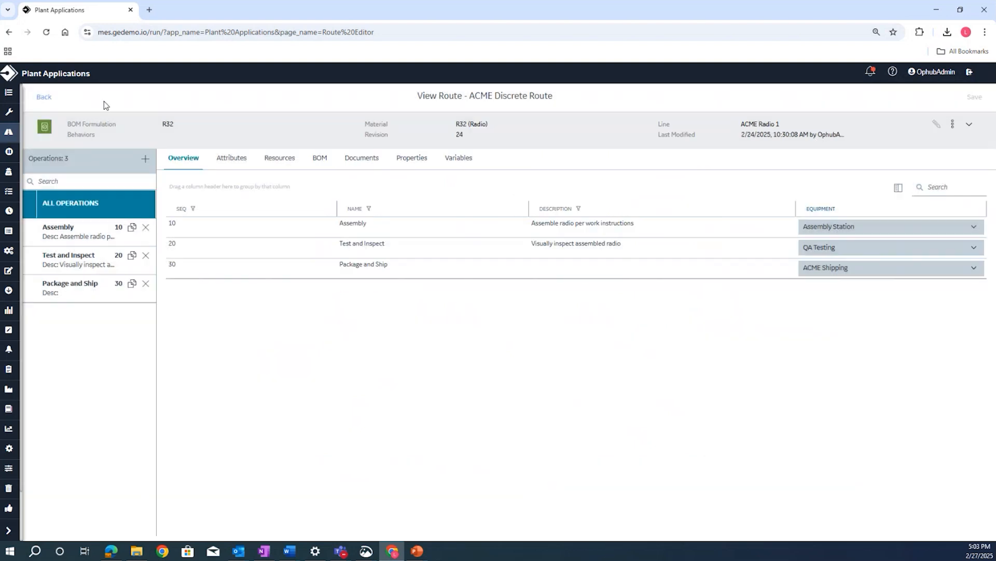
- Leave the route and go to the Work Order Manager
{"action": "left_click", "coordinate": [43, 97]}
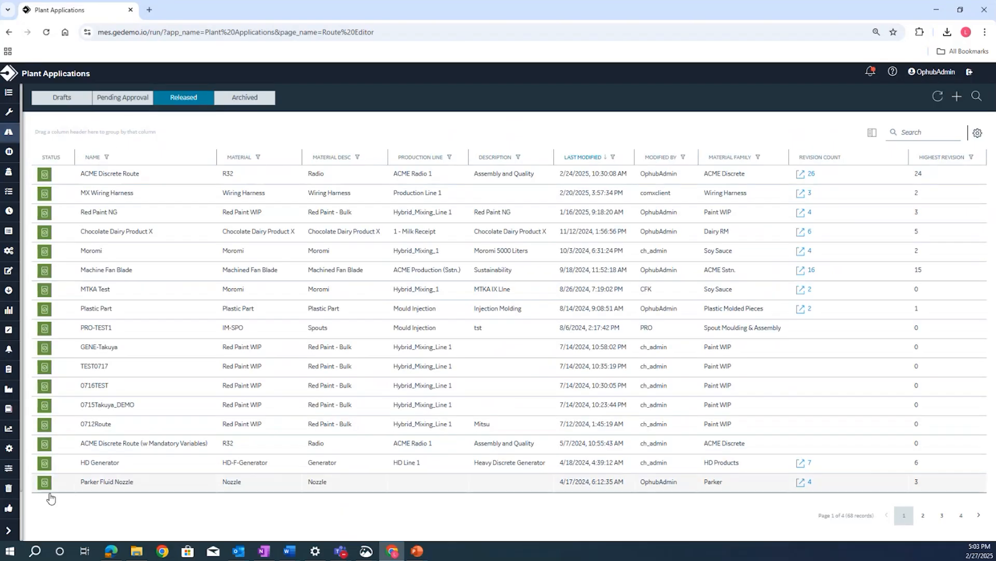
{"action": "left_click", "coordinate": [11, 531]}
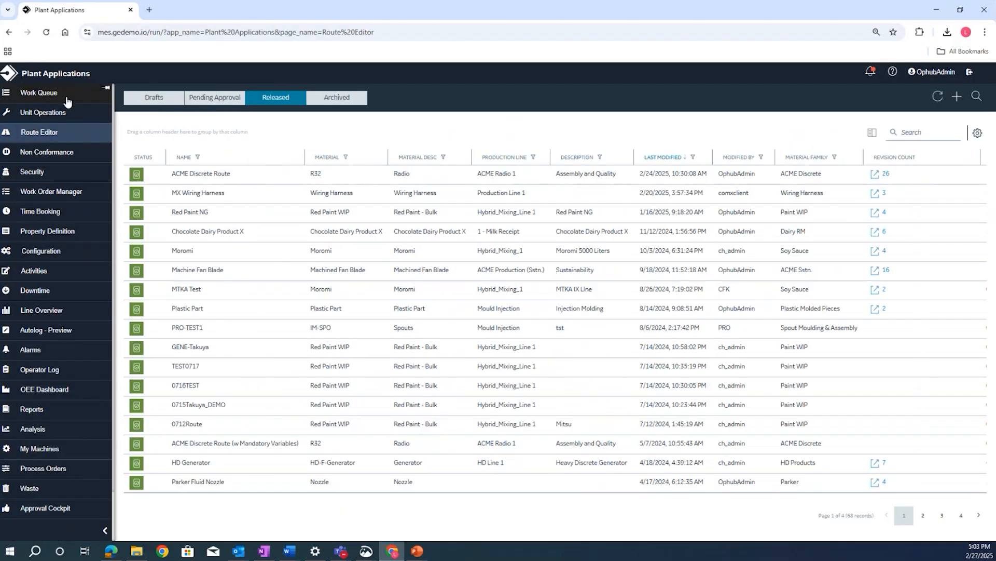
{"action": "left_click", "coordinate": [67, 200]}
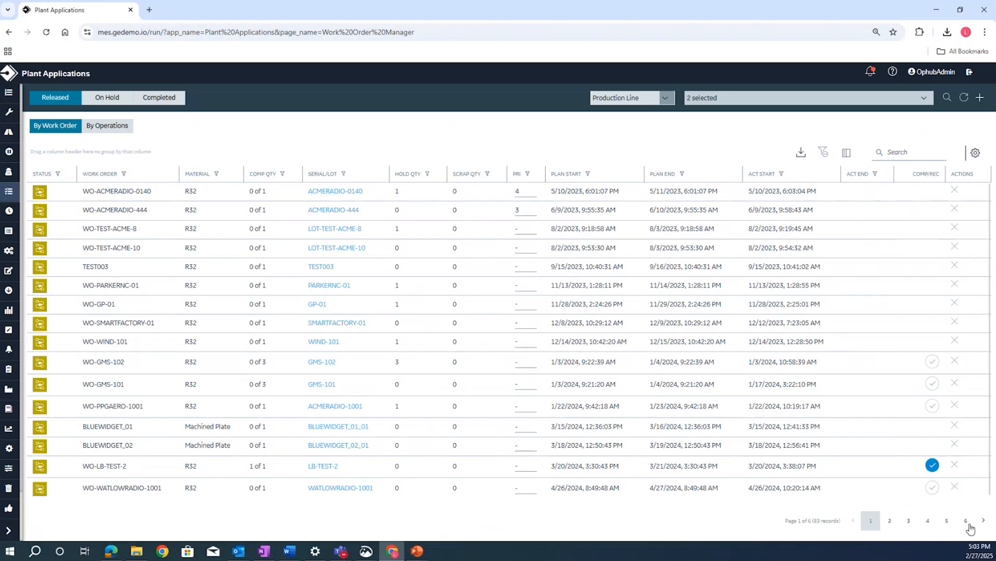
- Open the last R32 work order on the final page of released work orders and view its operations summary
{"action": "left_click", "coordinate": [967, 523]}
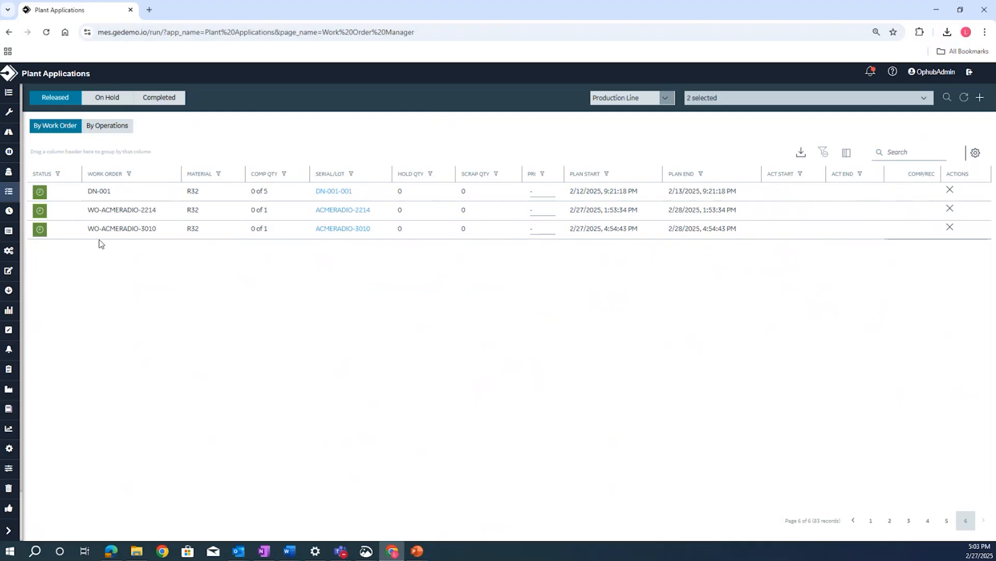
{"action": "left_click", "coordinate": [142, 232]}
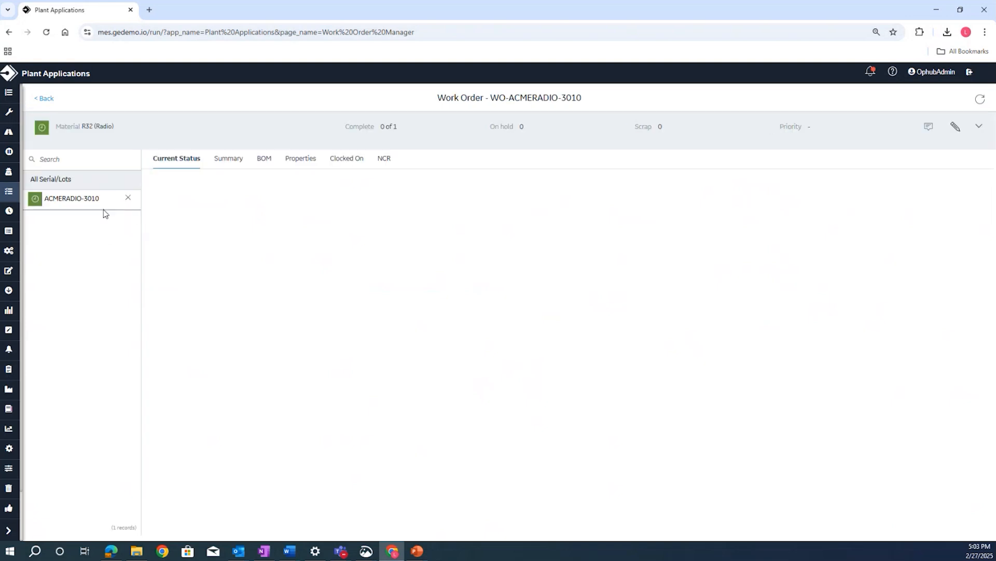
{"action": "left_click", "coordinate": [223, 162]}
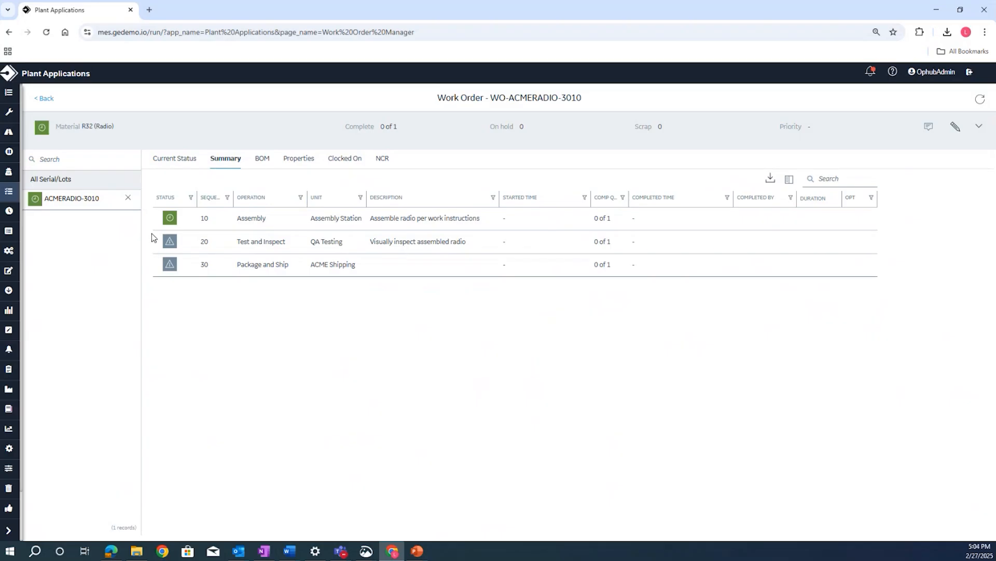
- Expand the work order's header details, and leave it for the Work Queue
{"action": "mouse_move", "coordinate": [173, 225]}
{"action": "left_click", "coordinate": [979, 126]}
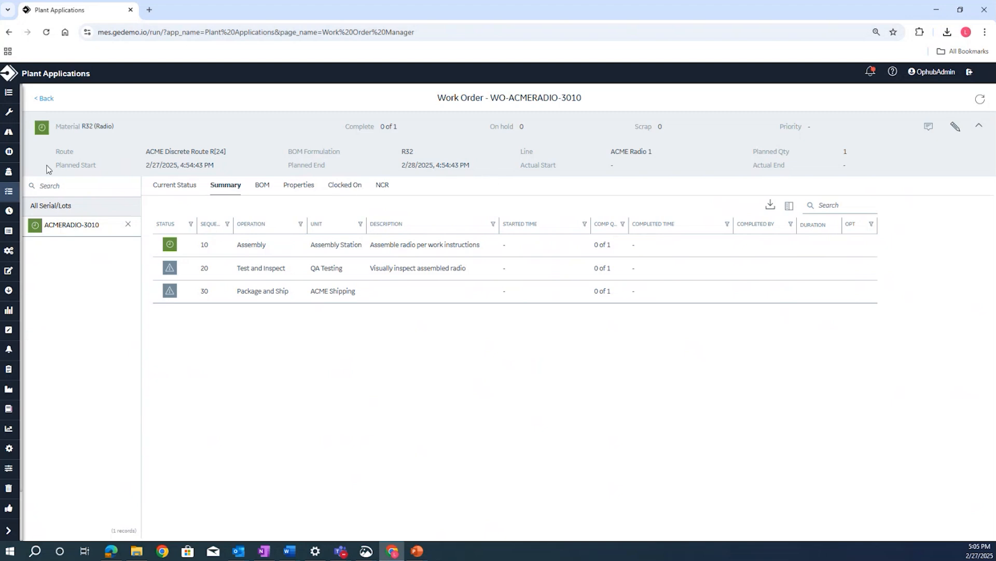
{"action": "left_click", "coordinate": [44, 98]}
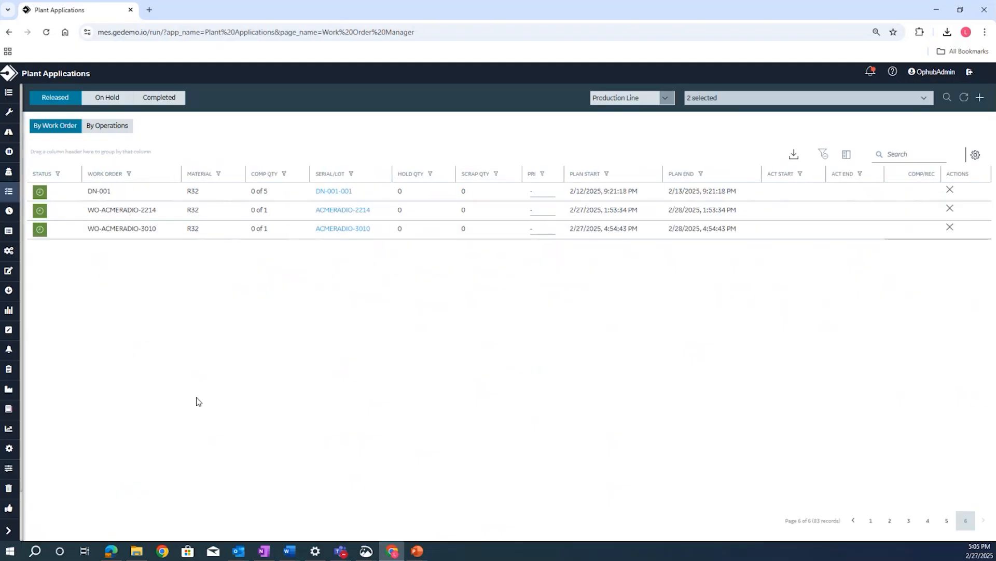
{"action": "left_click", "coordinate": [9, 530]}
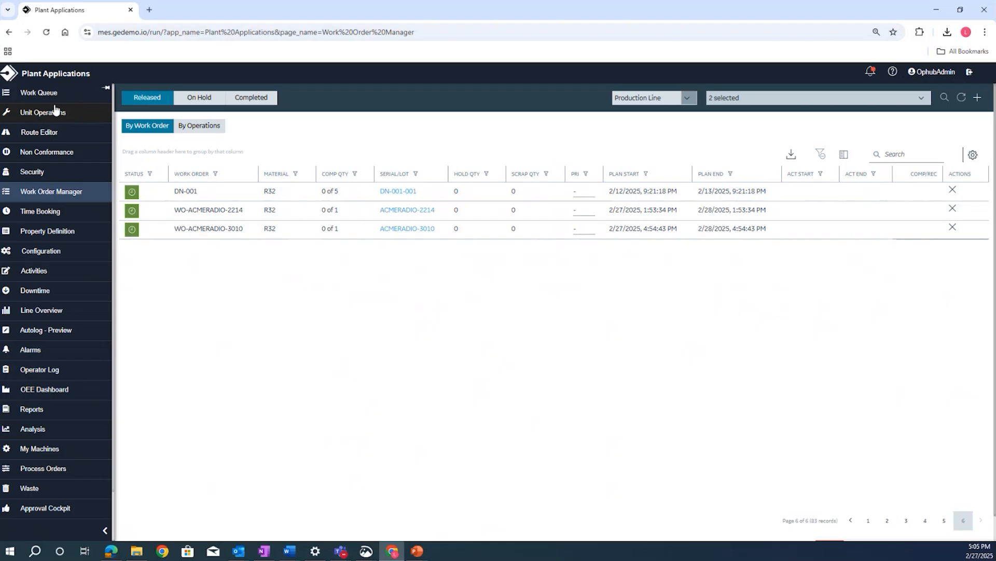
{"action": "left_click", "coordinate": [52, 95]}
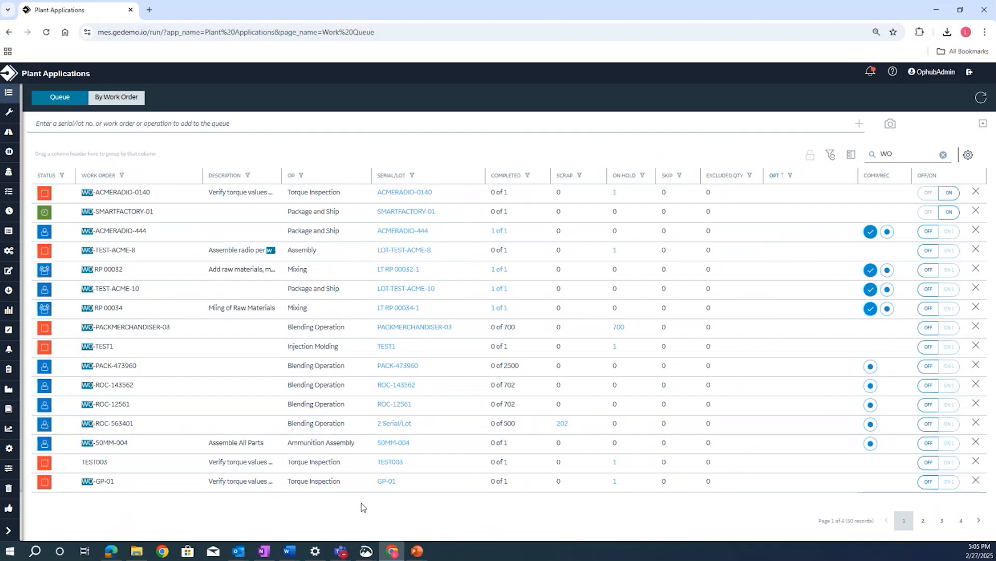
- Show the Assembly Station's open orders in Unit Operations and check what the in-progress status symbols mean
{"action": "left_click", "coordinate": [8, 114]}
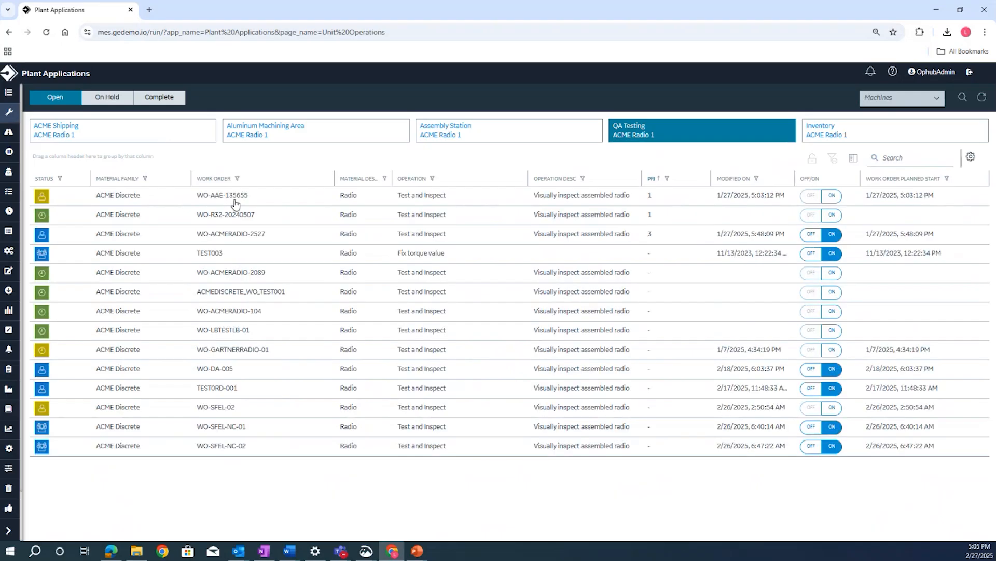
{"action": "left_click", "coordinate": [428, 138]}
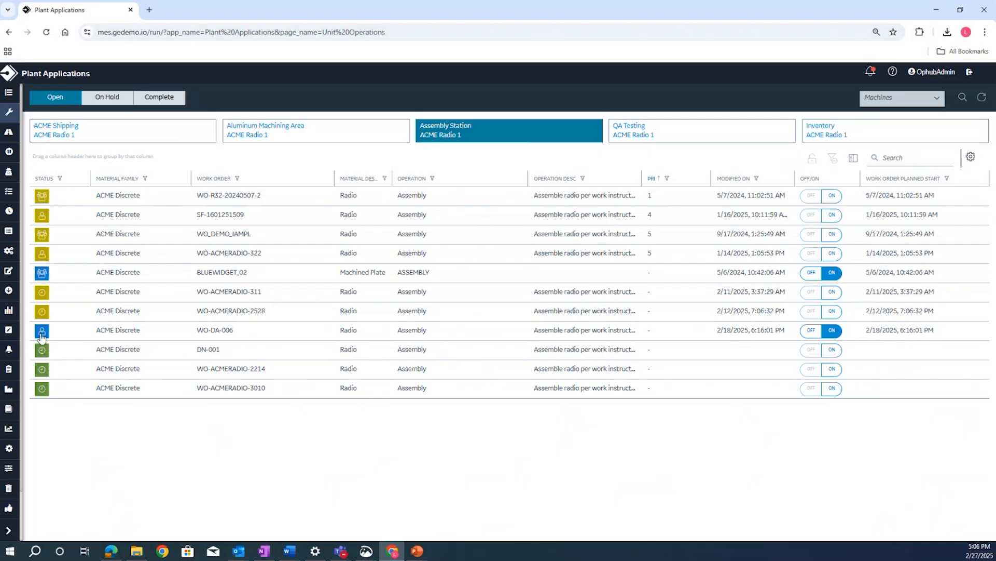
{"action": "mouse_move", "coordinate": [41, 336]}
{"action": "mouse_move", "coordinate": [42, 275]}
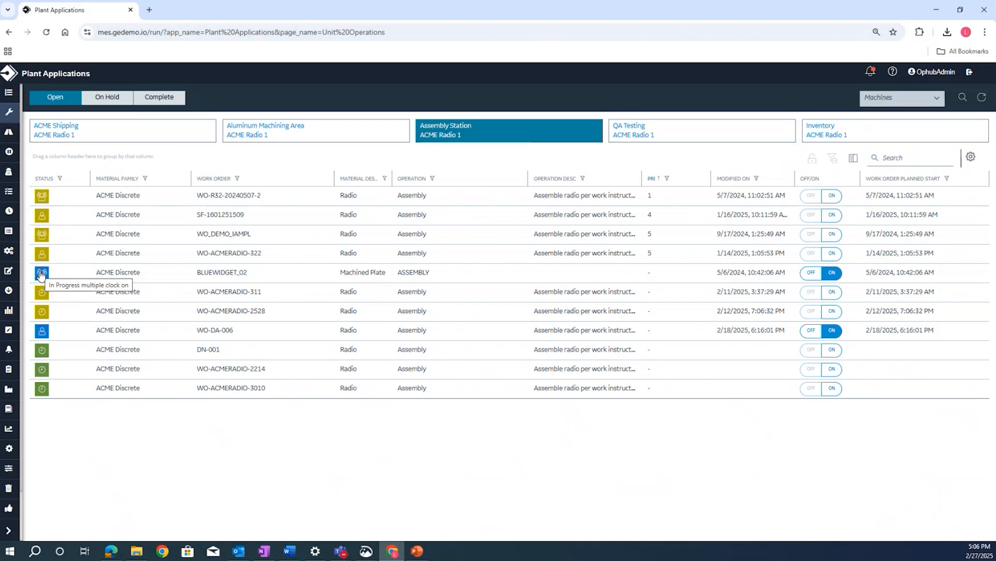
- Clock on to the last listed work order's Assembly operation and read through its Radio Assembly Work Instructions at 100% zoom
{"action": "left_click", "coordinate": [254, 389]}
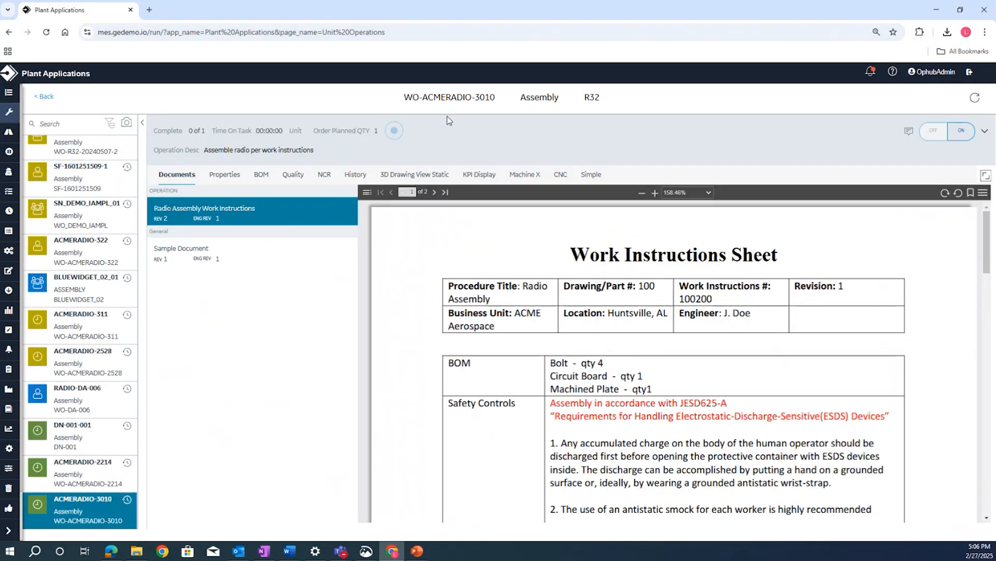
{"action": "left_click", "coordinate": [960, 138]}
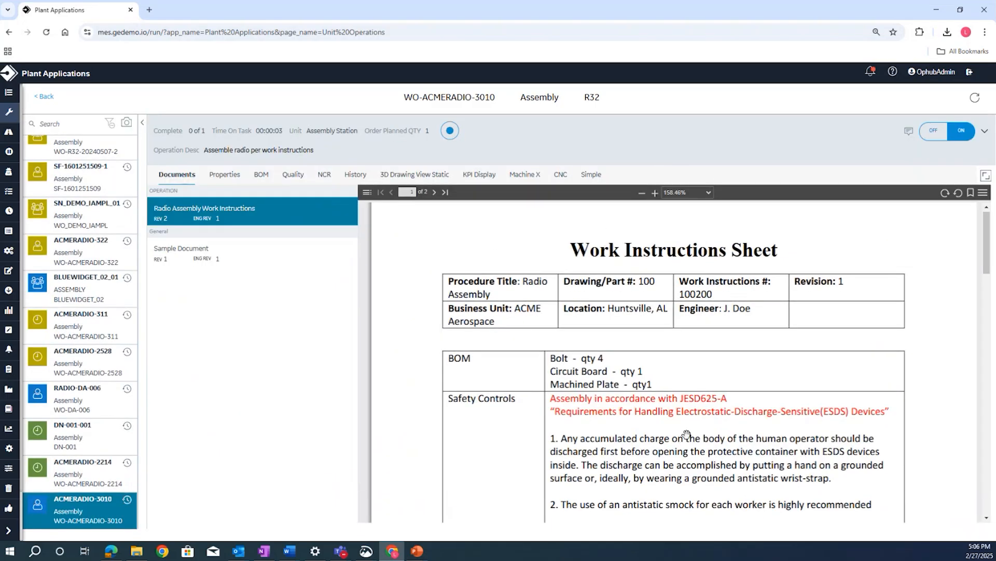
{"action": "scroll", "coordinate": [686, 383], "scroll_direction": "down", "scroll_amount": 2}
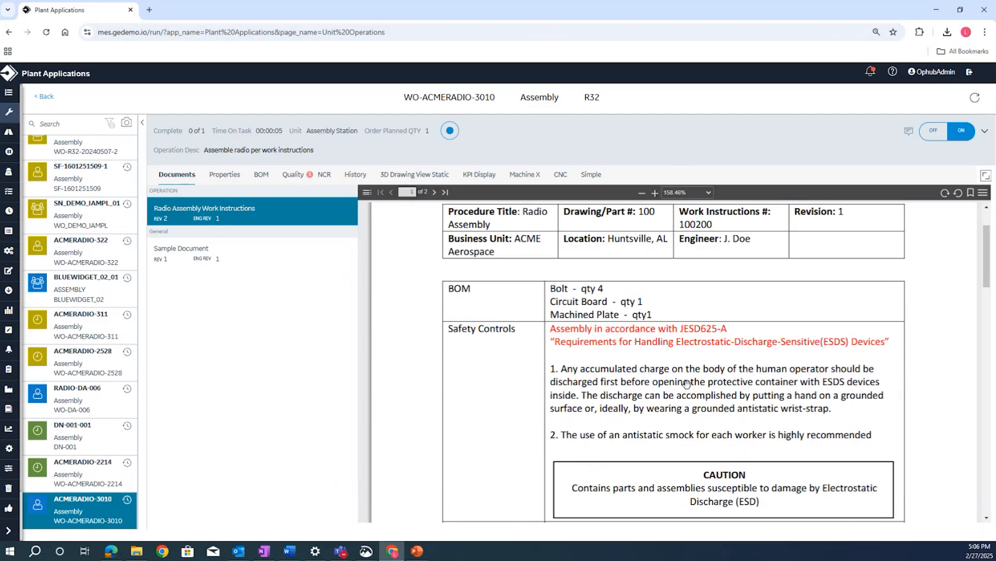
{"action": "scroll", "coordinate": [686, 383], "scroll_direction": "down", "scroll_amount": 10}
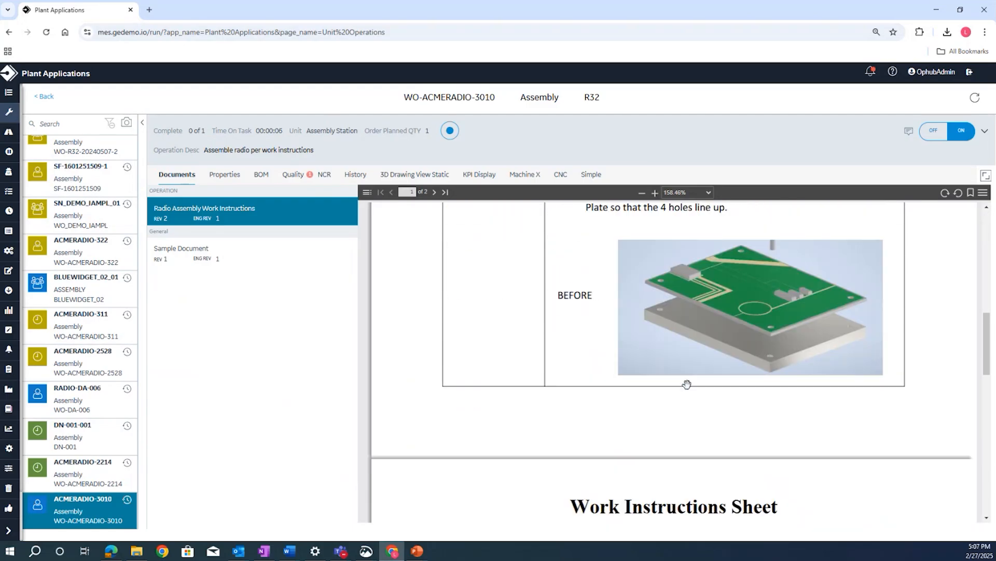
{"action": "scroll", "coordinate": [686, 383], "scroll_direction": "down", "scroll_amount": 2}
{"action": "left_click", "coordinate": [642, 192]}
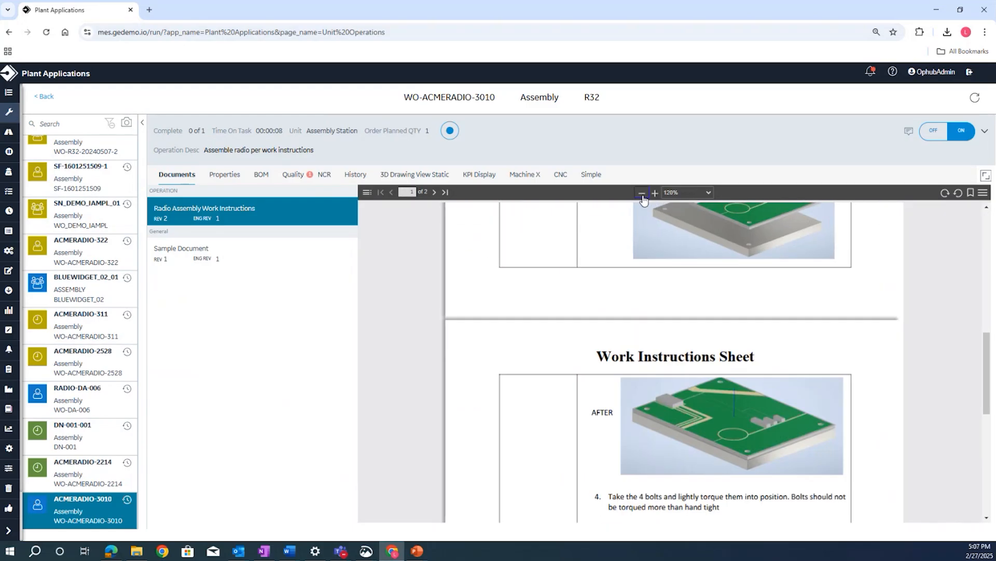
{"action": "left_click", "coordinate": [642, 193]}
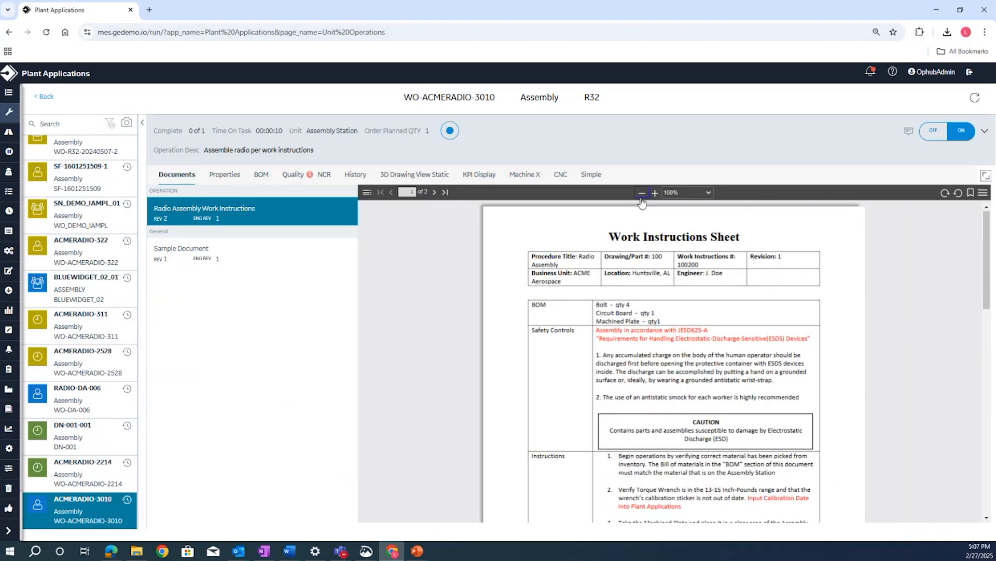
{"action": "scroll", "coordinate": [655, 241], "scroll_direction": "down", "scroll_amount": 8}
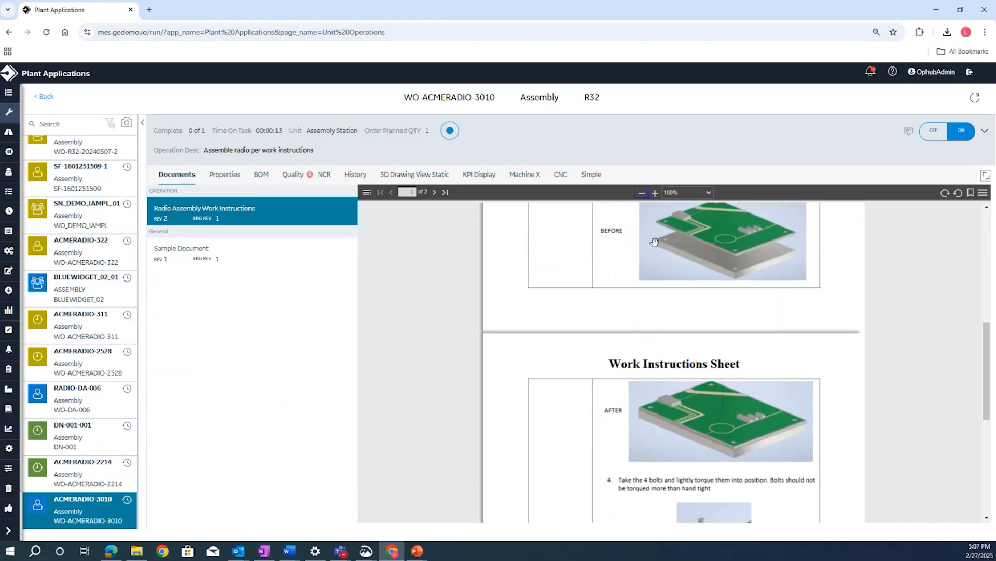
- Consume 4 bolts from lot BOLT-LOT-XY in the Assembly operation's BOM
{"action": "left_click", "coordinate": [263, 175]}
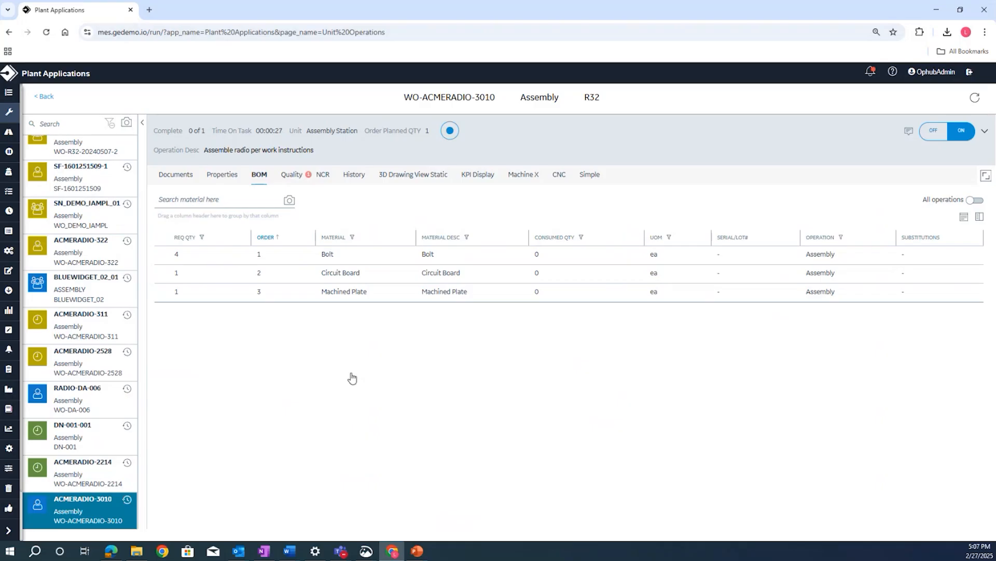
{"action": "left_click", "coordinate": [329, 256]}
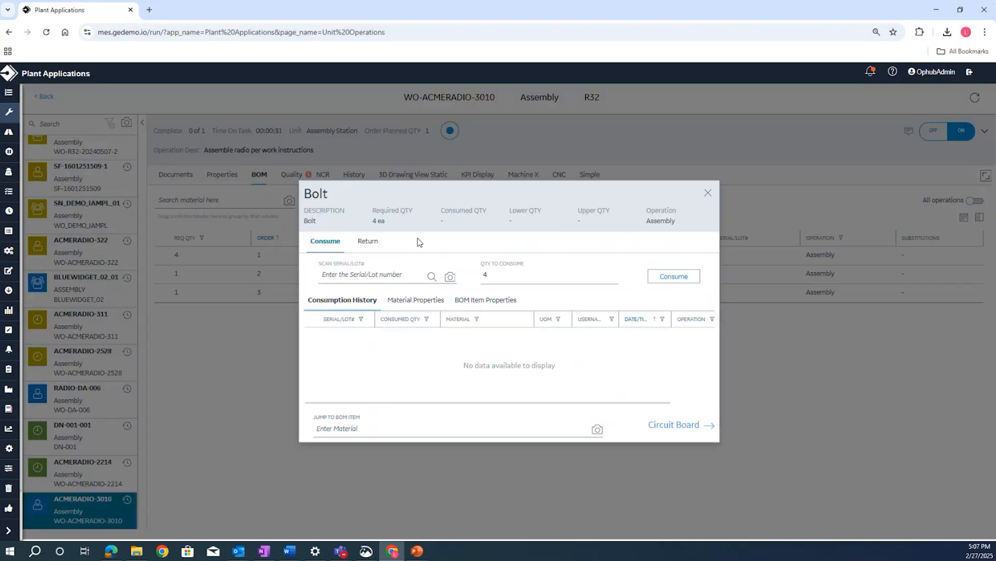
{"action": "left_click", "coordinate": [432, 277]}
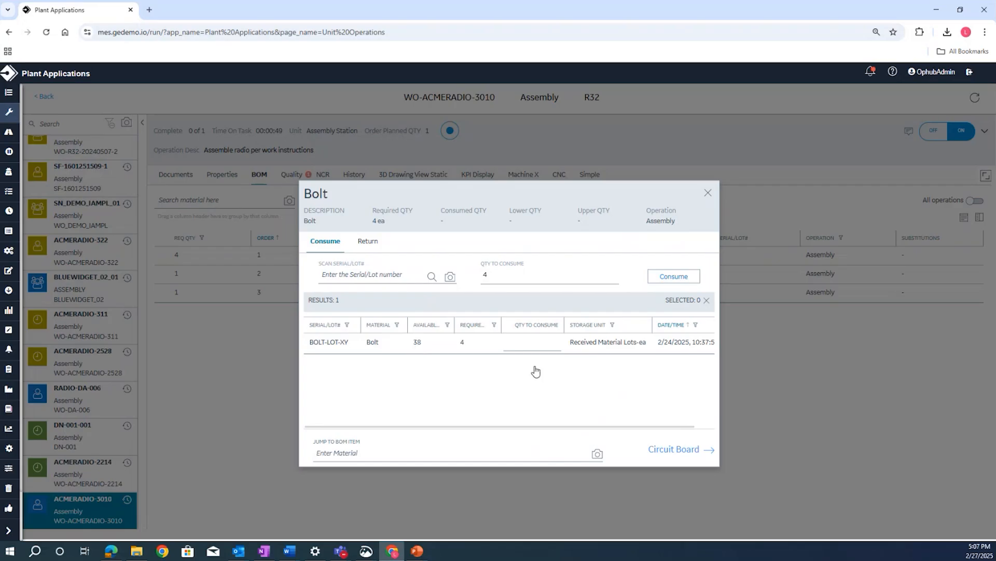
{"action": "left_click", "coordinate": [541, 342]}
{"action": "type", "text": "4"}
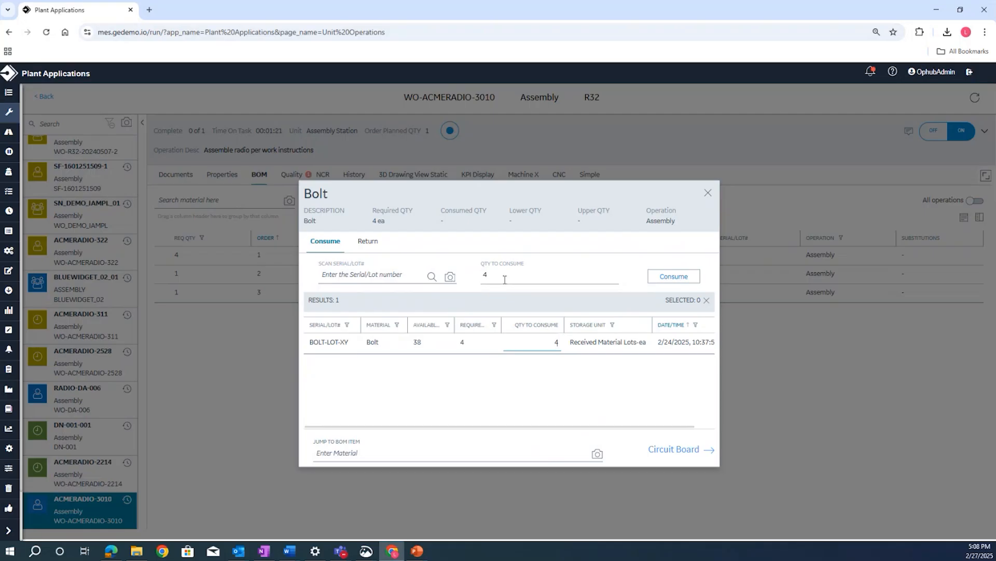
{"action": "left_click", "coordinate": [681, 279]}
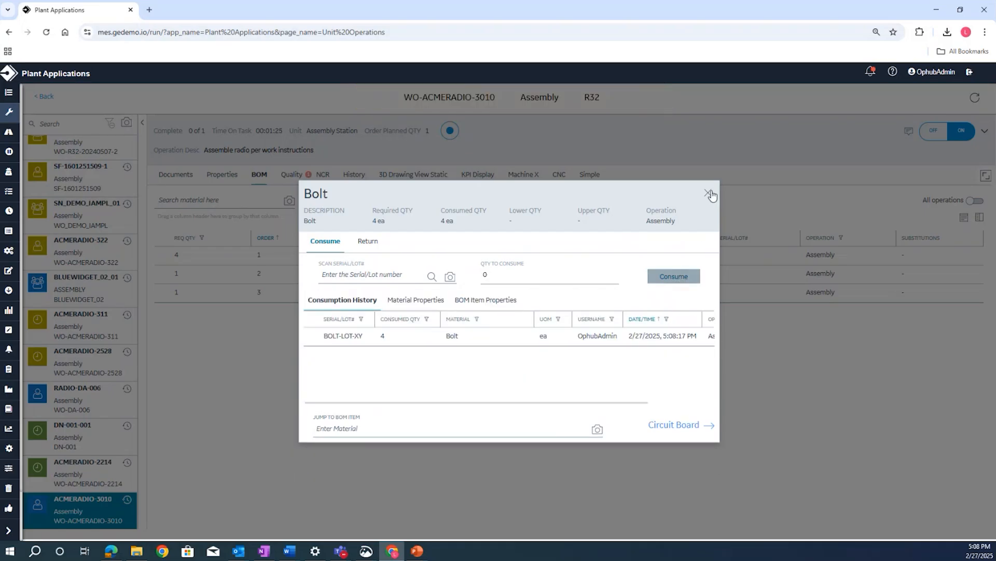
{"action": "left_click", "coordinate": [708, 192]}
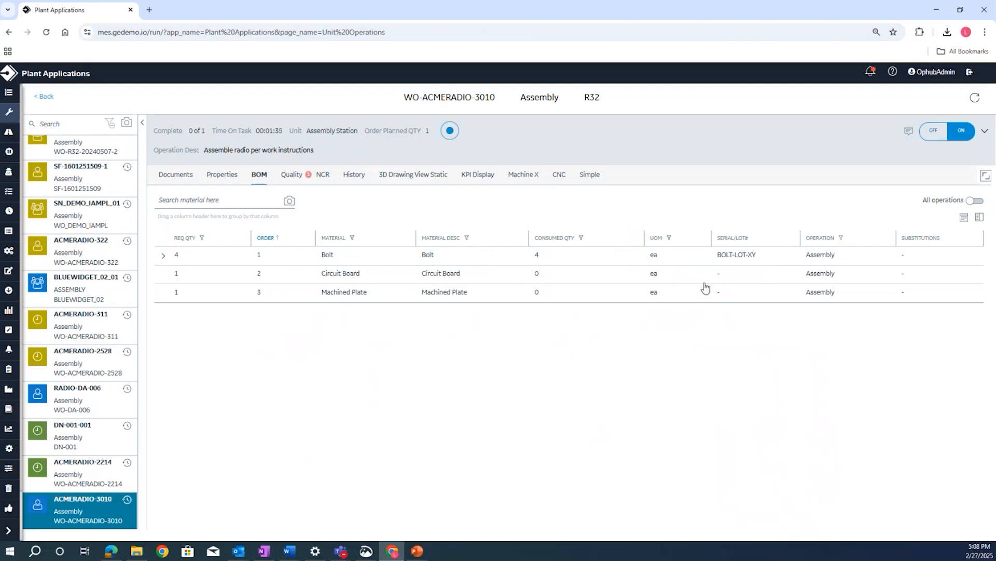
- Consume 1 Circuit Board with serial/lot CIRCUITBOARD-02, creating that lot with a quantity of 1 in Received Material Lots
{"action": "left_click", "coordinate": [341, 274]}
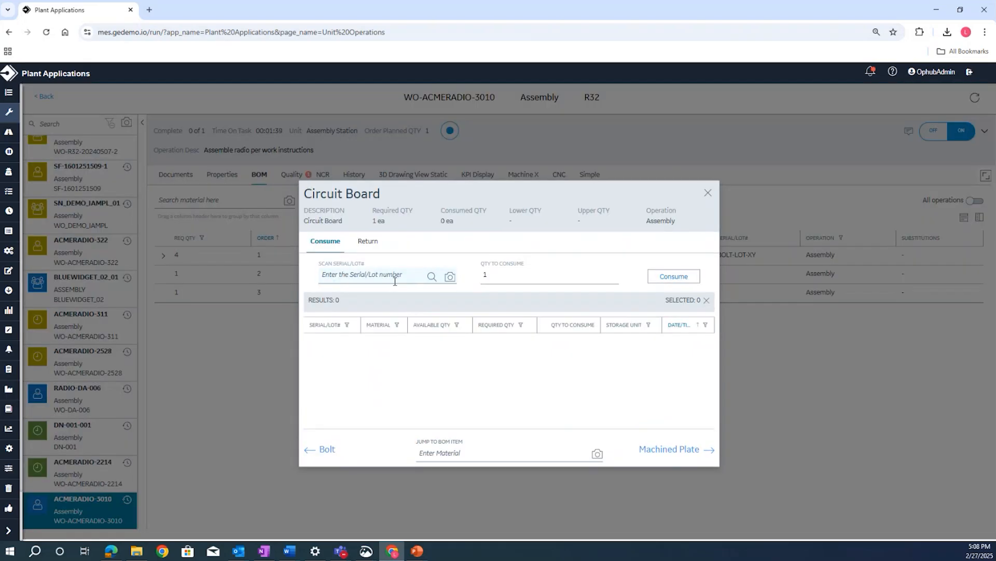
{"action": "type", "text": "CIRCUIT"}
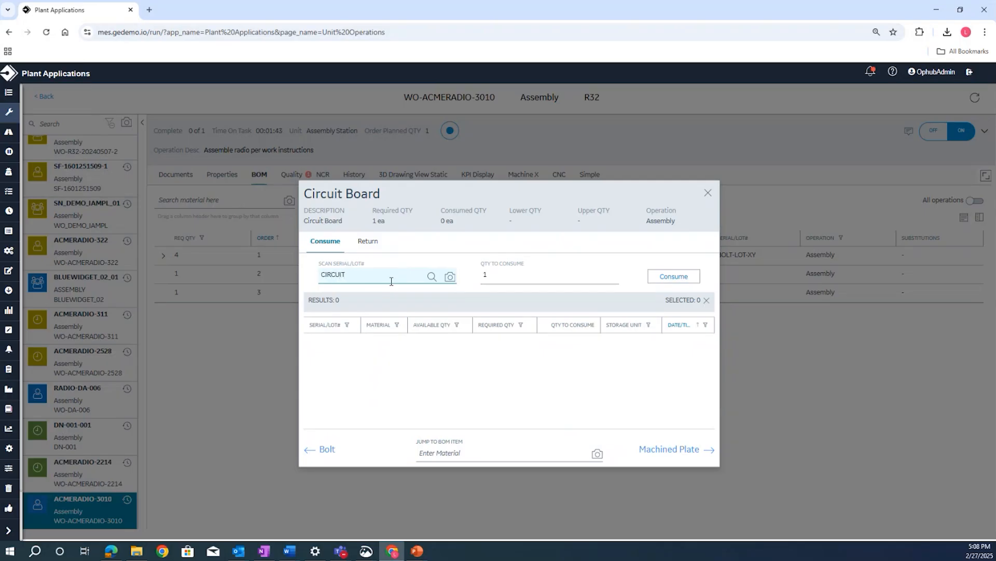
{"action": "type", "text": "BOARD-02"}
{"action": "left_click", "coordinate": [667, 280]}
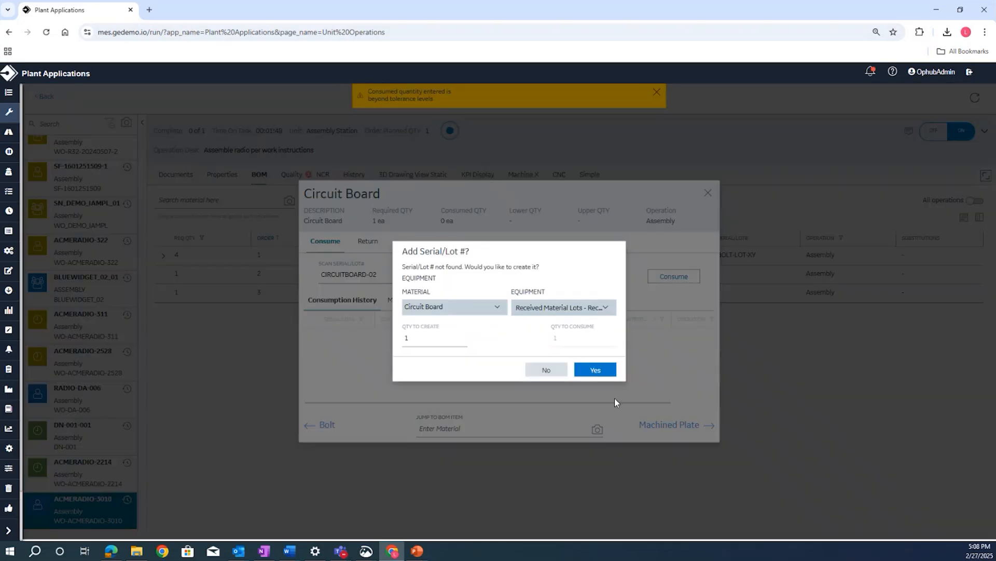
{"action": "left_click", "coordinate": [593, 369]}
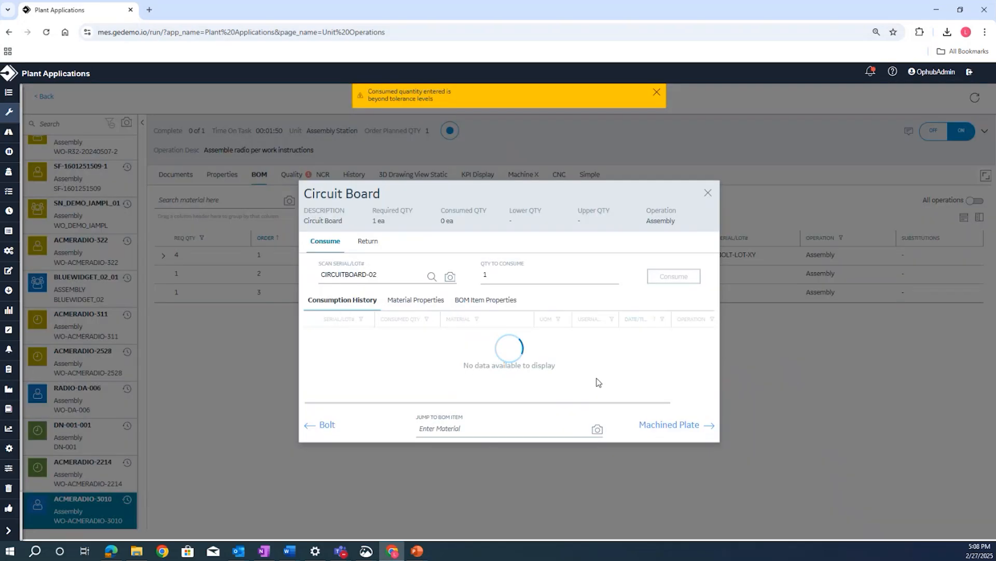
- Consume 2 Machined Plates from lot MACHINEPLATE-LOT-241 and return to the BOM list
{"action": "left_click", "coordinate": [658, 425]}
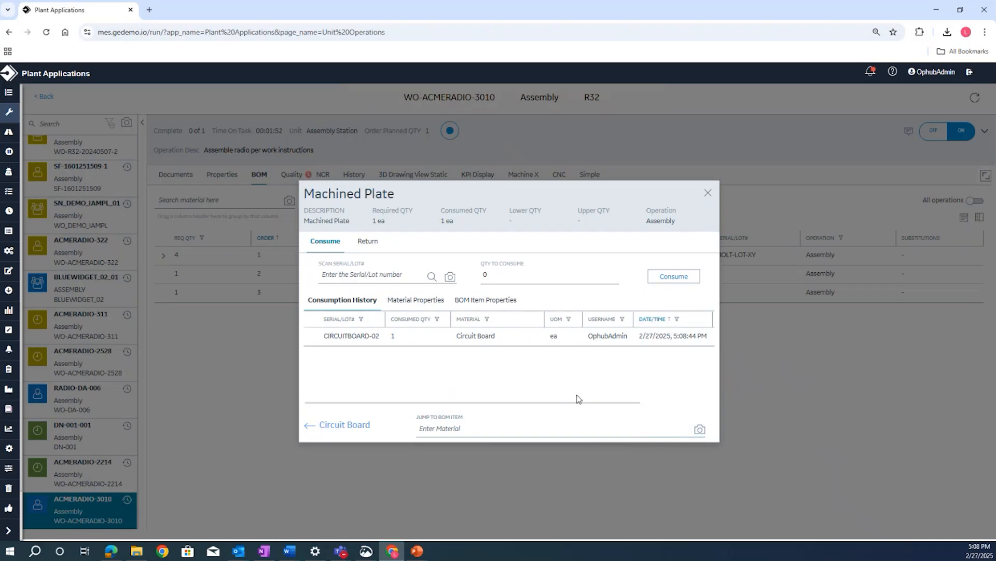
{"action": "left_click", "coordinate": [433, 279]}
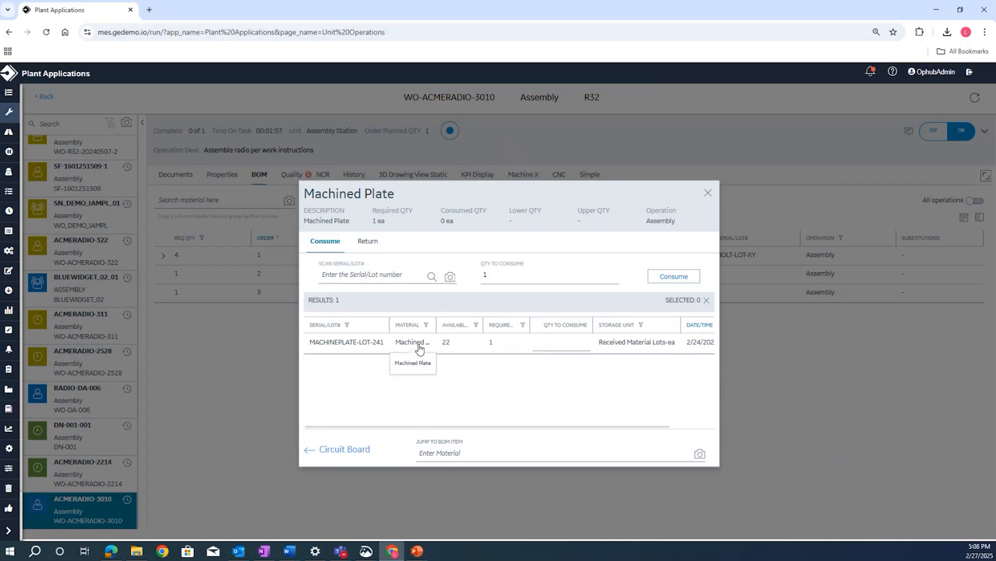
{"action": "left_click", "coordinate": [547, 340]}
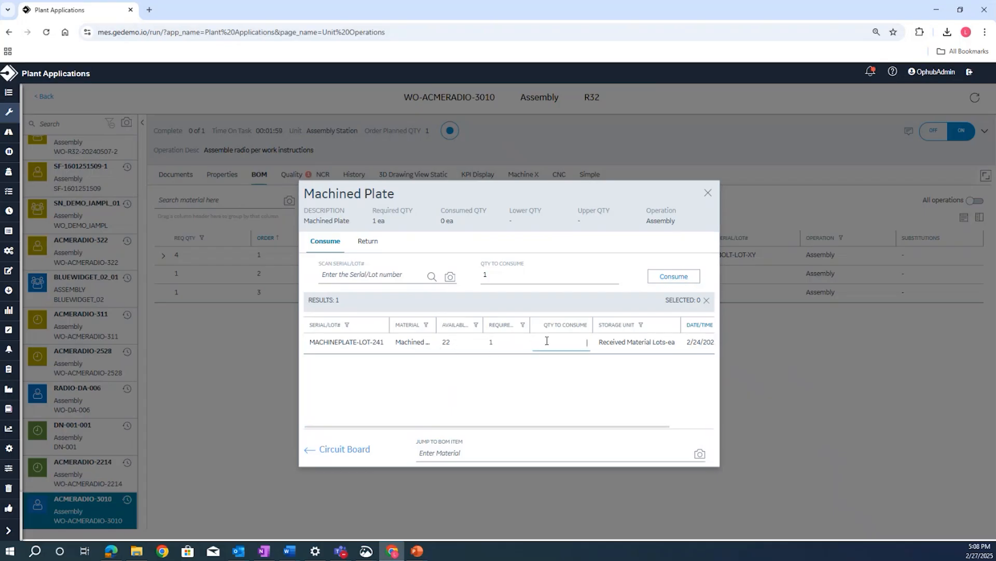
{"action": "type", "text": "2"}
{"action": "left_click", "coordinate": [688, 282]}
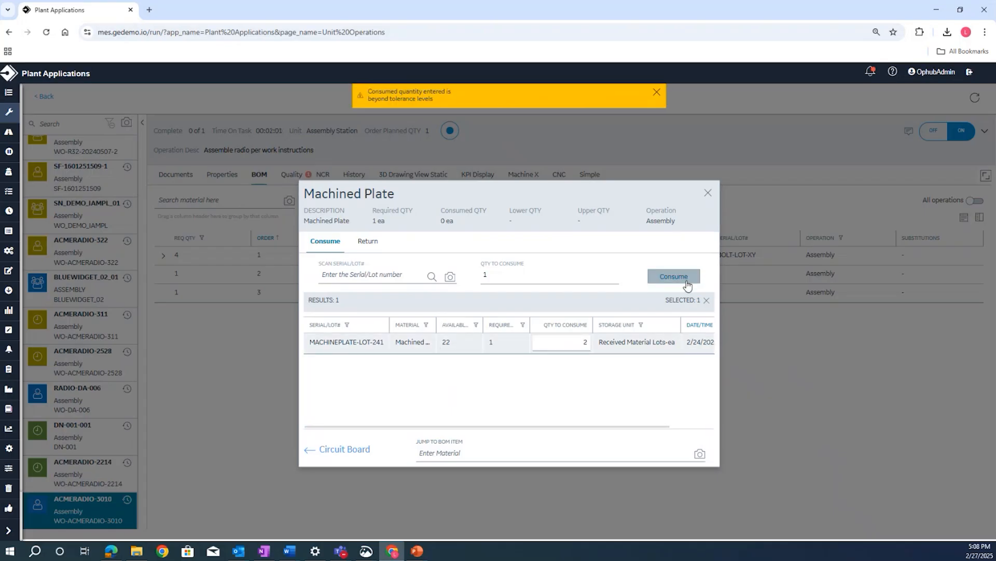
{"action": "left_click", "coordinate": [708, 193]}
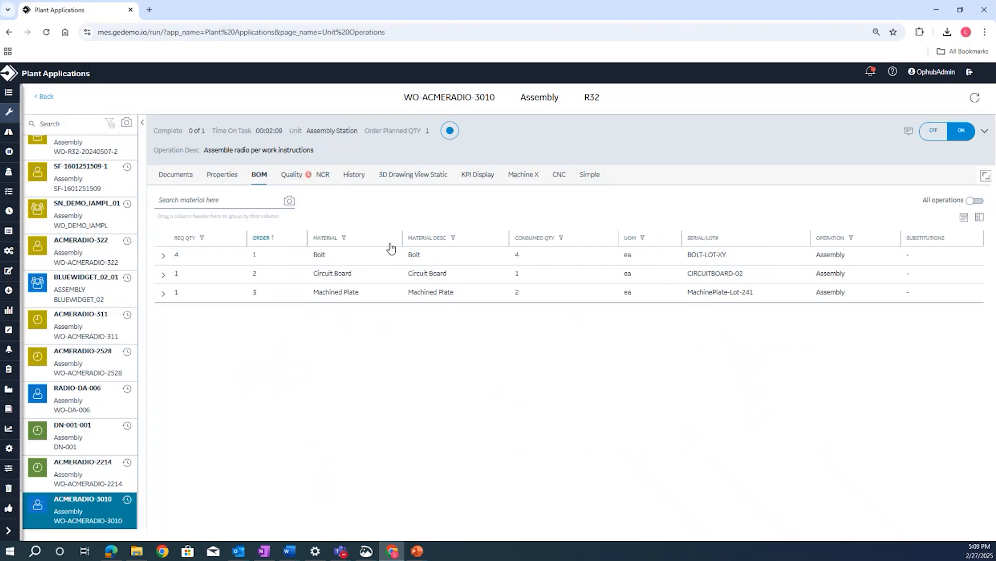
- In the operation's quality checks, set Pass Fail Test to Pass and note "Tool X- Dent" as the damaged tool
{"action": "left_click", "coordinate": [292, 177]}
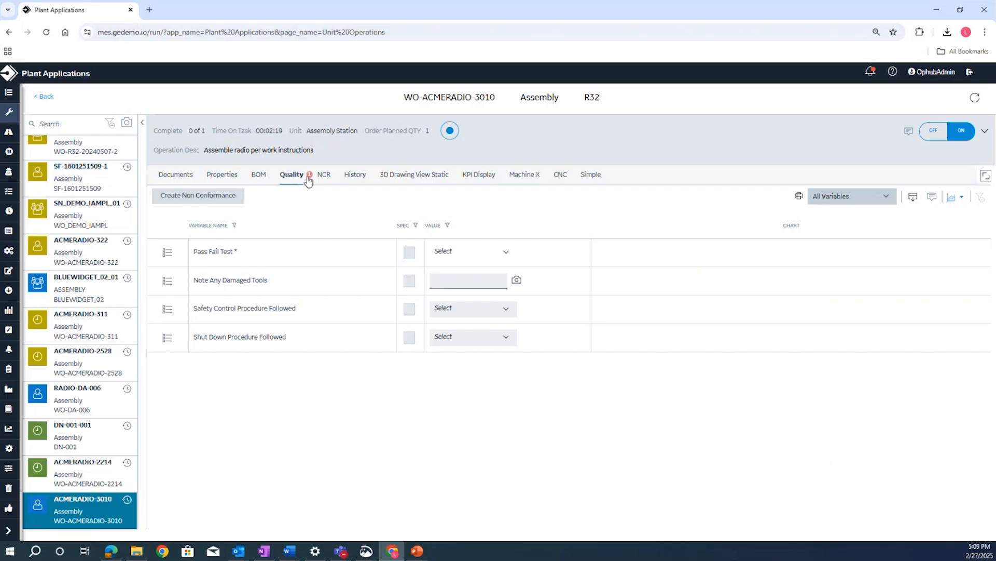
{"action": "left_click", "coordinate": [473, 254]}
{"action": "left_click", "coordinate": [477, 290]}
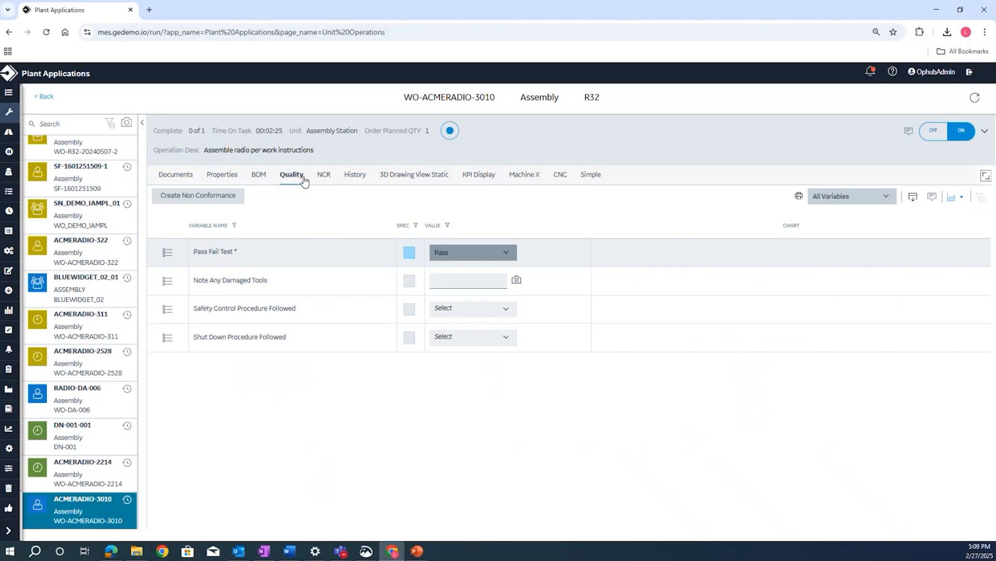
{"action": "left_click", "coordinate": [460, 278]}
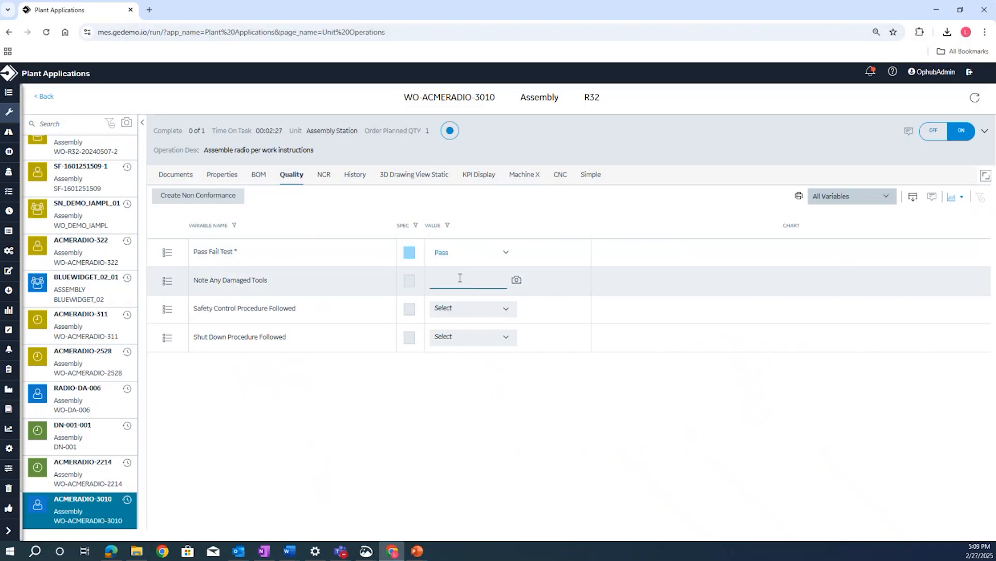
{"action": "type", "text": "Tool X- Dent"}
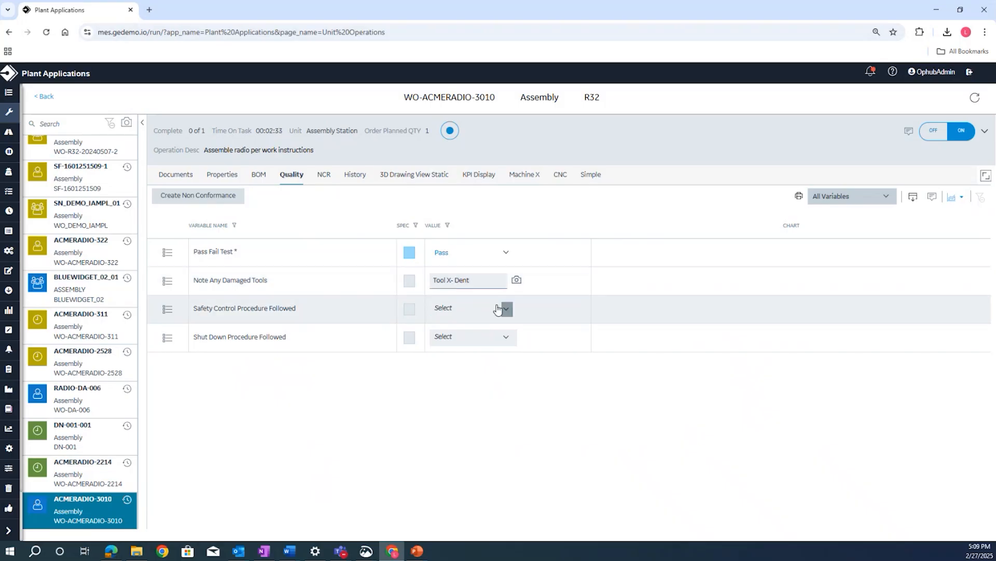
- Answer Yes for Safety Control Procedure Followed and fill in the Shut Down Procedure Followed answer
{"action": "left_click", "coordinate": [497, 309]}
{"action": "left_click", "coordinate": [472, 340]}
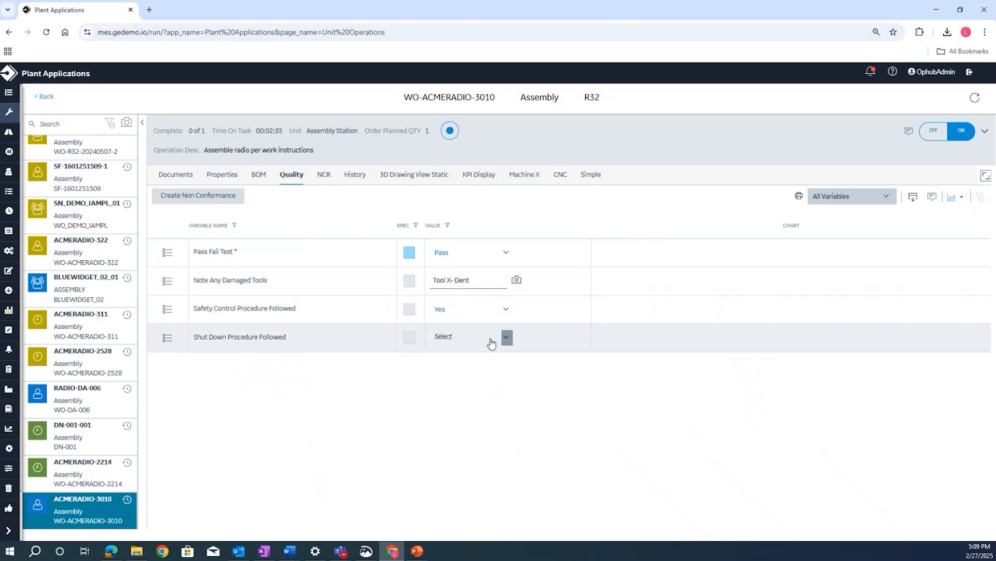
{"action": "left_click", "coordinate": [492, 343]}
{"action": "left_click", "coordinate": [506, 370]}
- View the Machine X monitoring dashboard for the Assembly operation
{"action": "left_click", "coordinate": [527, 177]}
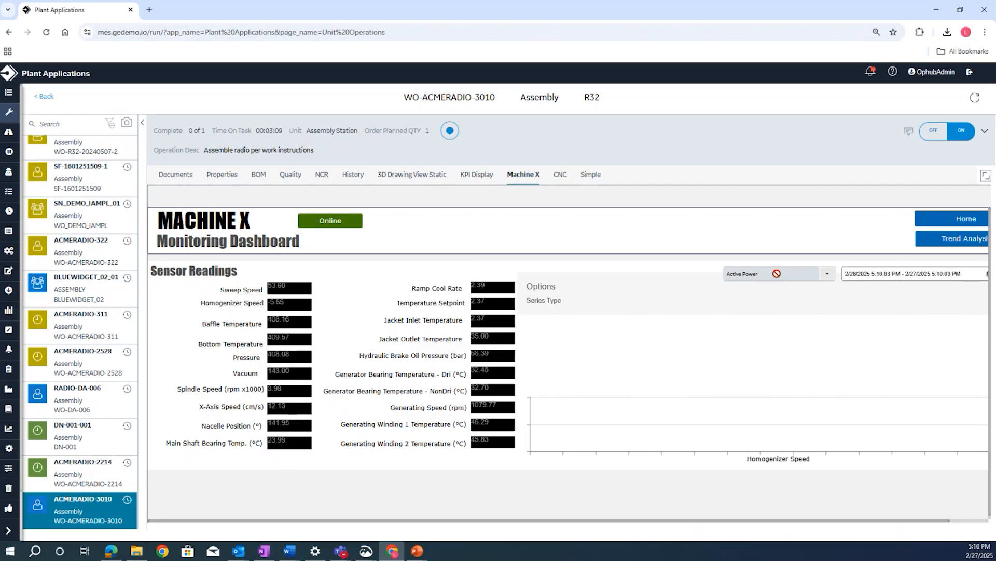
- Add Ambient Temp. alongside Active Power in the Machine X dashboard's trend chart
{"action": "left_click", "coordinate": [769, 274]}
{"action": "left_click", "coordinate": [745, 337]}
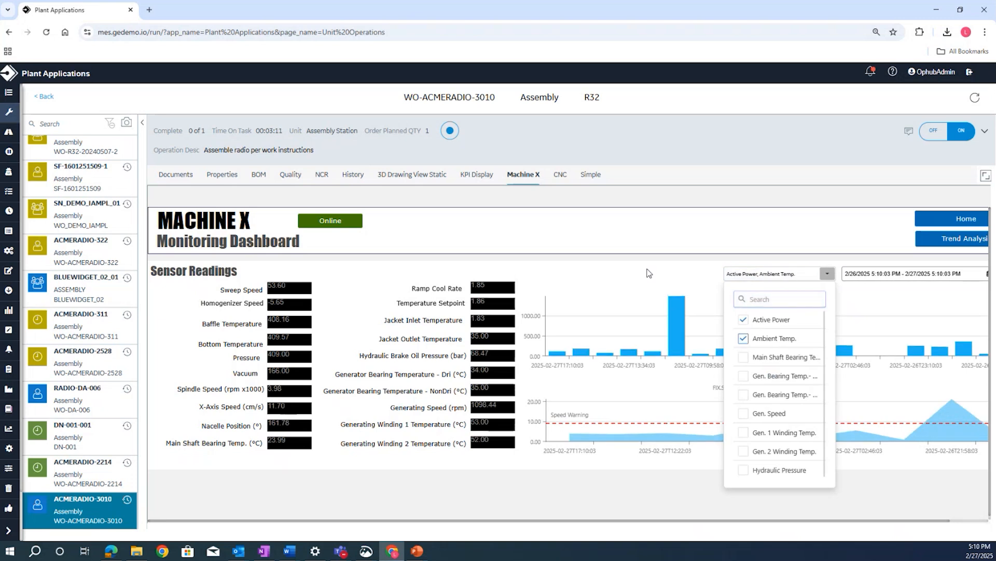
{"action": "left_click", "coordinate": [506, 223]}
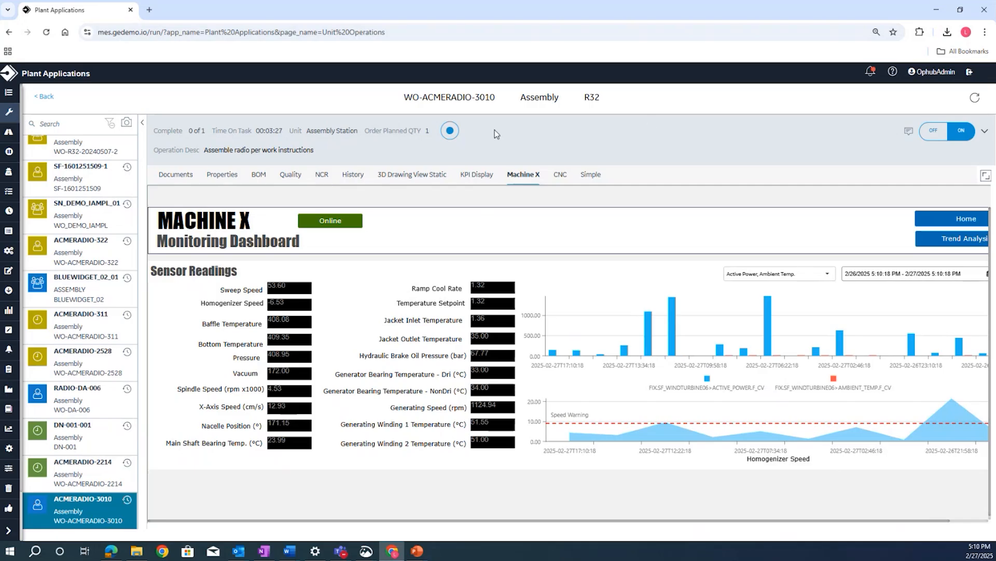
- Review the Assembly operation's quality entries and Simple page, and rotate the part model in the static 3D drawing view
{"action": "left_click", "coordinate": [300, 176]}
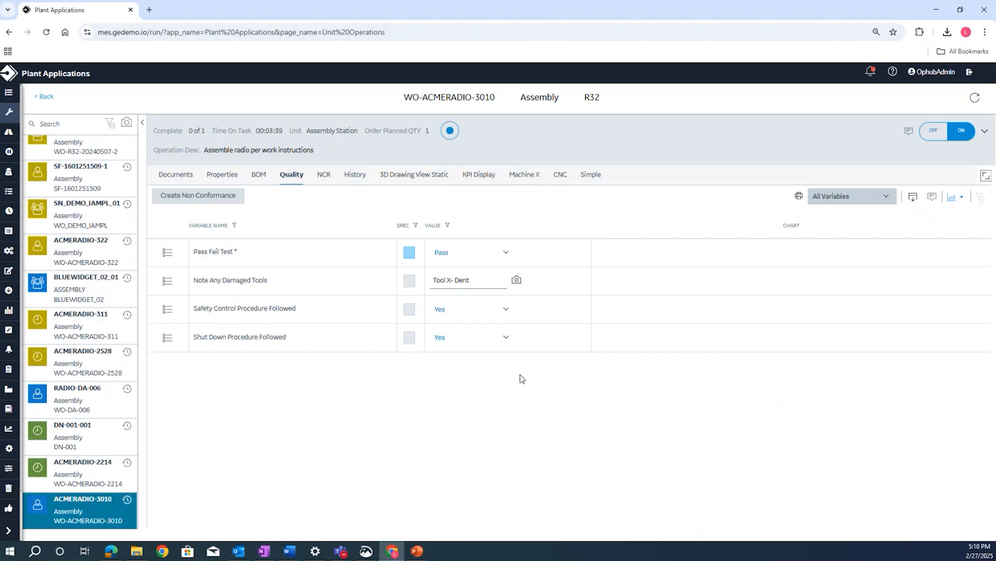
{"action": "left_click", "coordinate": [589, 174]}
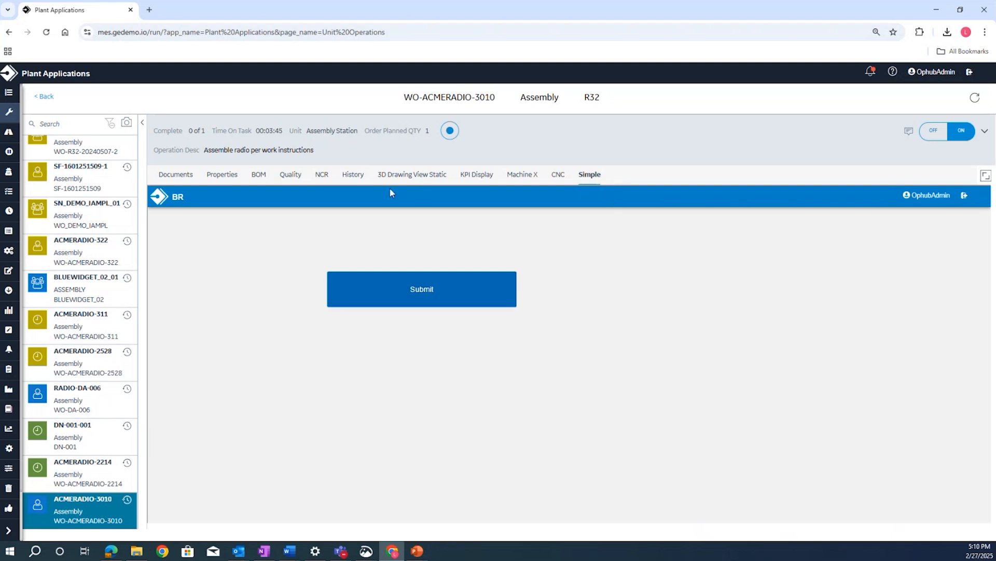
{"action": "left_click", "coordinate": [423, 179]}
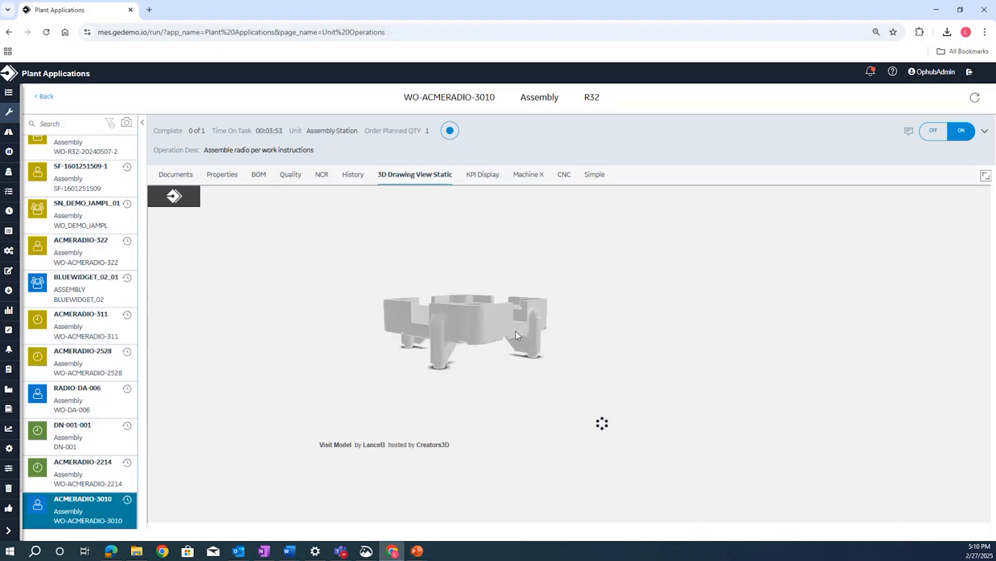
{"action": "left_click_drag", "start_coordinate": [515, 332], "coordinate": [406, 332]}
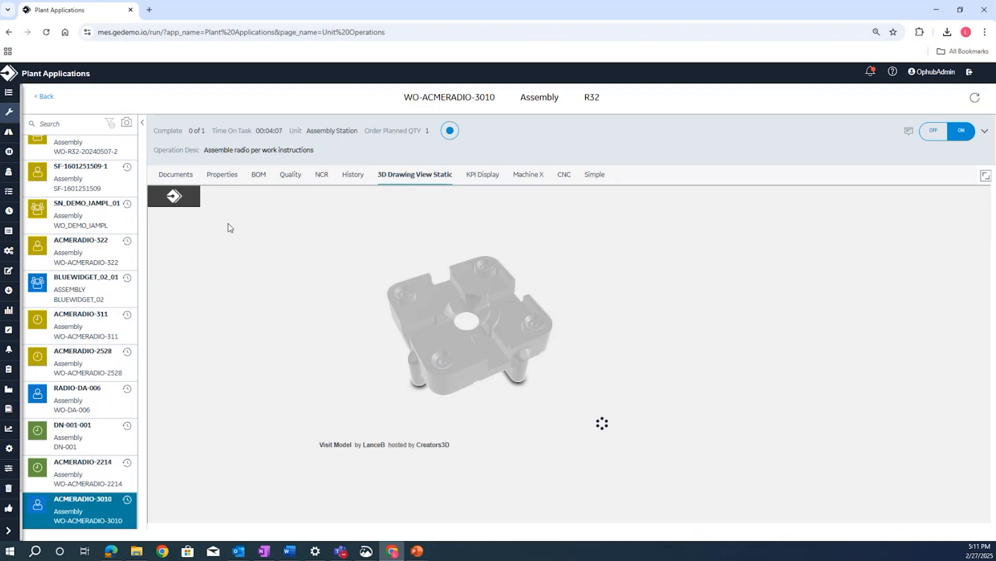
- Record a completed quantity of 1 for the Assembly operation of WO-ACMERADIO-3010 and clock off
{"action": "left_click", "coordinate": [452, 132]}
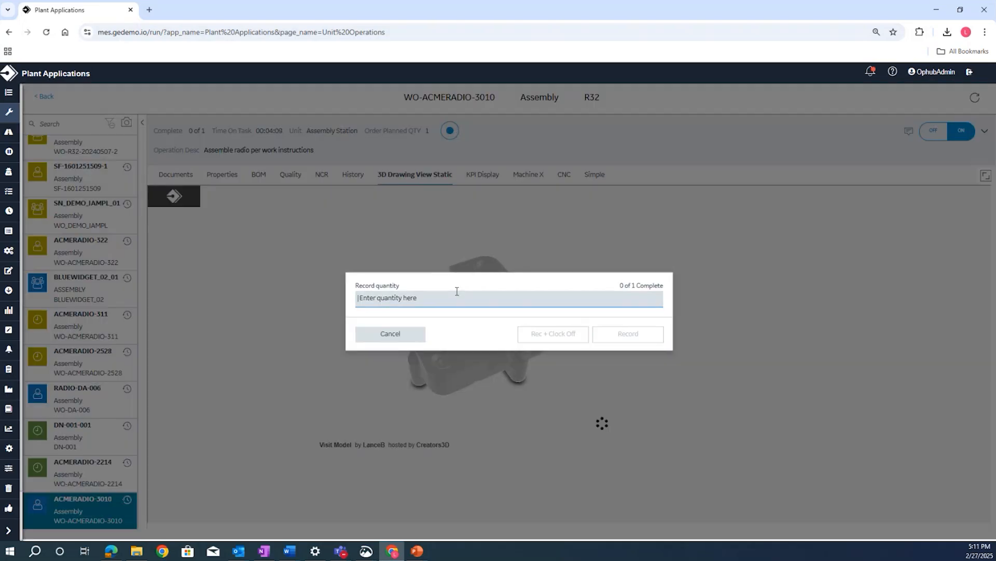
{"action": "type", "text": "1"}
{"action": "left_click", "coordinate": [559, 337]}
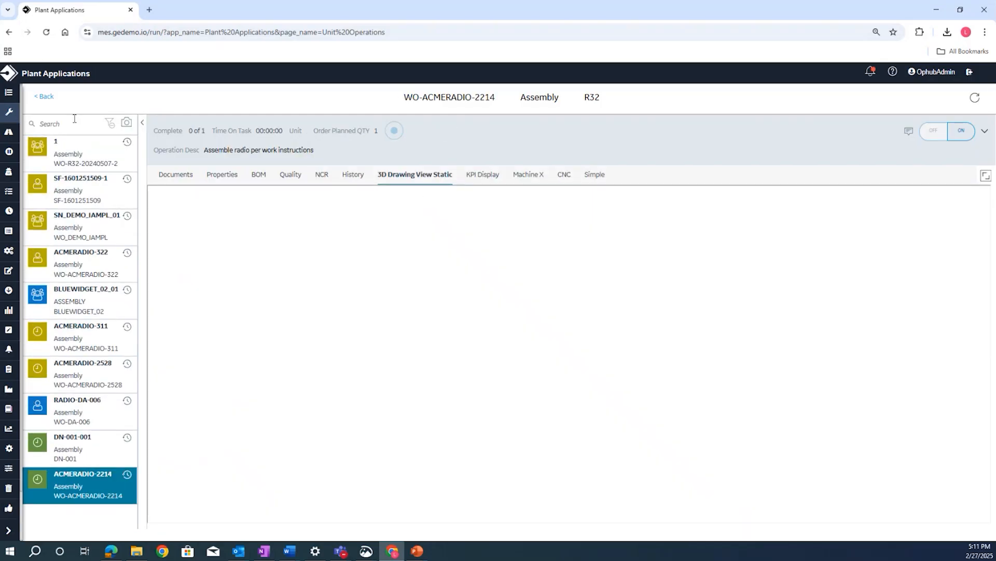
- Open the Test and Inspect operation of WO-ACMERADIO-3010 at QA Testing and clock on to it
{"action": "left_click", "coordinate": [45, 96]}
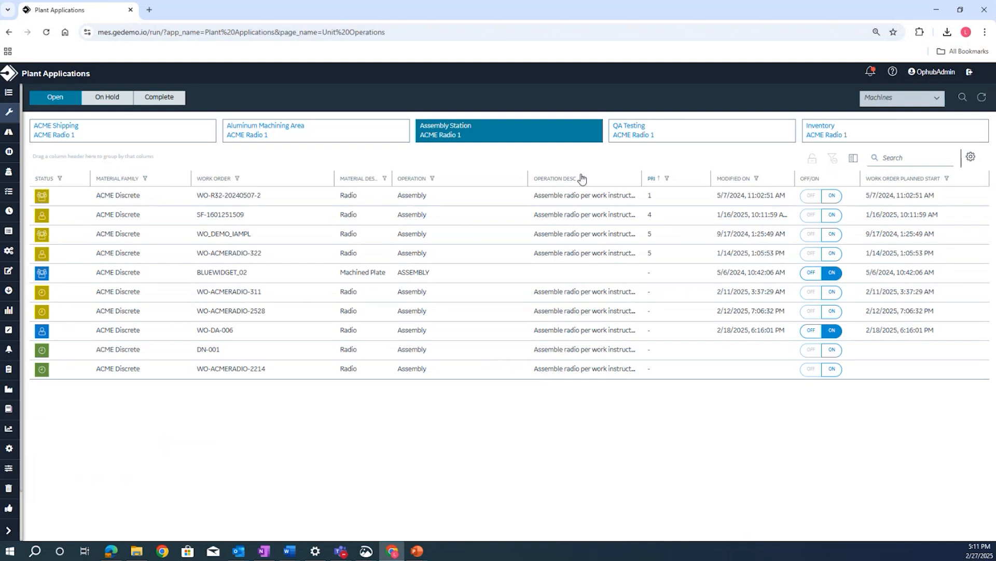
{"action": "left_click", "coordinate": [642, 137]}
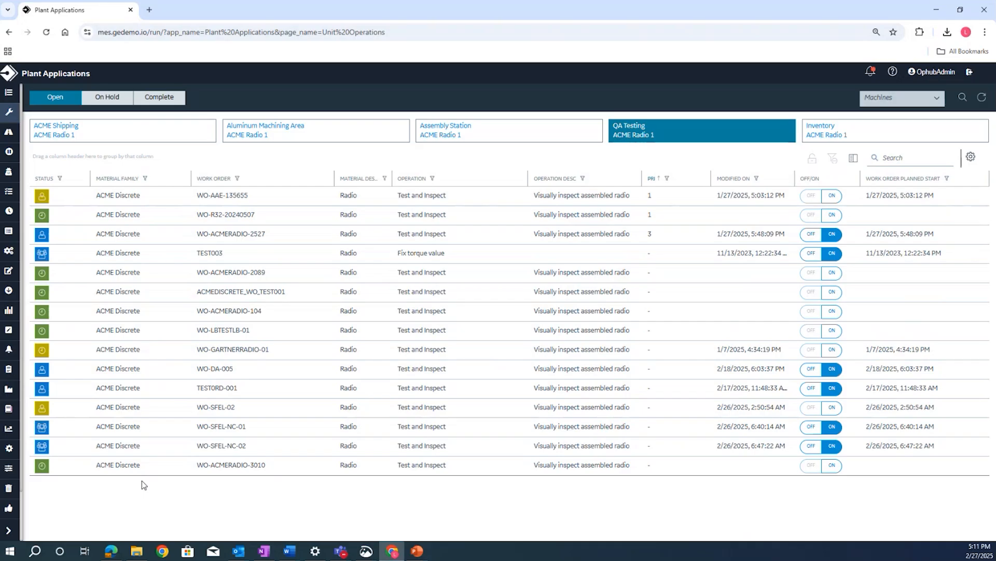
{"action": "left_click", "coordinate": [116, 469]}
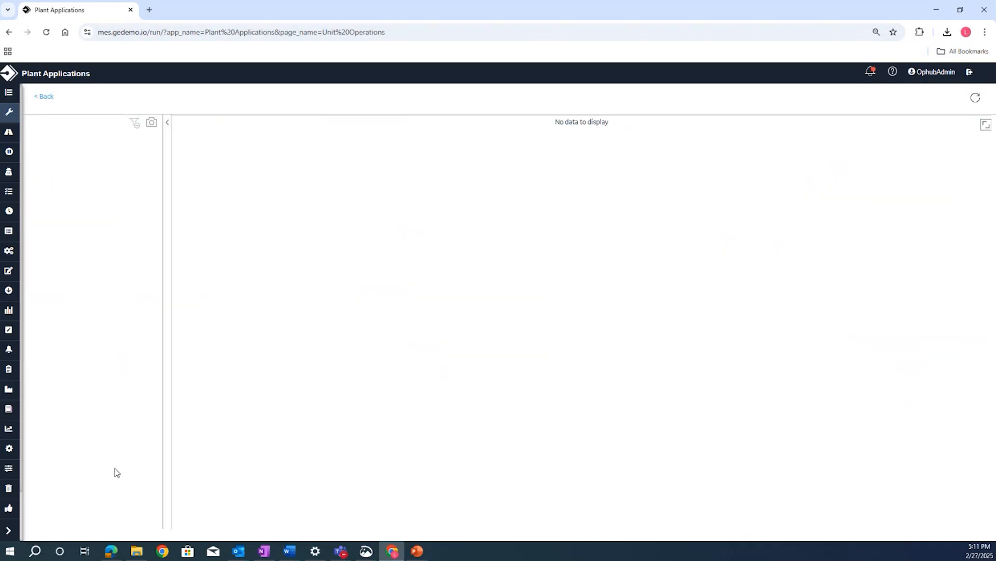
{"action": "left_click", "coordinate": [144, 125]}
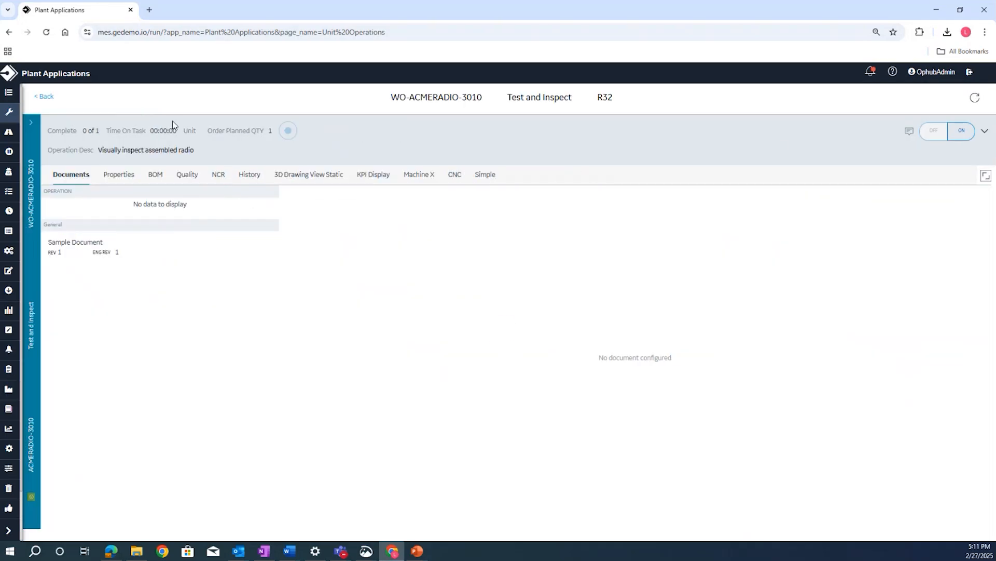
{"action": "left_click", "coordinate": [962, 132]}
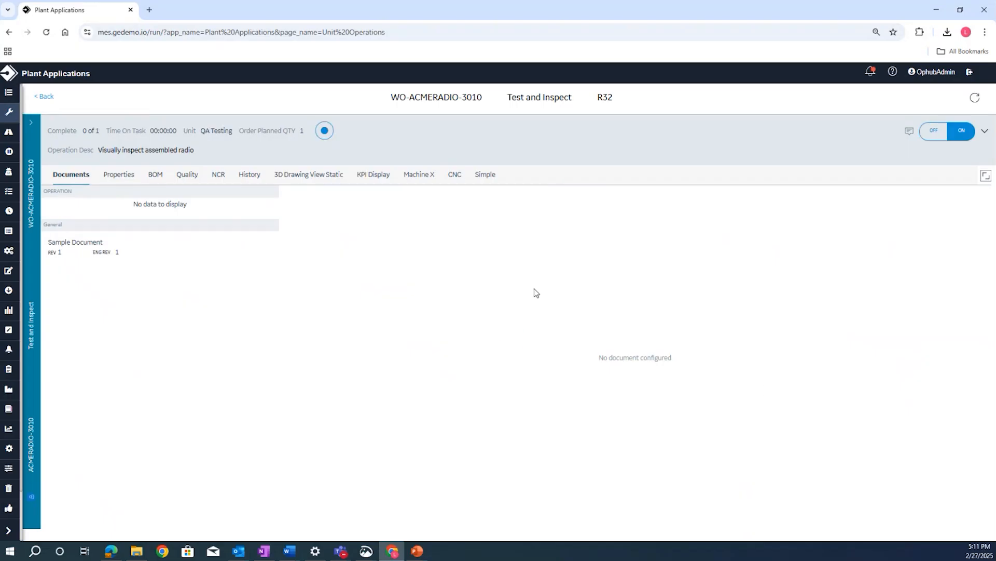
- In the Test and Inspect quality checks, enter 250 for Assembly Weight Attempt2
{"action": "left_click", "coordinate": [188, 175]}
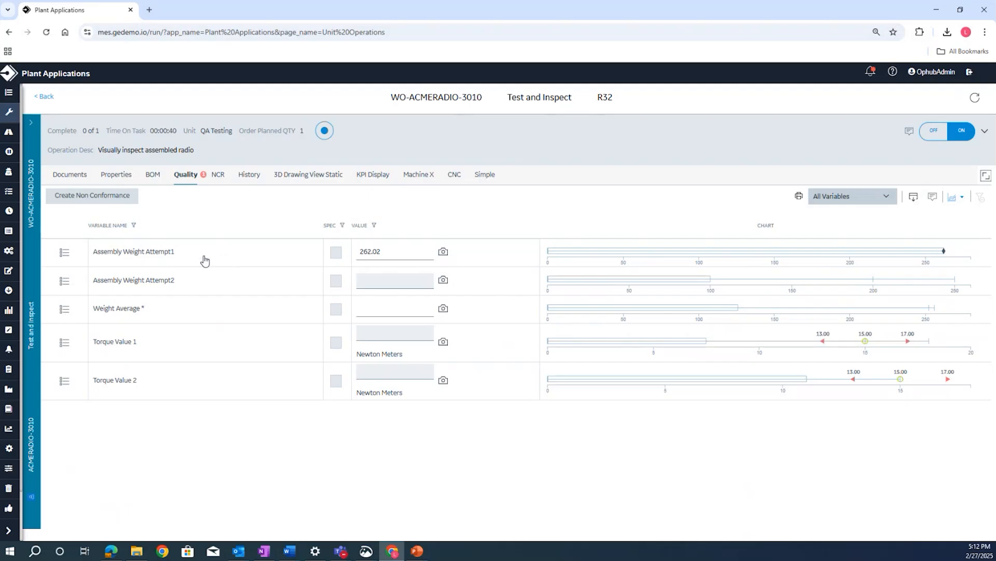
{"action": "left_click", "coordinate": [402, 283]}
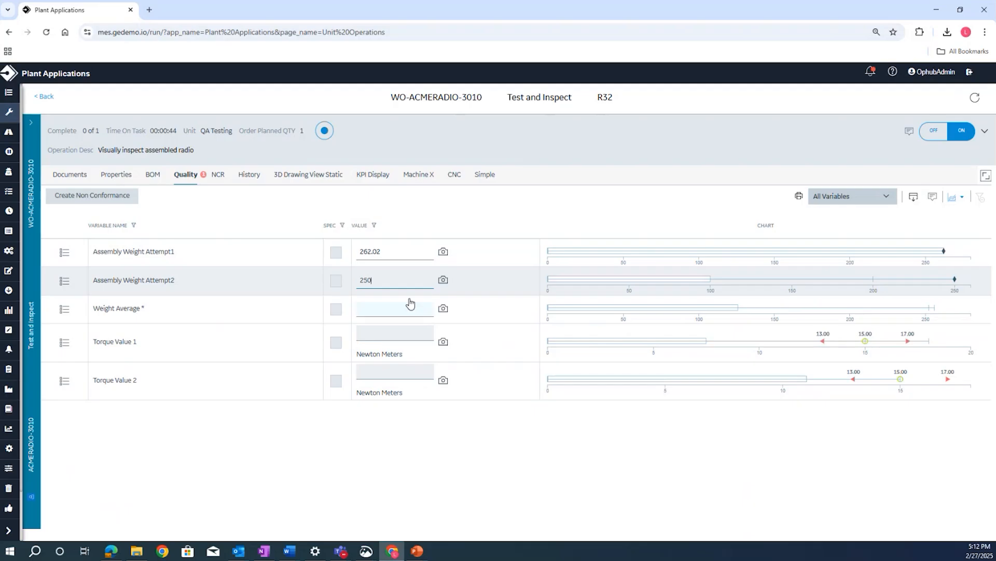
{"action": "left_click", "coordinate": [246, 416]}
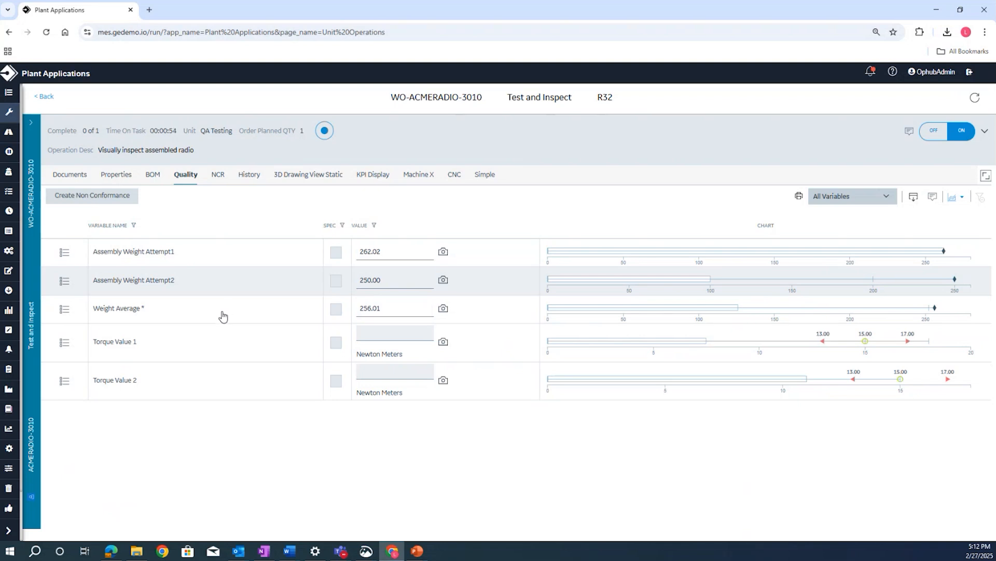
- Enter 15 Newton Meters for Torque Value 1 and 18 Newton Meters for Torque Value 2
{"action": "left_click", "coordinate": [401, 332]}
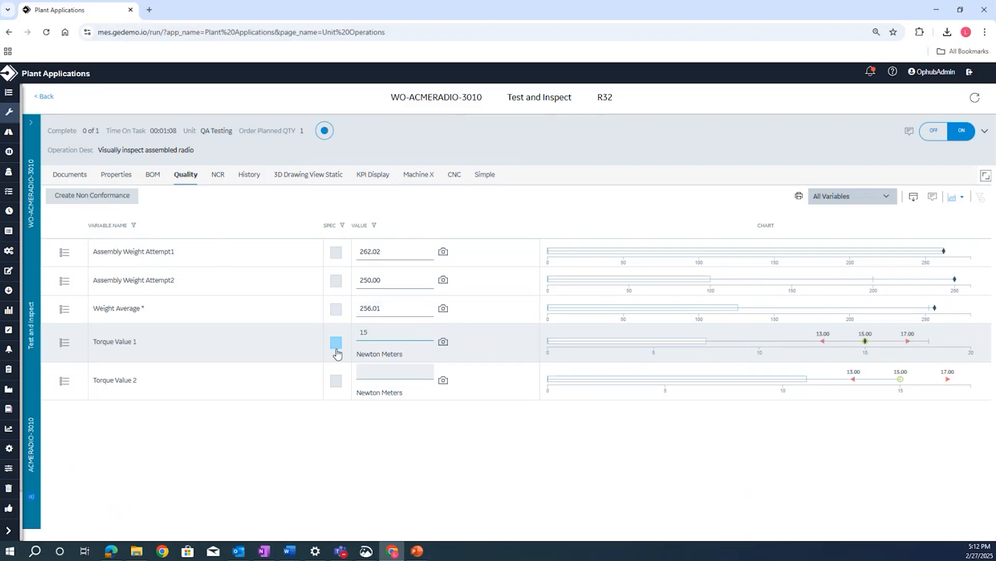
{"action": "left_click", "coordinate": [409, 369]}
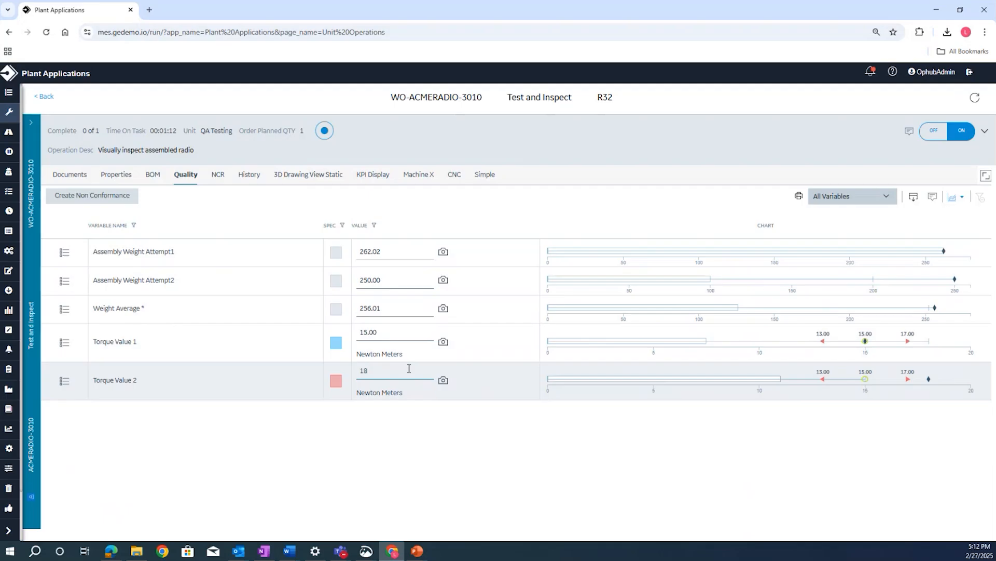
{"action": "left_click", "coordinate": [507, 466]}
- Try to record a completed quantity of 1 for Test and Inspect and clock off
{"action": "left_click", "coordinate": [324, 130]}
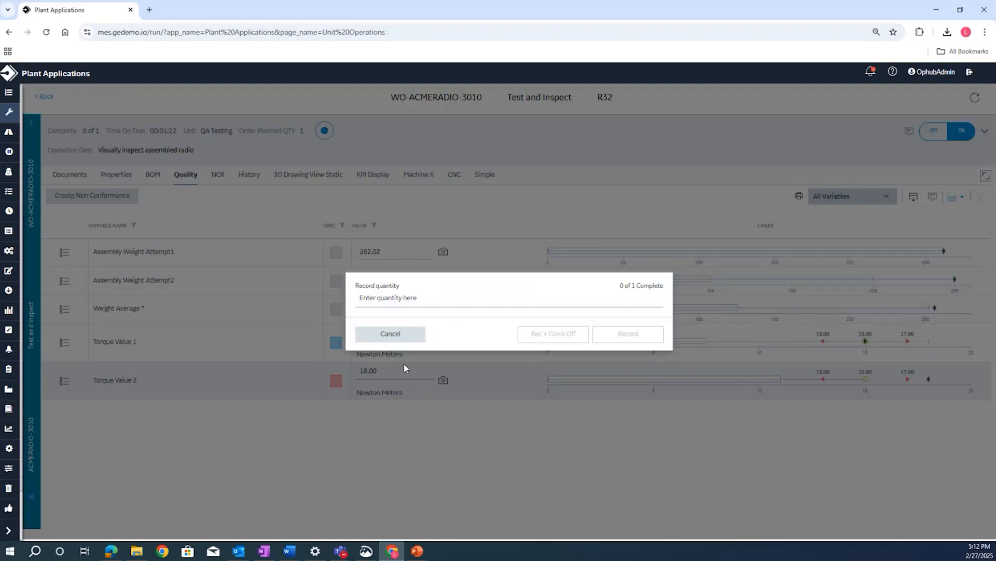
{"action": "left_click", "coordinate": [457, 298]}
{"action": "type", "text": "1"}
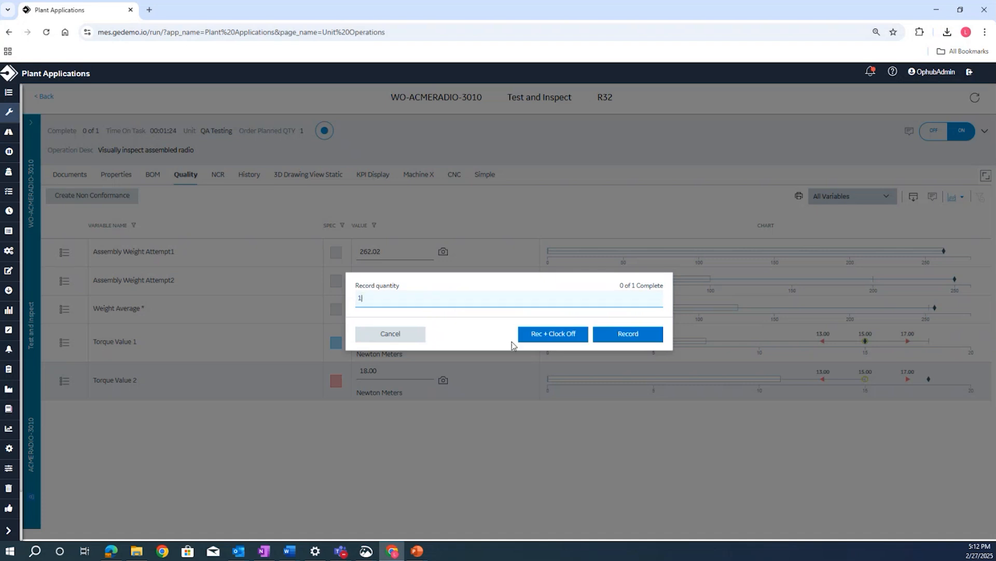
{"action": "left_click", "coordinate": [530, 340]}
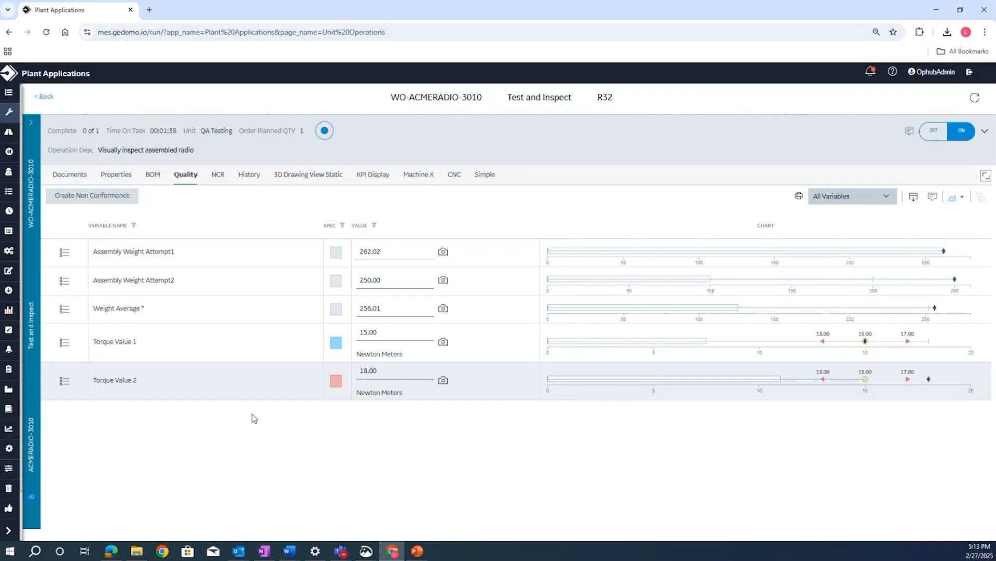
- Start a non conformance for ACMERADIO-3010 with summary "NC-LB-VIDEO" and defect type Torque Inspection Fail
{"action": "left_click", "coordinate": [129, 201]}
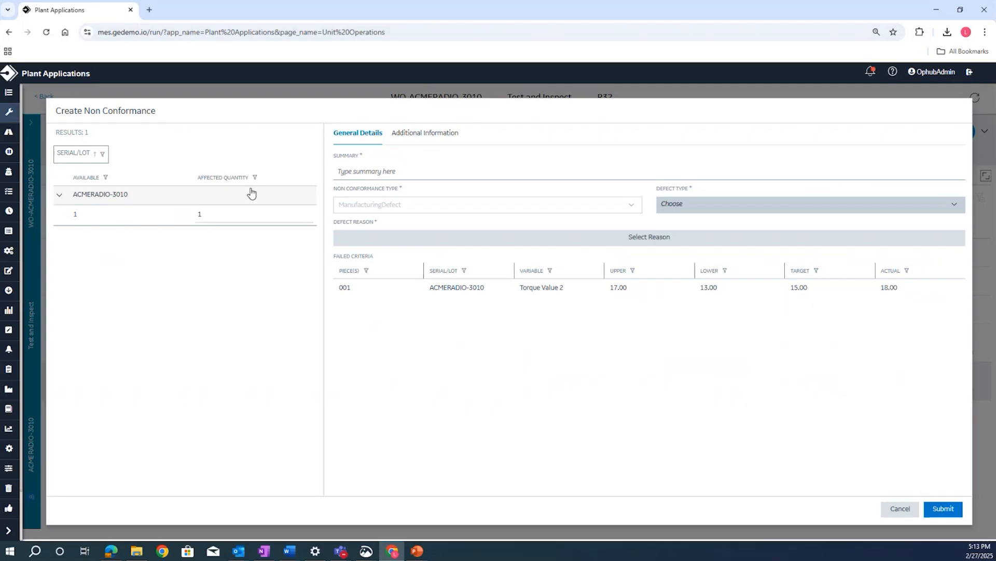
{"action": "left_click", "coordinate": [365, 170]}
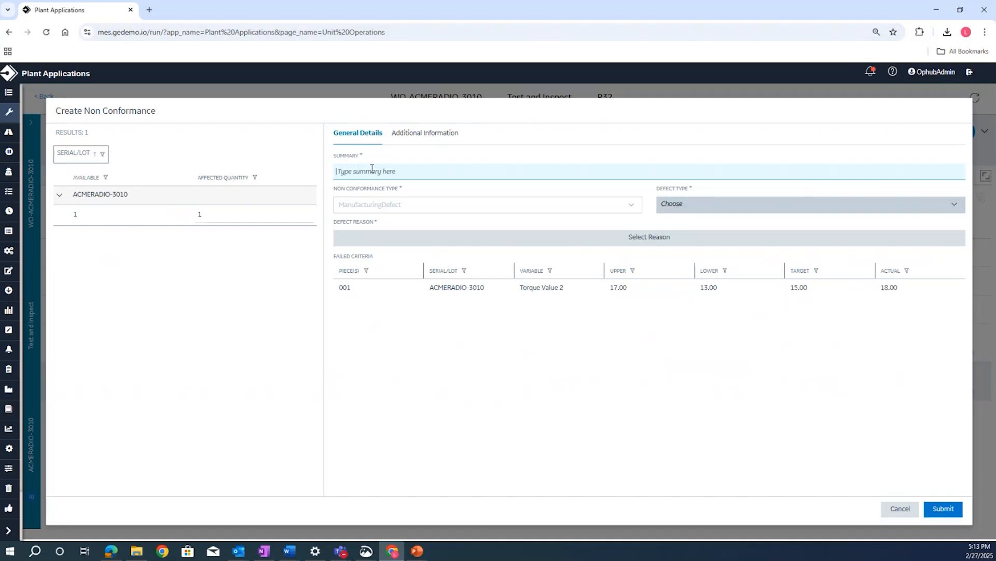
{"action": "type", "text": "NC-LB-VIDEO"}
{"action": "left_click", "coordinate": [712, 206]}
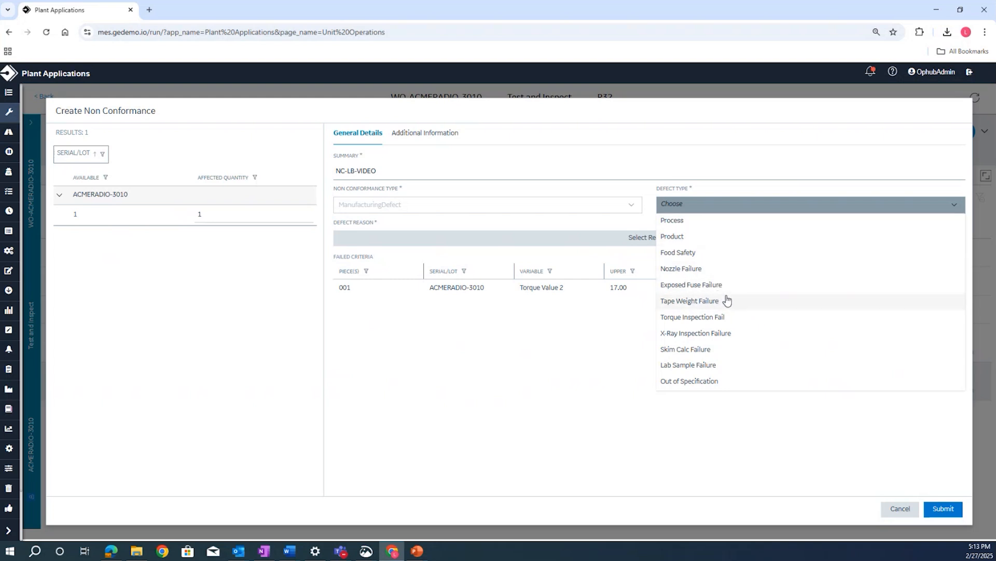
{"action": "left_click", "coordinate": [729, 318]}
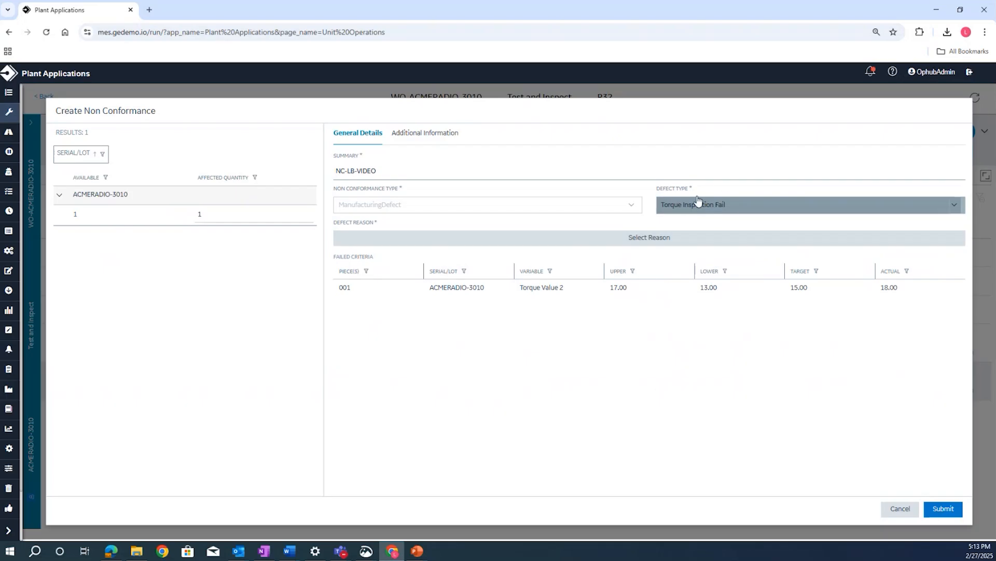
- Set the non conformance's defect reason to Machine Failures
{"action": "left_click", "coordinate": [650, 238]}
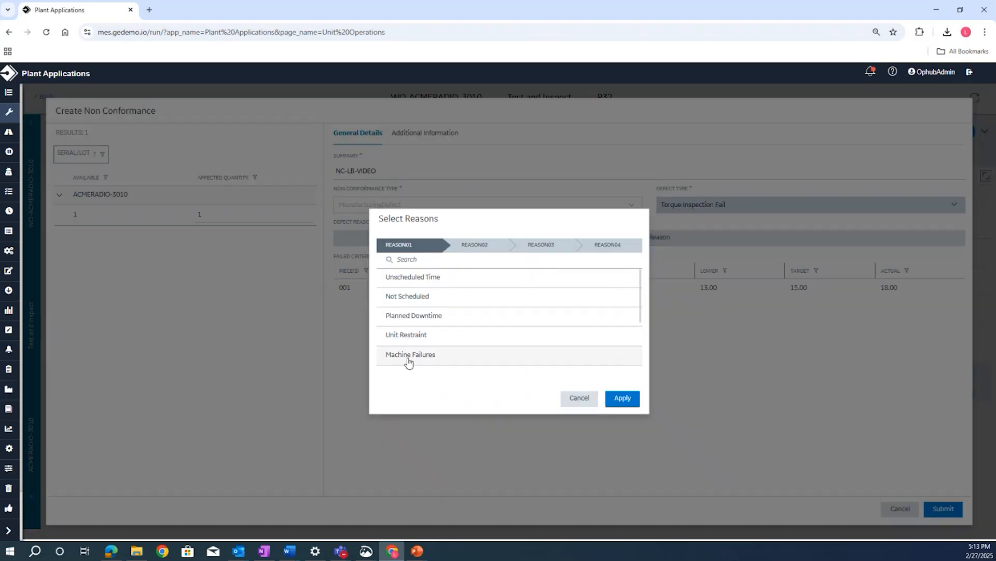
{"action": "left_click", "coordinate": [407, 359]}
{"action": "left_click", "coordinate": [626, 401]}
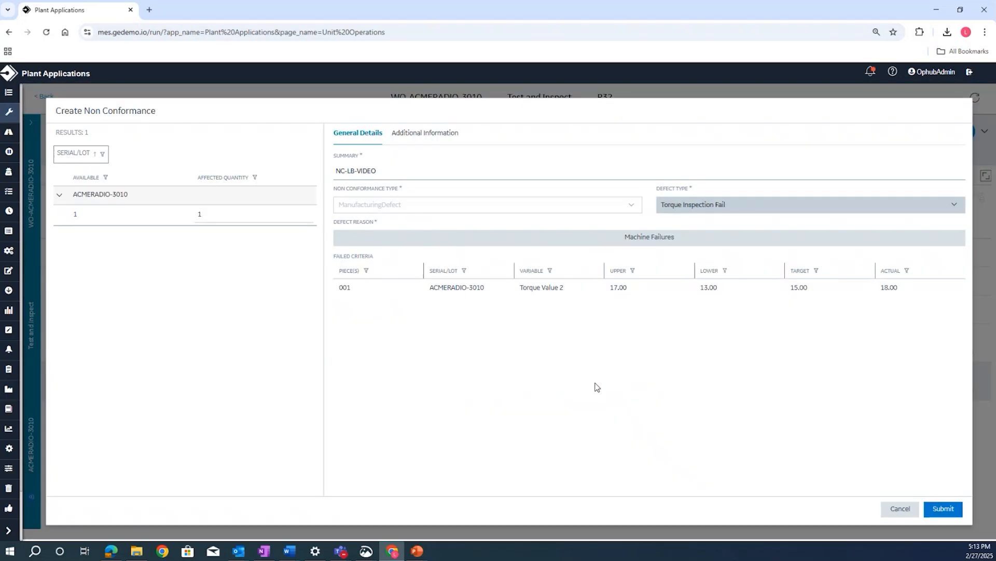
{"action": "left_click", "coordinate": [580, 242]}
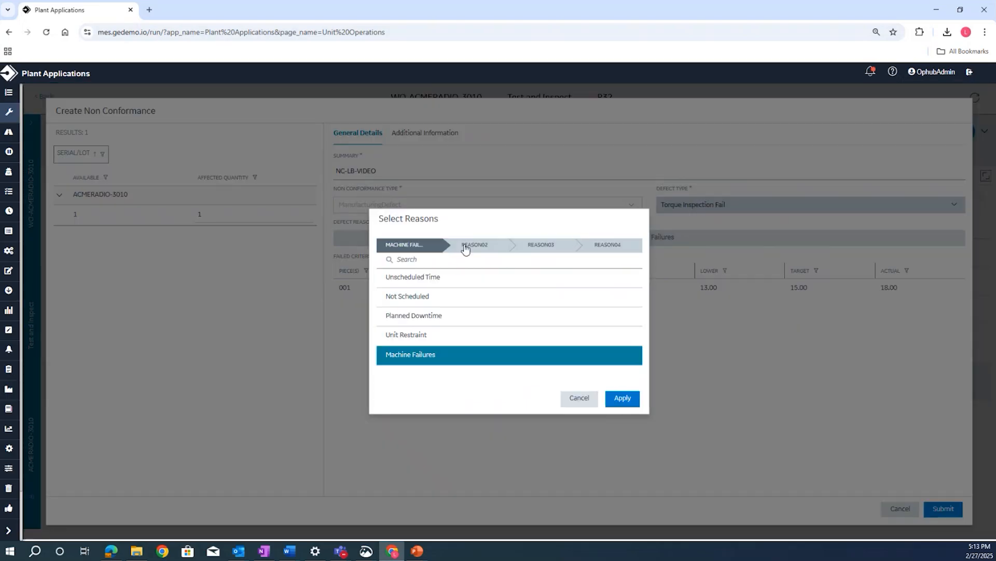
{"action": "left_click", "coordinate": [580, 400]}
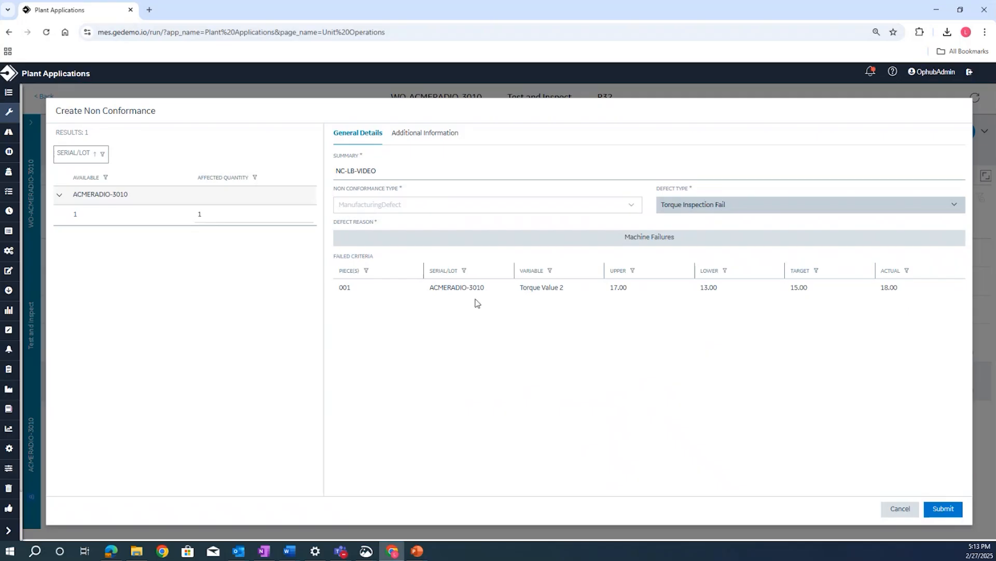
- Check the additional information section of the non conformance and submit it
{"action": "left_click", "coordinate": [432, 138]}
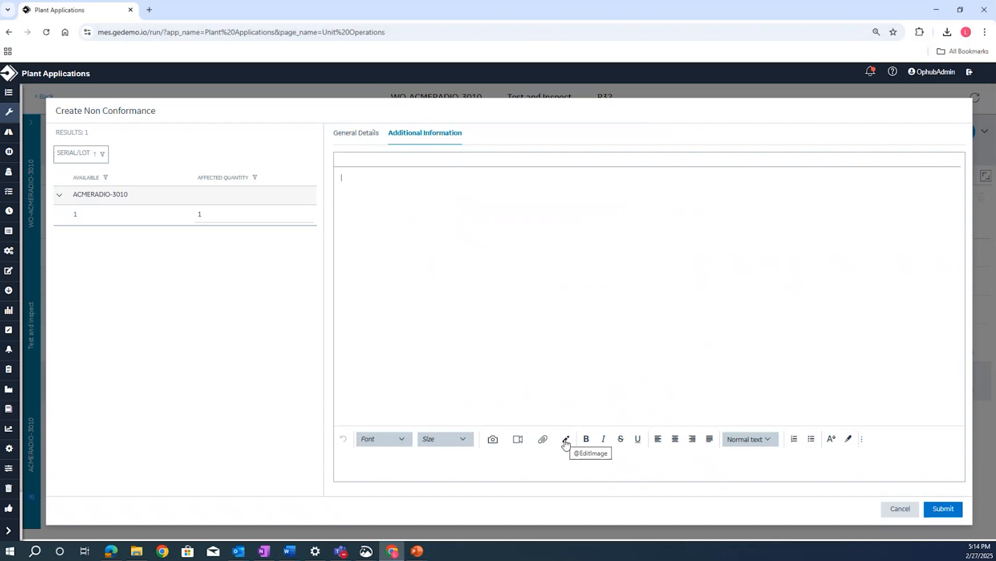
{"action": "left_click", "coordinate": [370, 136]}
{"action": "left_click", "coordinate": [934, 511]}
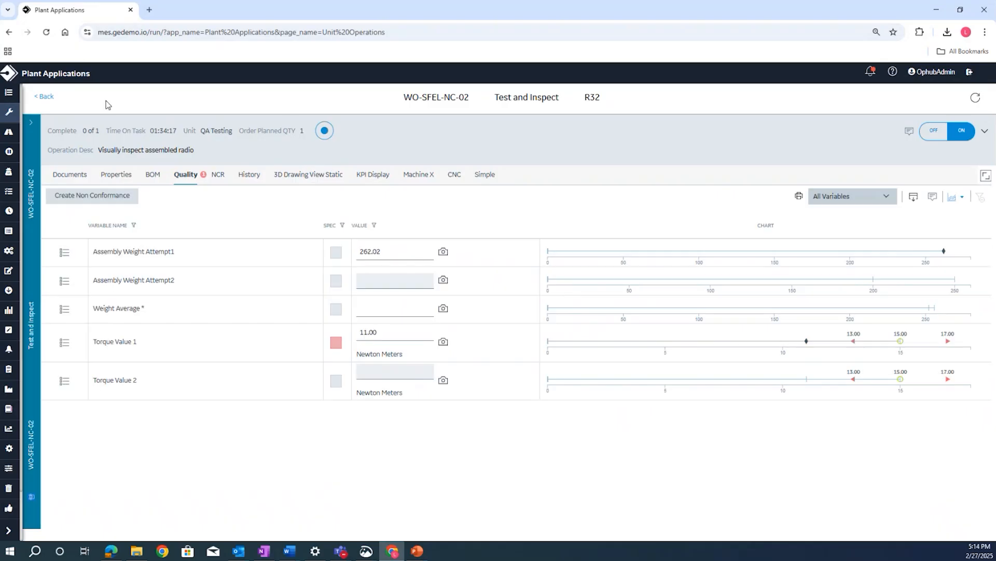
- Check WO-ACMERADIO-3010 among QA Testing's on-hold work orders and return to the open work orders
{"action": "left_click", "coordinate": [46, 96]}
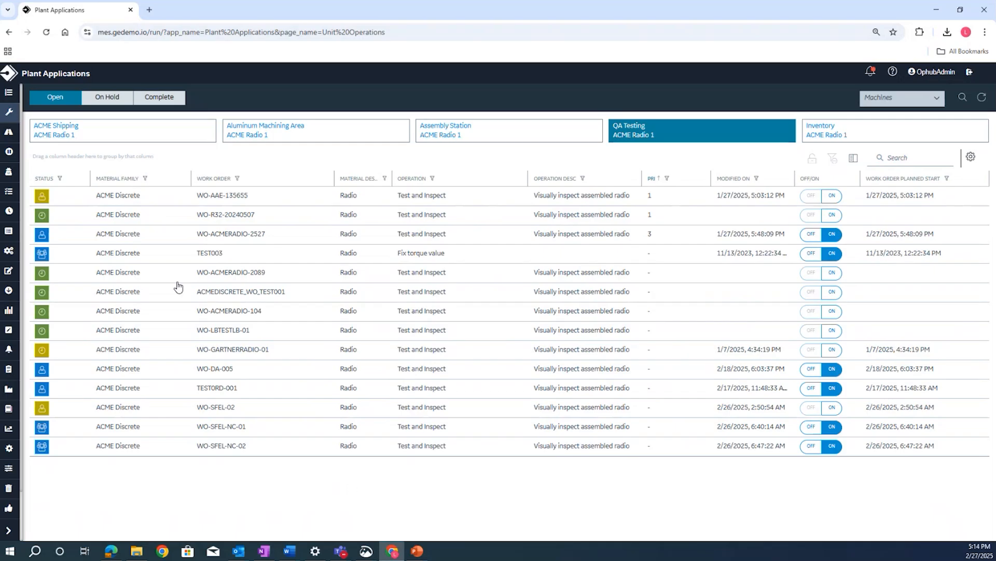
{"action": "left_click", "coordinate": [96, 100]}
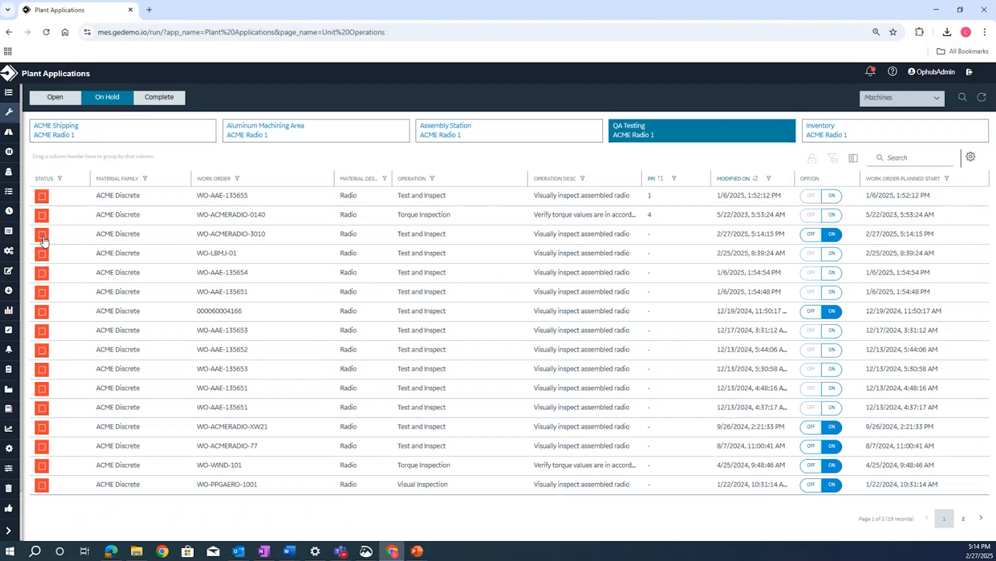
{"action": "mouse_move", "coordinate": [46, 238]}
{"action": "left_click", "coordinate": [64, 98]}
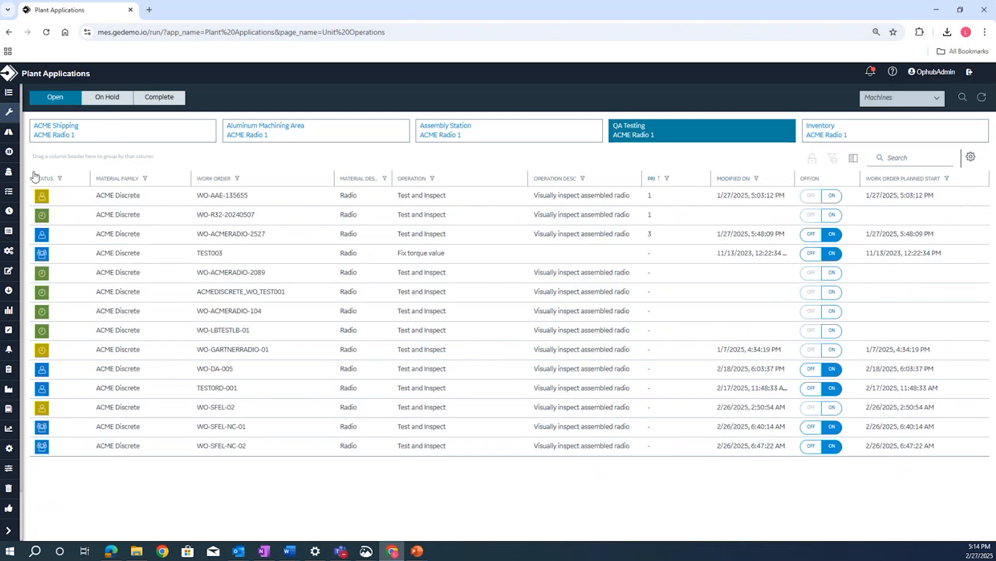
- Open the Non Conformance application
{"action": "left_click", "coordinate": [8, 530]}
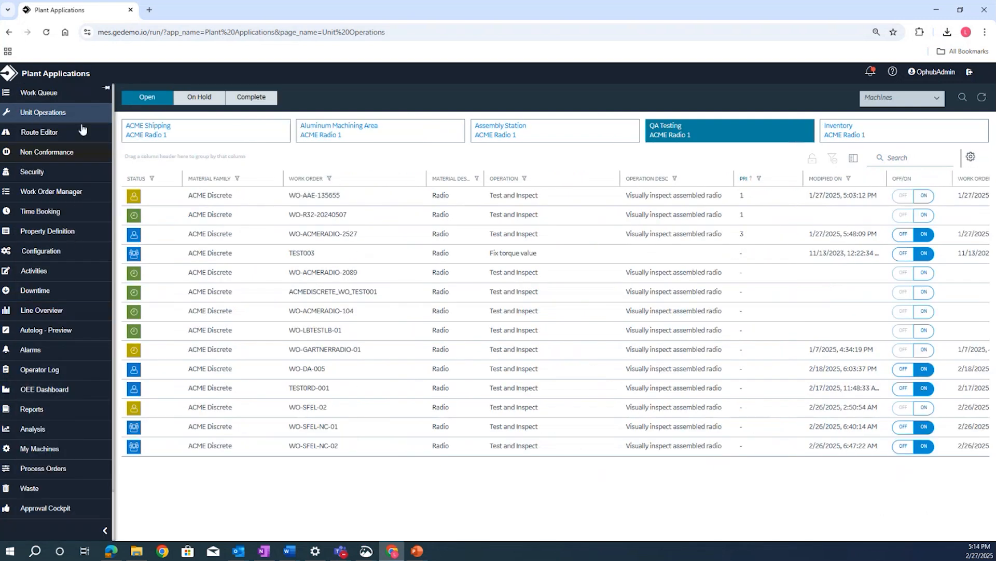
{"action": "left_click", "coordinate": [87, 158]}
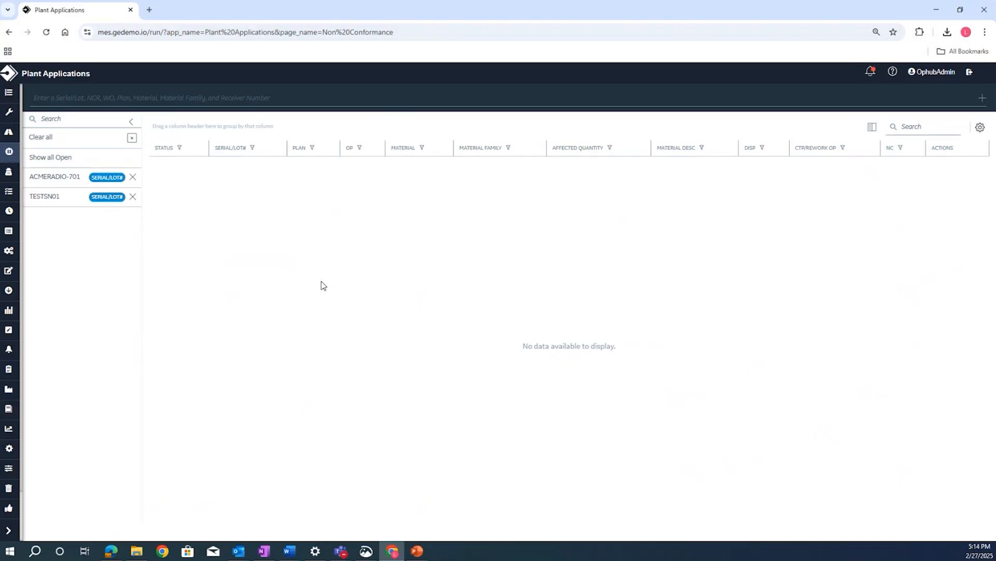
- List all open non conformances and start a disposition plan for ACMERADIO-3010, selecting its serial
{"action": "left_click", "coordinate": [109, 158]}
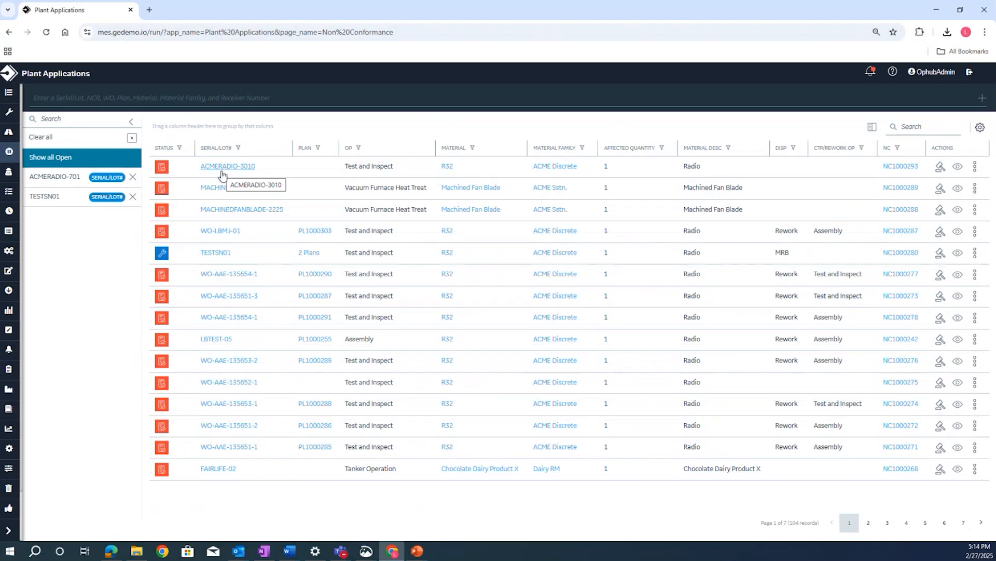
{"action": "left_click", "coordinate": [941, 170]}
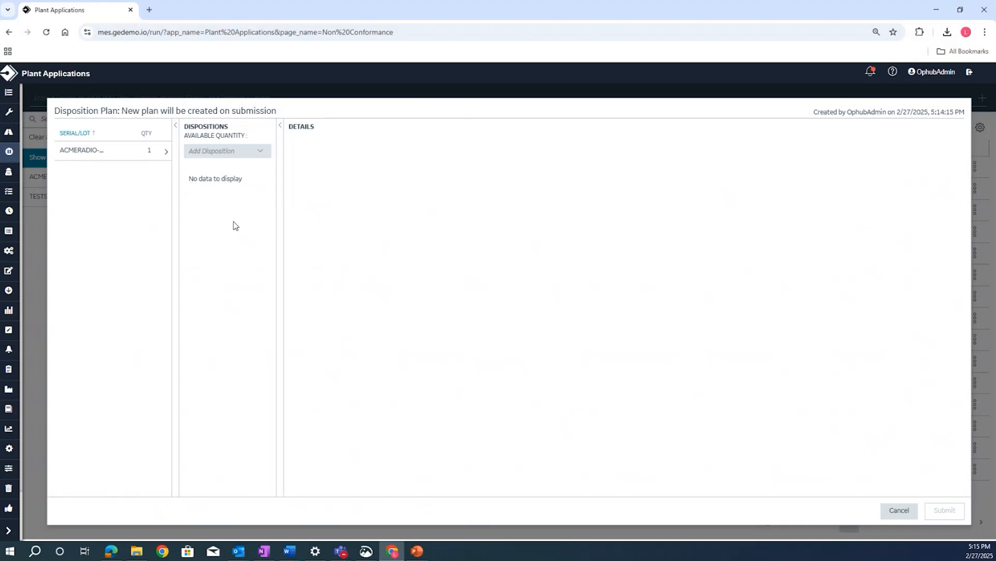
{"action": "left_click", "coordinate": [138, 158]}
- Add a Rework disposition for ACMERADIO-3010 and set its use until operation to Create new operation(s)
{"action": "left_click", "coordinate": [246, 153]}
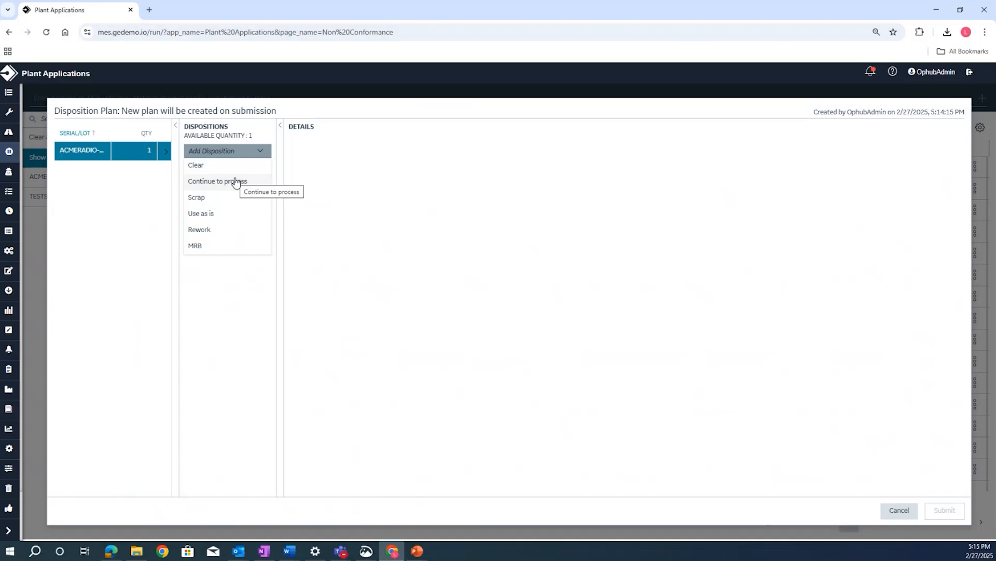
{"action": "left_click", "coordinate": [216, 229]}
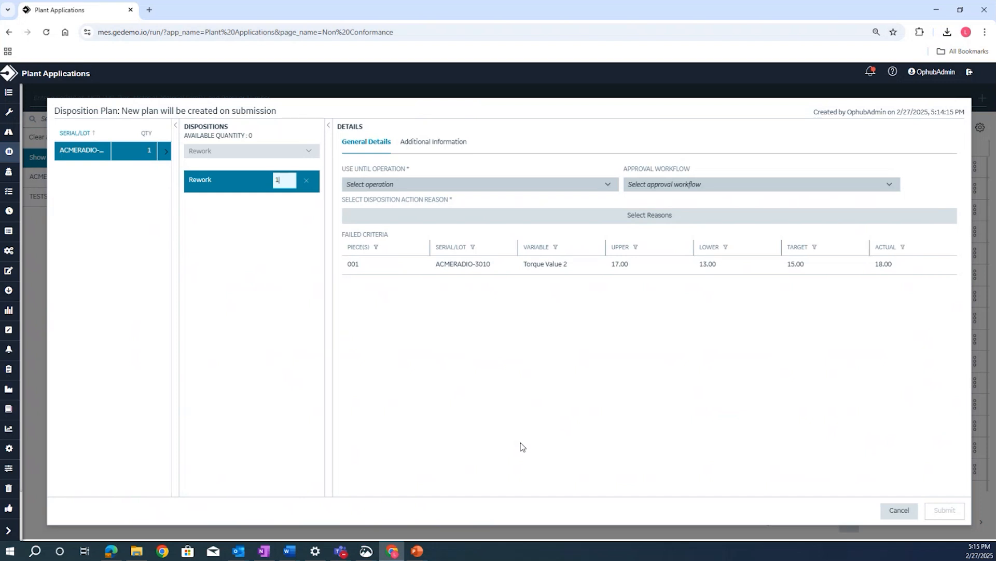
{"action": "left_click", "coordinate": [564, 187]}
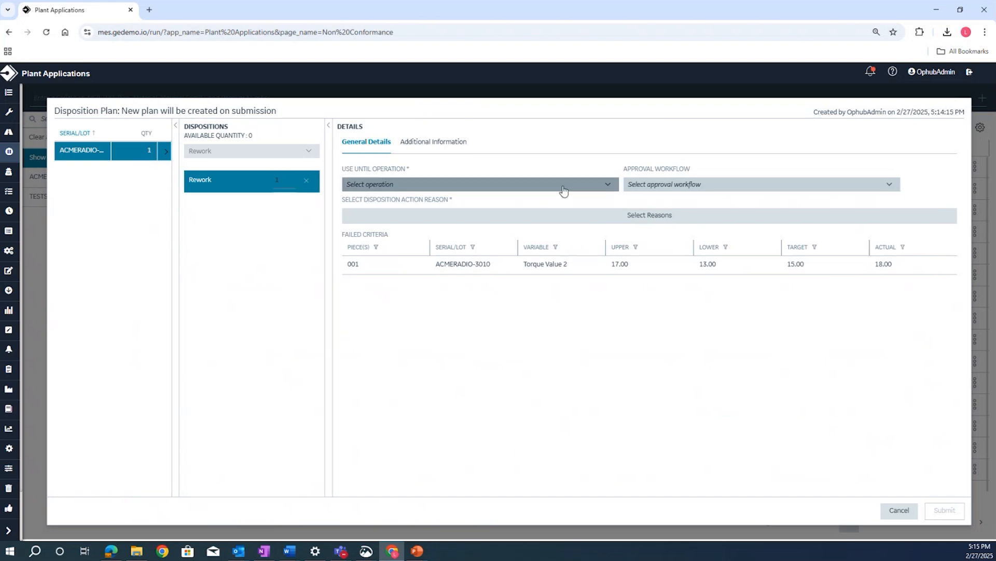
{"action": "left_click", "coordinate": [456, 234]}
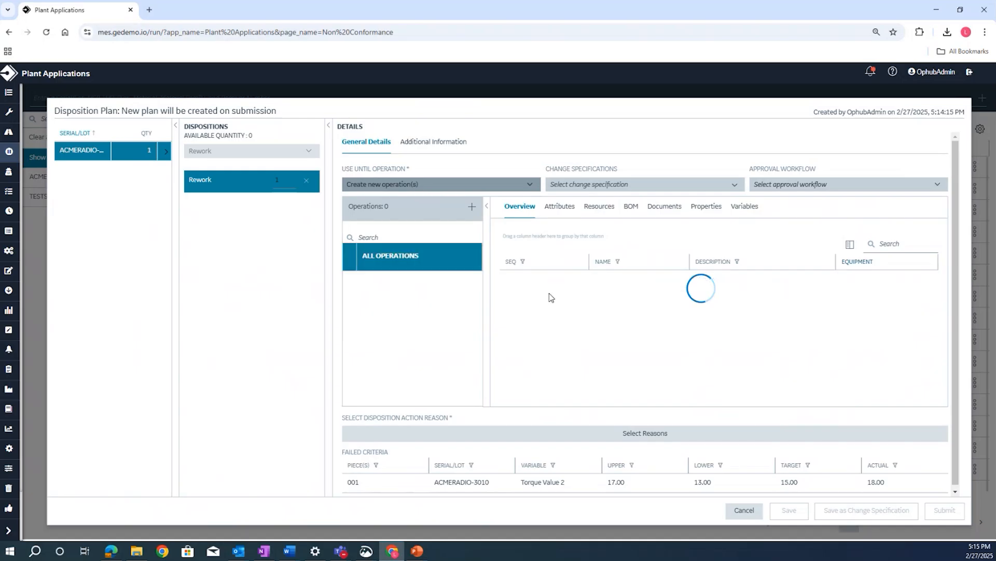
- Add a new operation to the rework disposition and name it Rework Torque
{"action": "left_click", "coordinate": [473, 209]}
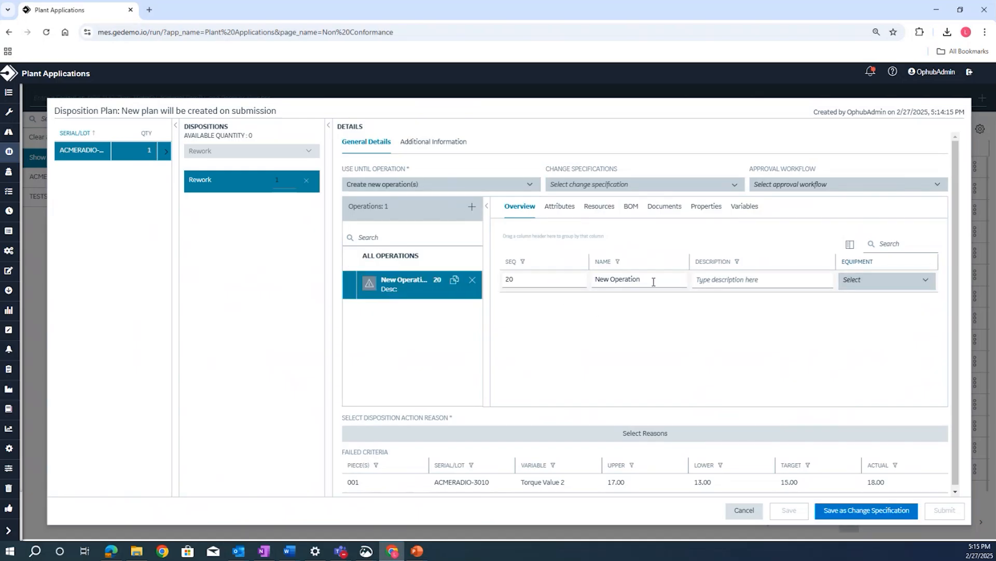
{"action": "triple_click", "coordinate": [653, 281]}
{"action": "key", "text": "BackSpace"}
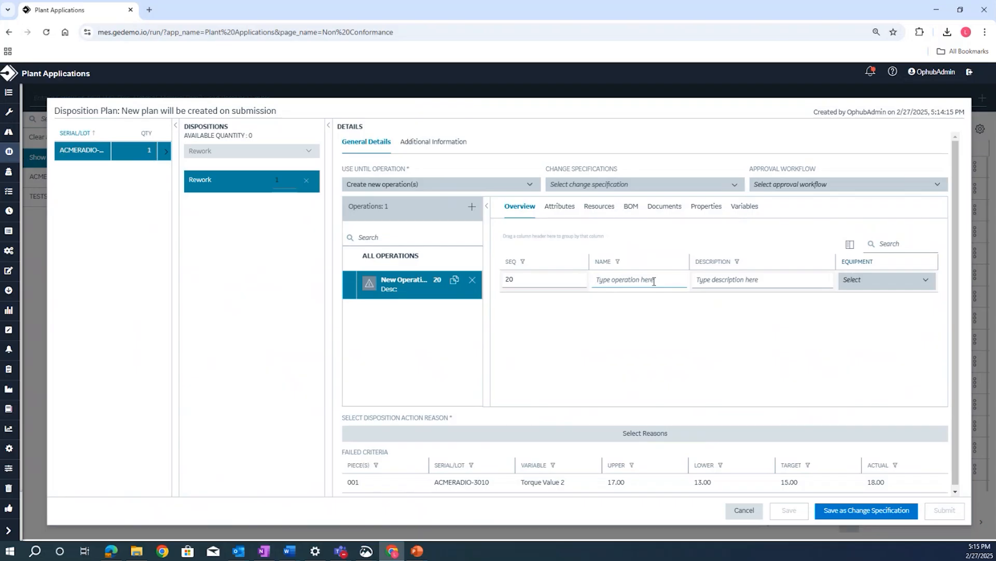
{"action": "type", "text": "Rework Torque"}
- Browse the equipment choices for the Rework Torque operation, and delete that operation
{"action": "left_click", "coordinate": [900, 289]}
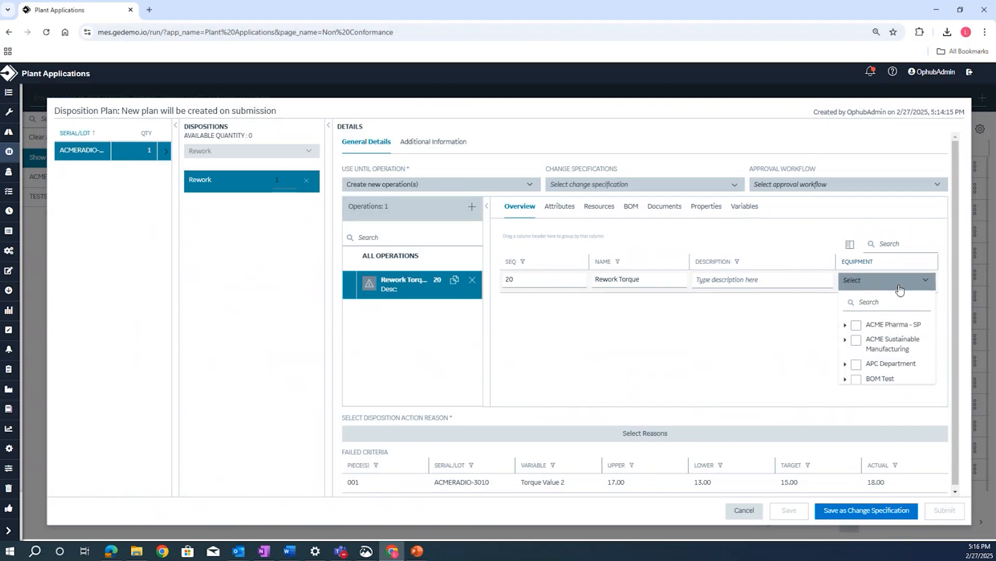
{"action": "left_click", "coordinate": [900, 289]}
{"action": "left_click", "coordinate": [900, 289]}
{"action": "scroll", "coordinate": [900, 322], "scroll_direction": "down", "scroll_amount": 2}
{"action": "scroll", "coordinate": [900, 322], "scroll_direction": "up", "scroll_amount": 2}
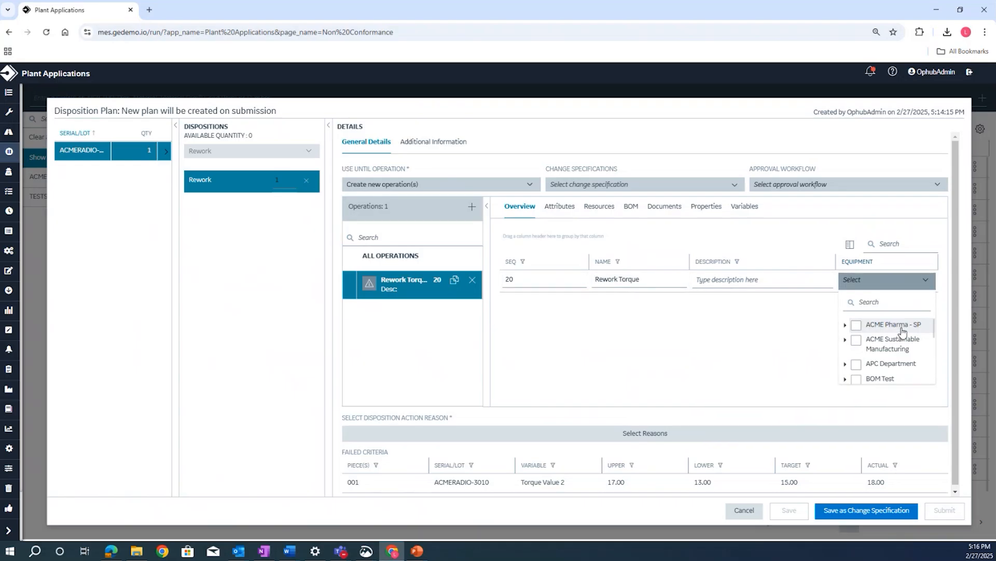
{"action": "left_click", "coordinate": [911, 288]}
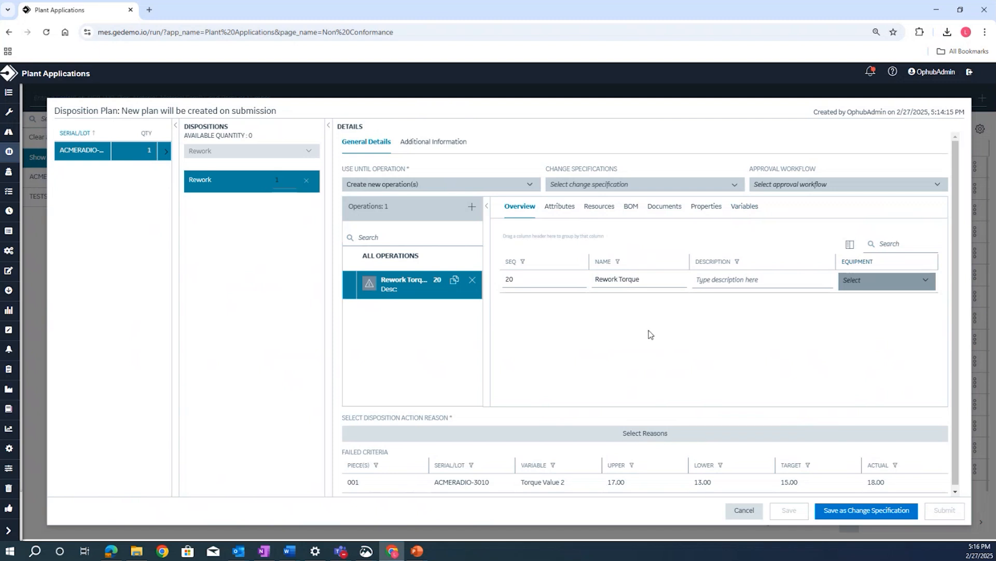
{"action": "left_click", "coordinate": [472, 281]}
{"action": "left_click", "coordinate": [562, 337]}
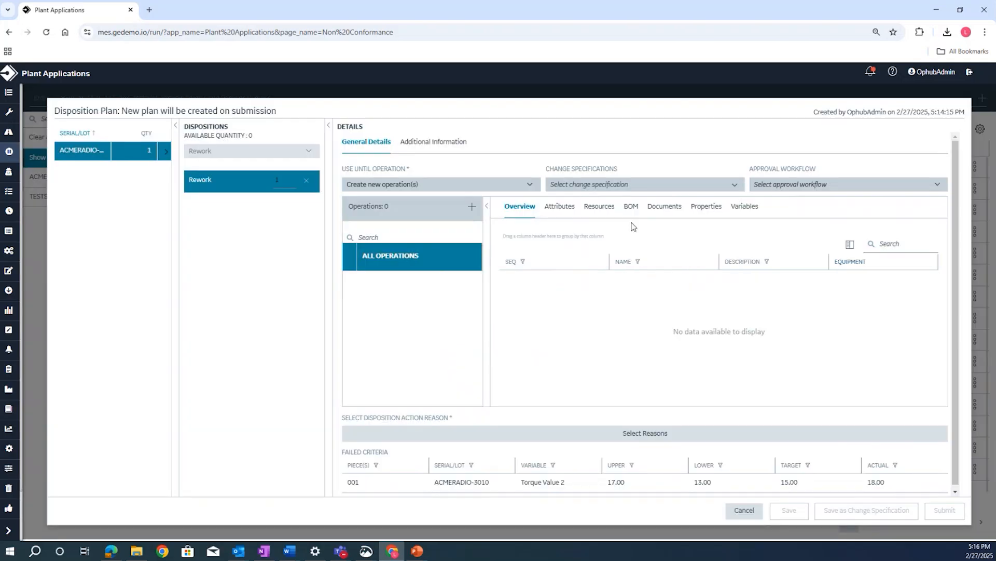
- Load the Ext Graphitization v3 change specification into the rework plan, and remove the Rework disposition
{"action": "left_click", "coordinate": [648, 191]}
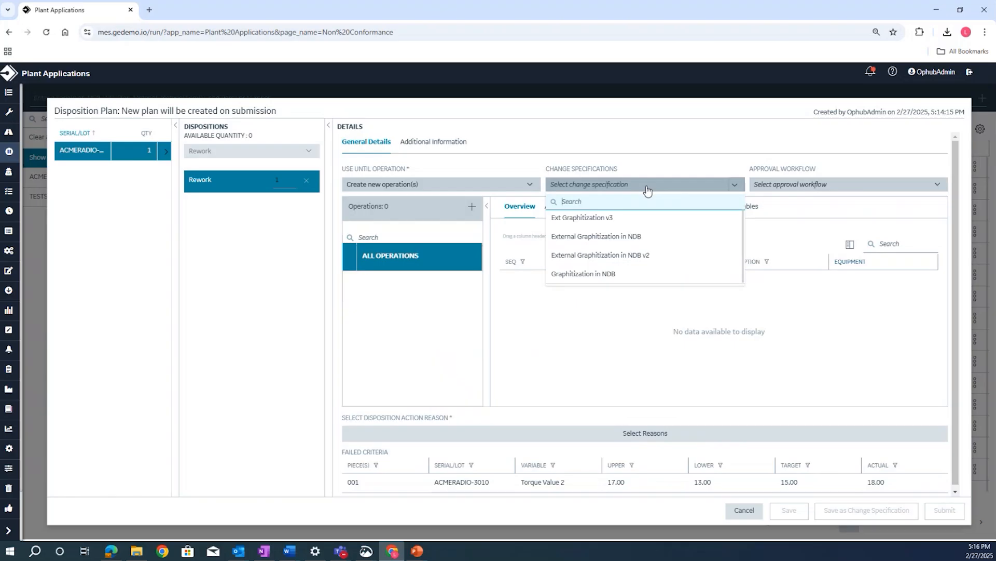
{"action": "left_click", "coordinate": [638, 221]}
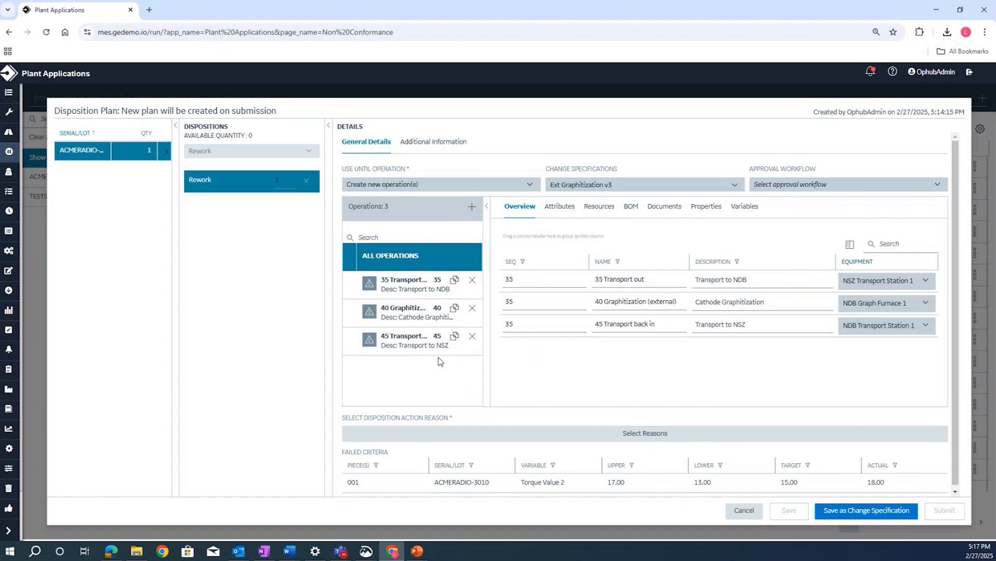
{"action": "left_click", "coordinate": [287, 180]}
{"action": "left_click", "coordinate": [306, 180]}
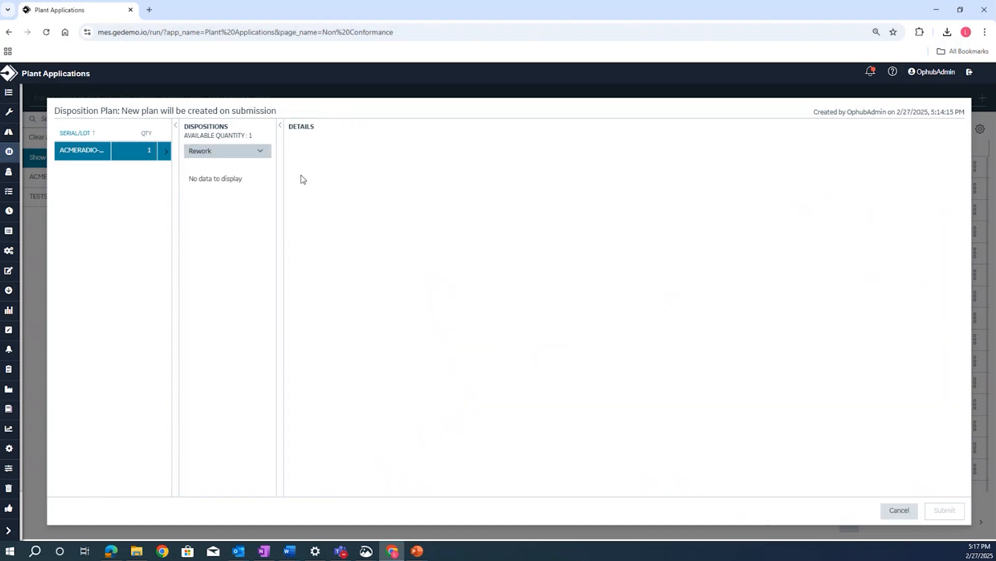
- Add a Use as is disposition for ACMERADIO-3010 and check its approval workflow choices
{"action": "left_click", "coordinate": [260, 151]}
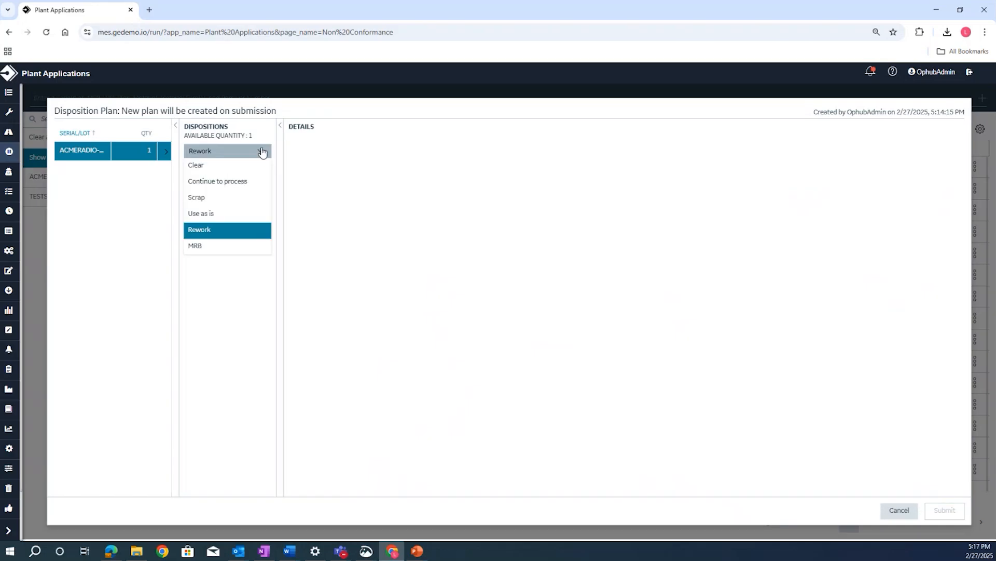
{"action": "left_click", "coordinate": [207, 214]}
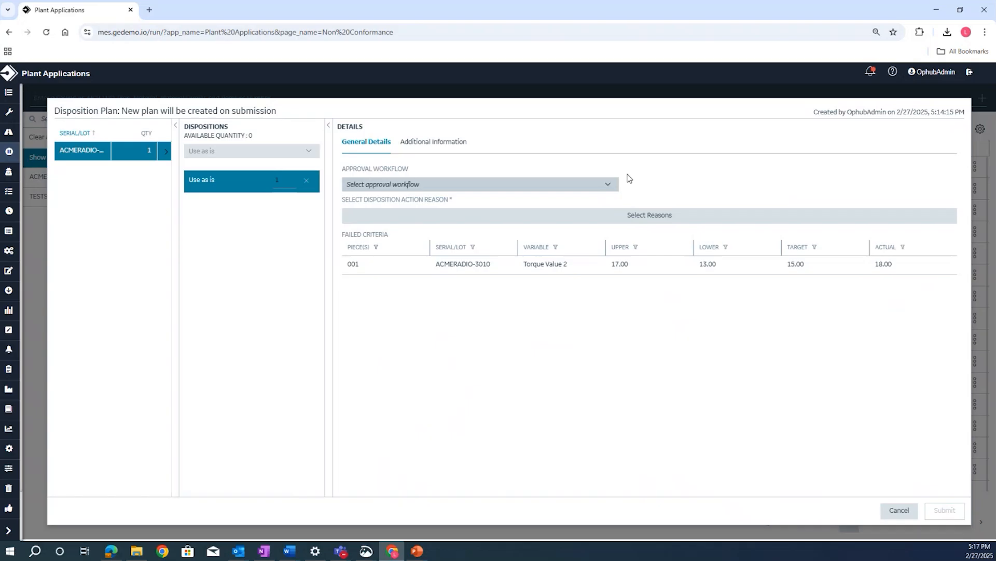
{"action": "left_click", "coordinate": [612, 185]}
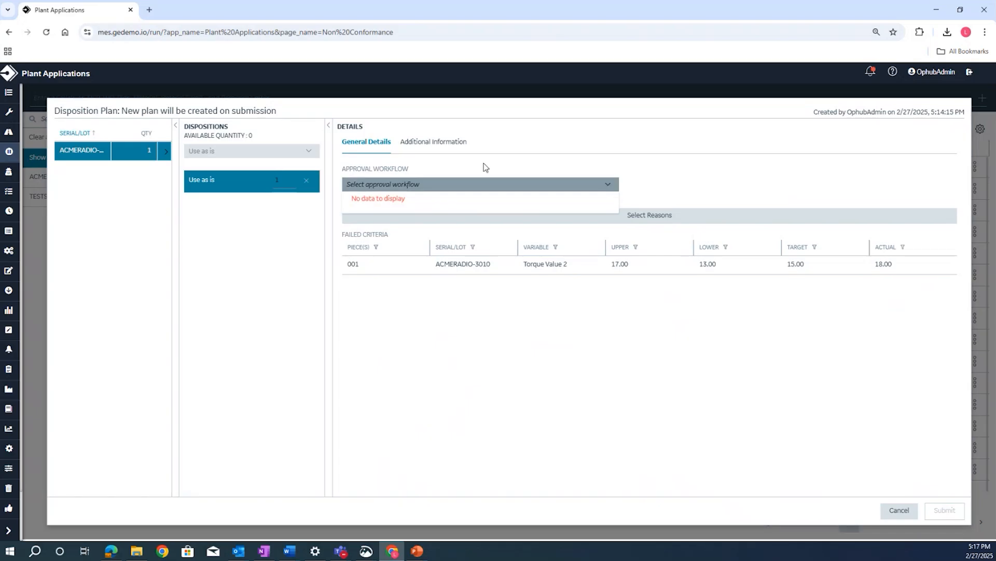
{"action": "left_click", "coordinate": [441, 186]}
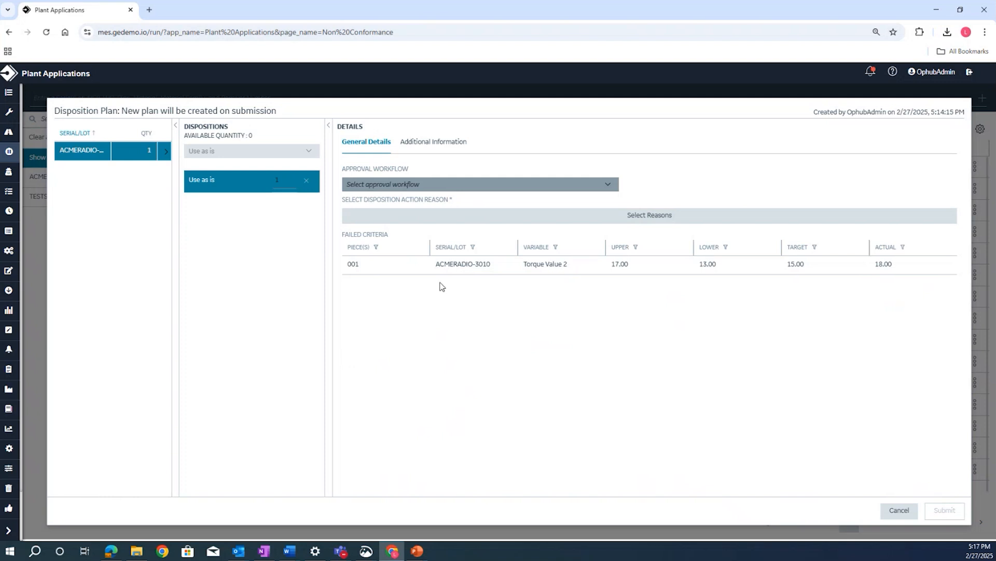
- Set the disposition action reason to Customer and submit the disposition plan
{"action": "left_click", "coordinate": [674, 223]}
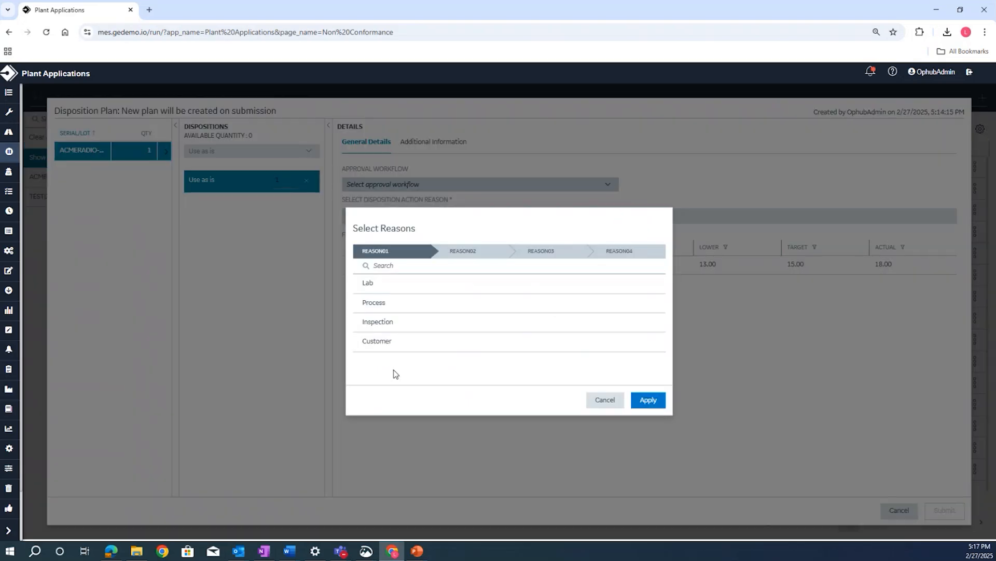
{"action": "left_click", "coordinate": [384, 342]}
{"action": "left_click", "coordinate": [647, 400]}
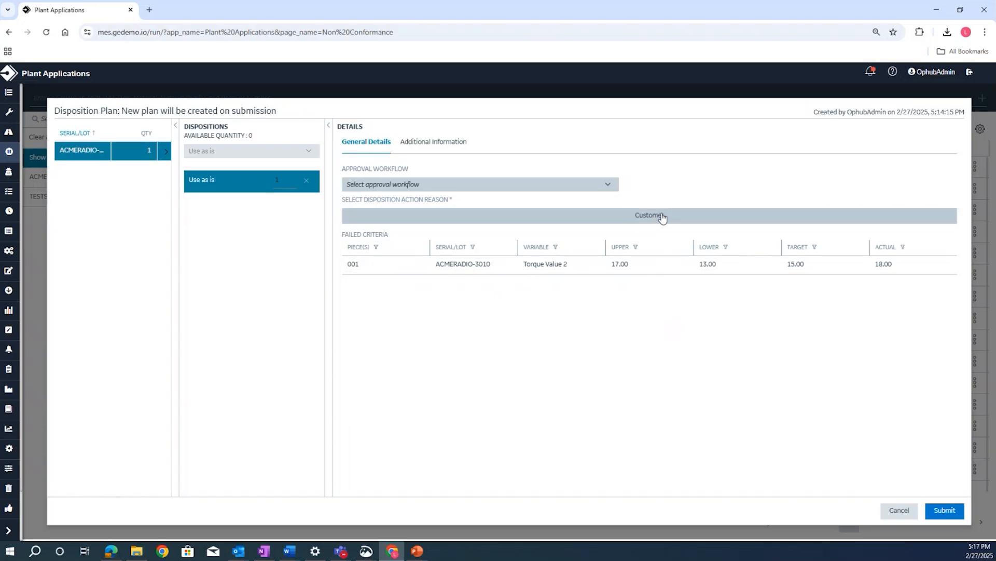
{"action": "left_click", "coordinate": [959, 517]}
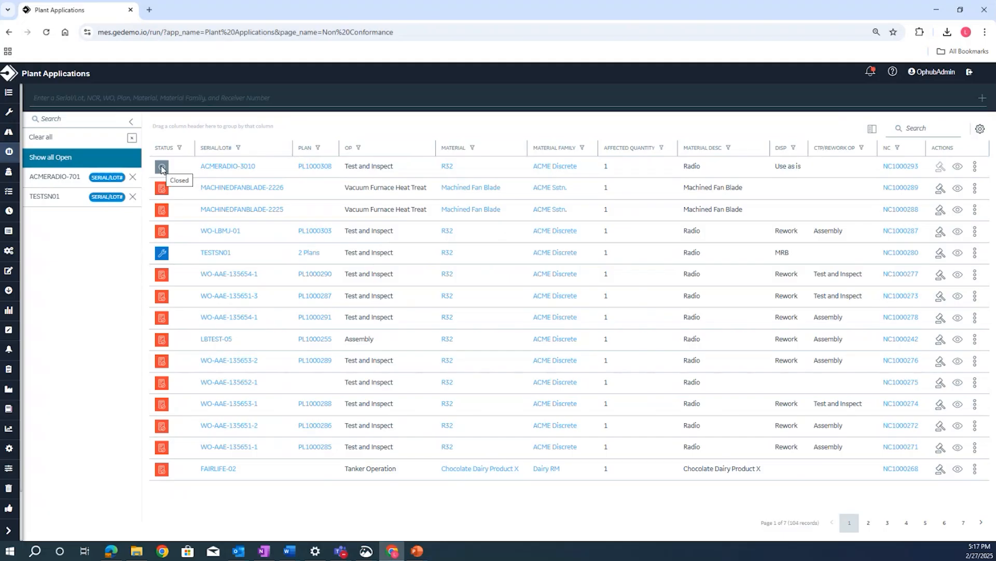
- Open WO-ACMERADIO-3010's Test and Inspect operation at QA Testing in Unit Operations and display its quality variables
{"action": "left_click", "coordinate": [7, 112]}
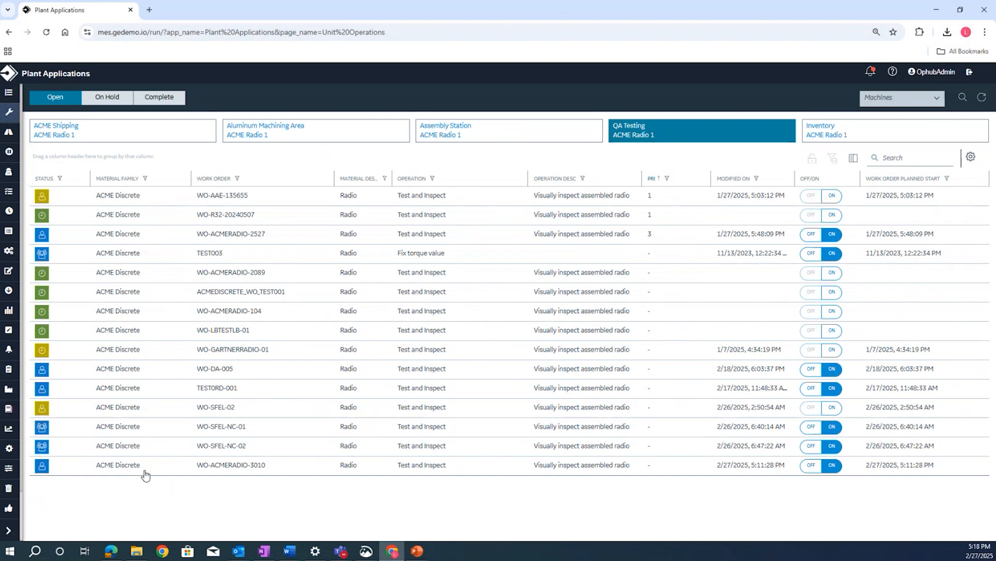
{"action": "left_click", "coordinate": [66, 469]}
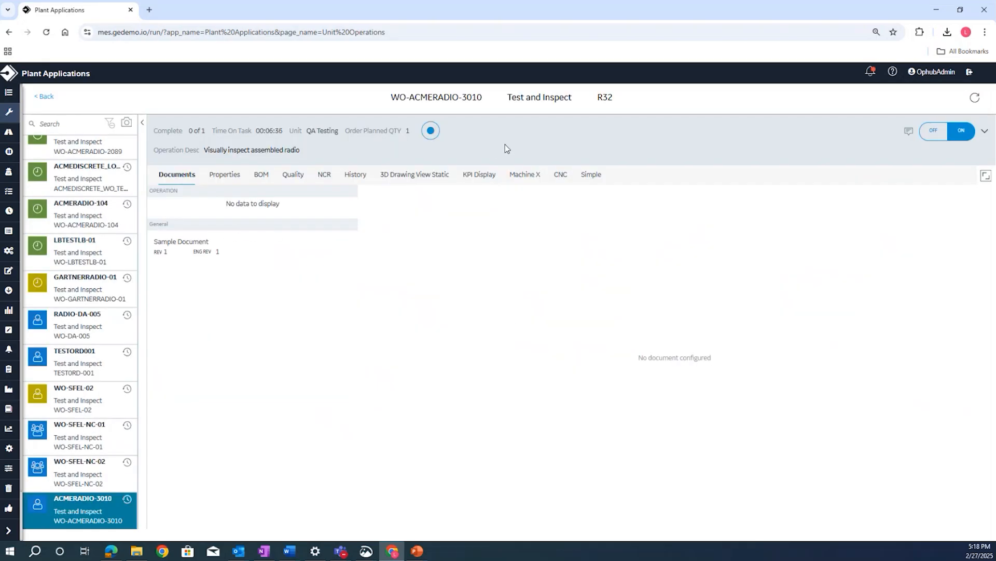
{"action": "left_click", "coordinate": [292, 175]}
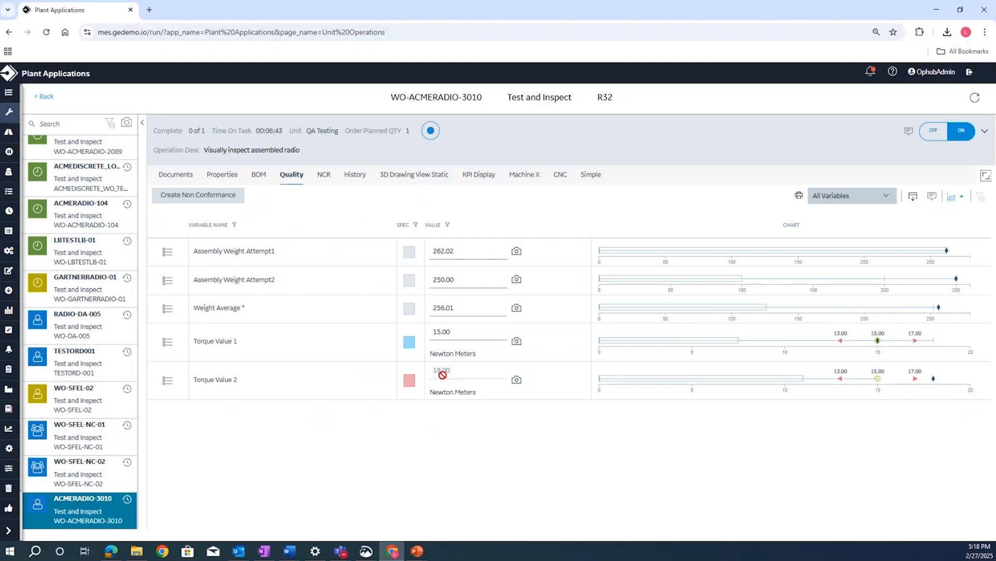
- Record a completed quantity of 1 for Test and Inspect with clock off, and return to the work order list
{"action": "left_click", "coordinate": [430, 131]}
{"action": "type", "text": "1"}
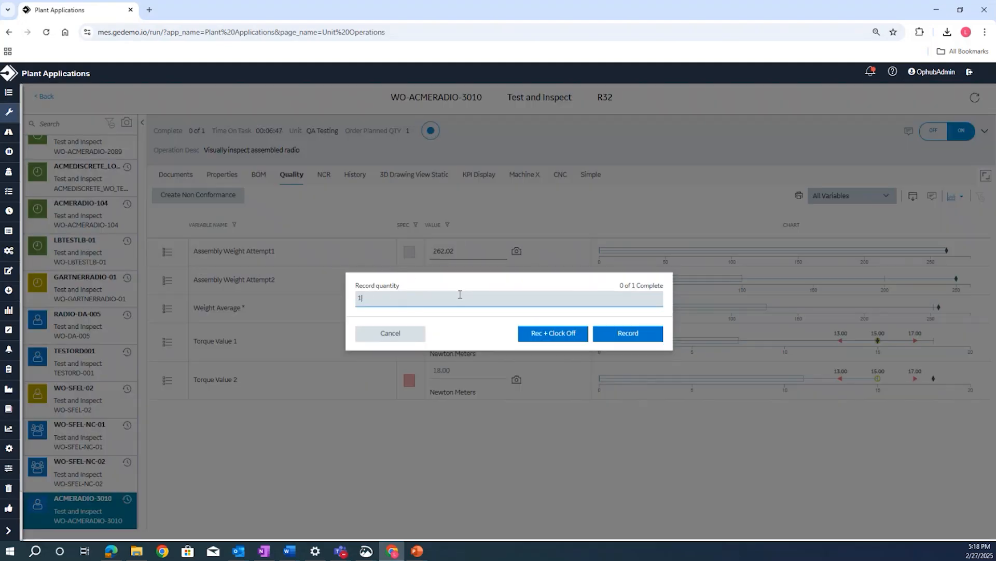
{"action": "left_click", "coordinate": [554, 333]}
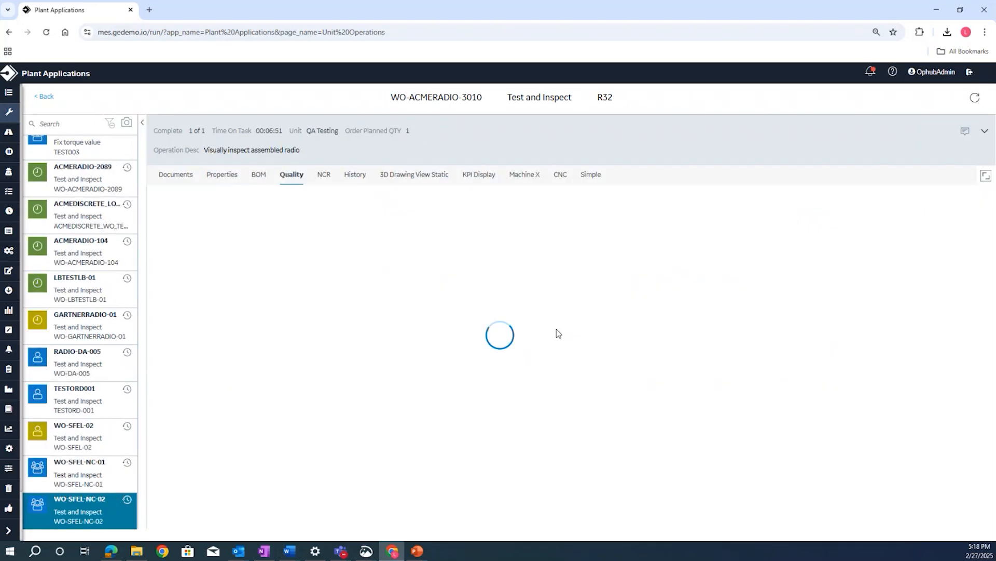
{"action": "left_click", "coordinate": [47, 97]}
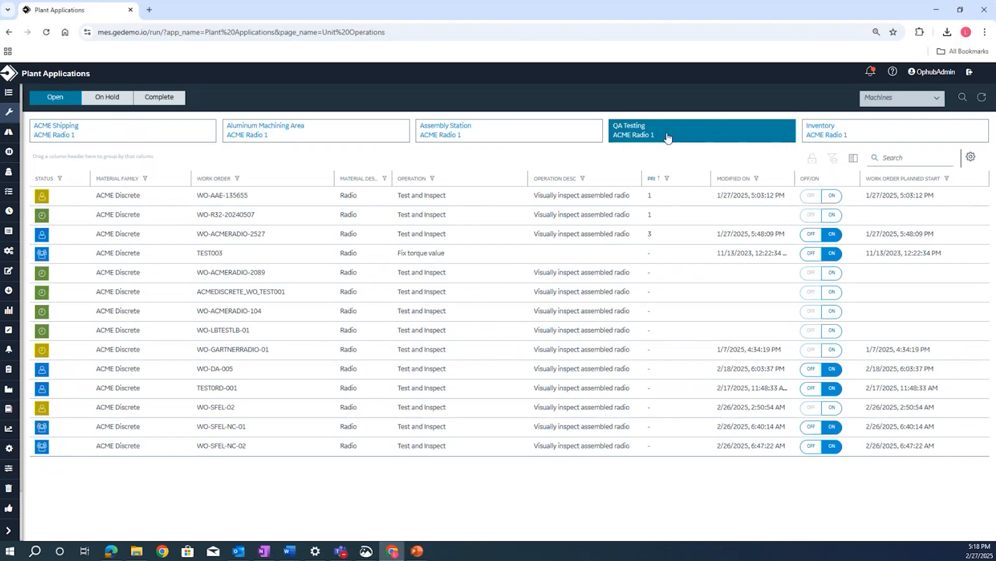
- Open WO-ACMERADIO-3010's Package and Ship operation at ACME Shipping, collapse the work order list and clock on
{"action": "left_click", "coordinate": [67, 133]}
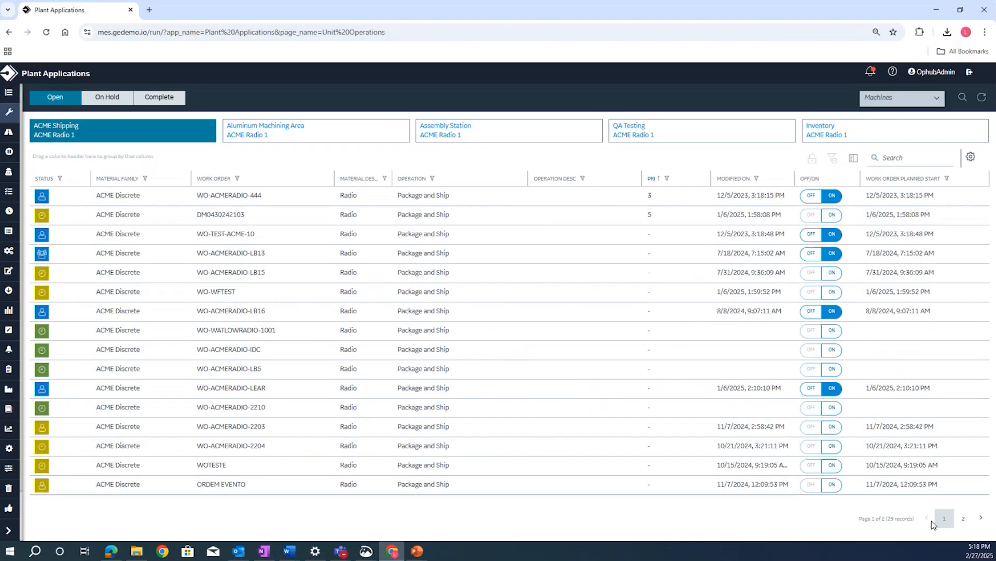
{"action": "left_click", "coordinate": [971, 520]}
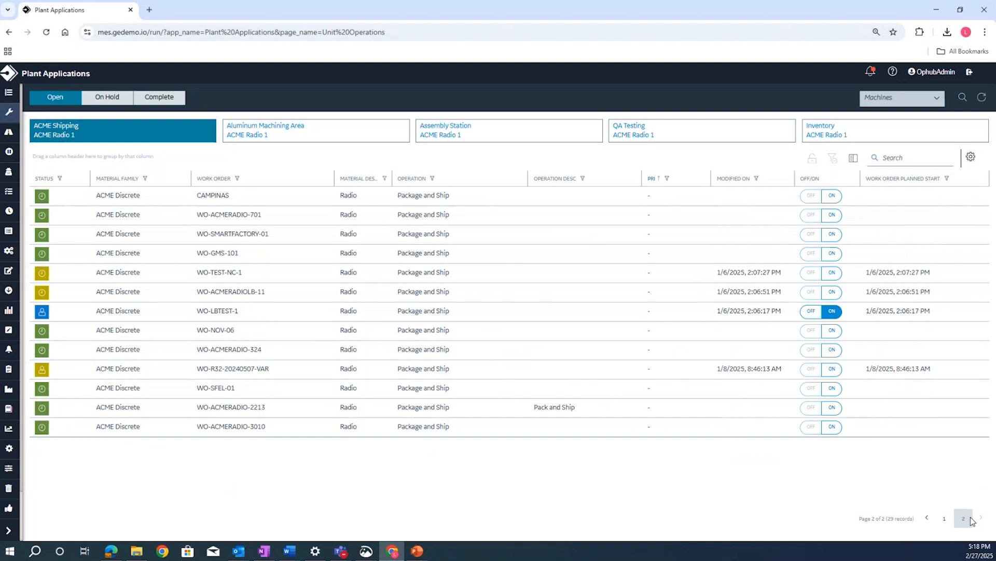
{"action": "left_click", "coordinate": [134, 428]}
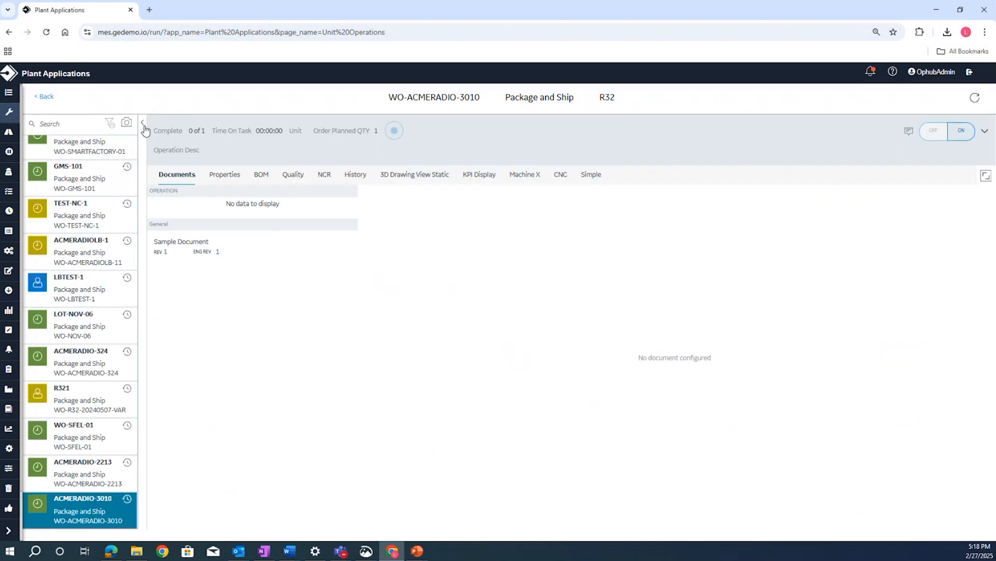
{"action": "left_click", "coordinate": [143, 123]}
{"action": "left_click", "coordinate": [958, 130]}
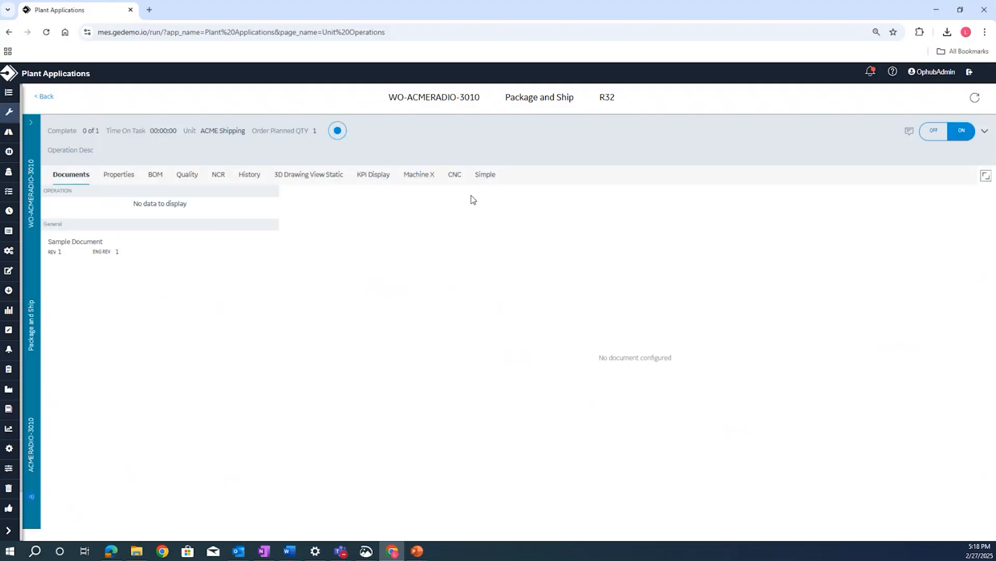
- Set the Packaging Visual Inspection quality variable of the Package and Ship operation to Pass
{"action": "left_click", "coordinate": [185, 175]}
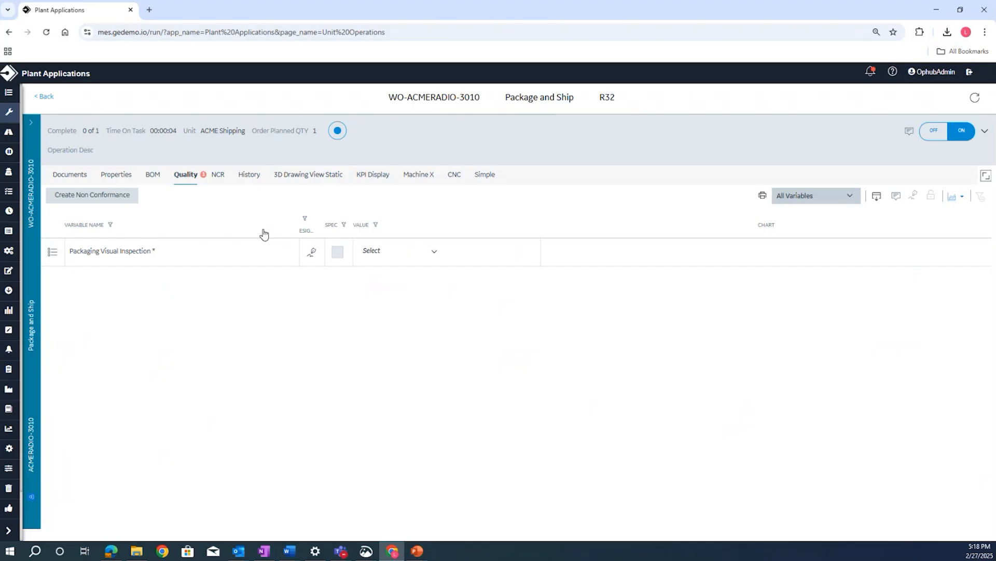
{"action": "left_click", "coordinate": [412, 252]}
{"action": "left_click", "coordinate": [427, 284]}
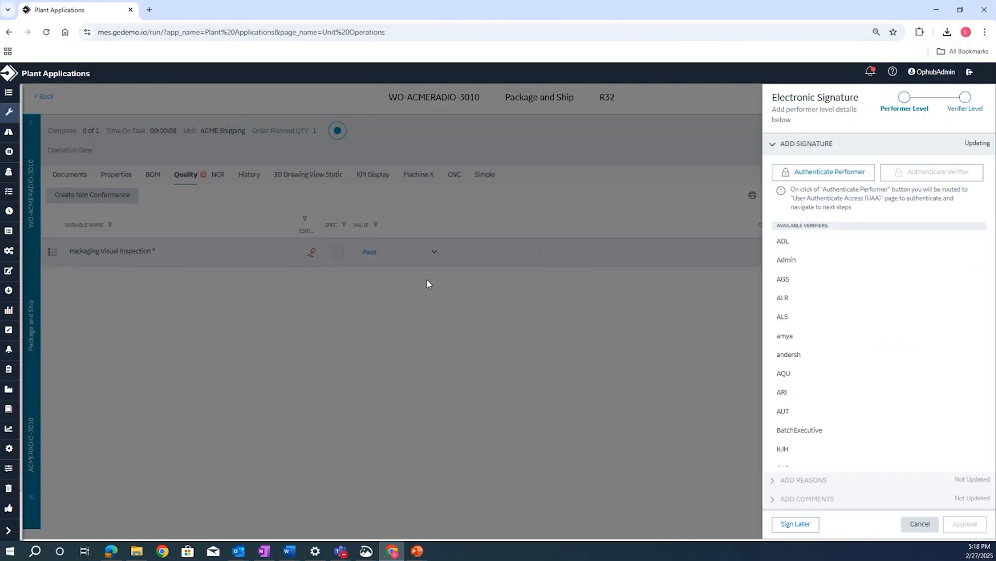
- Try to authenticate the performer for the electronic signature as Ophubadmin with the account password
{"action": "left_click", "coordinate": [837, 177]}
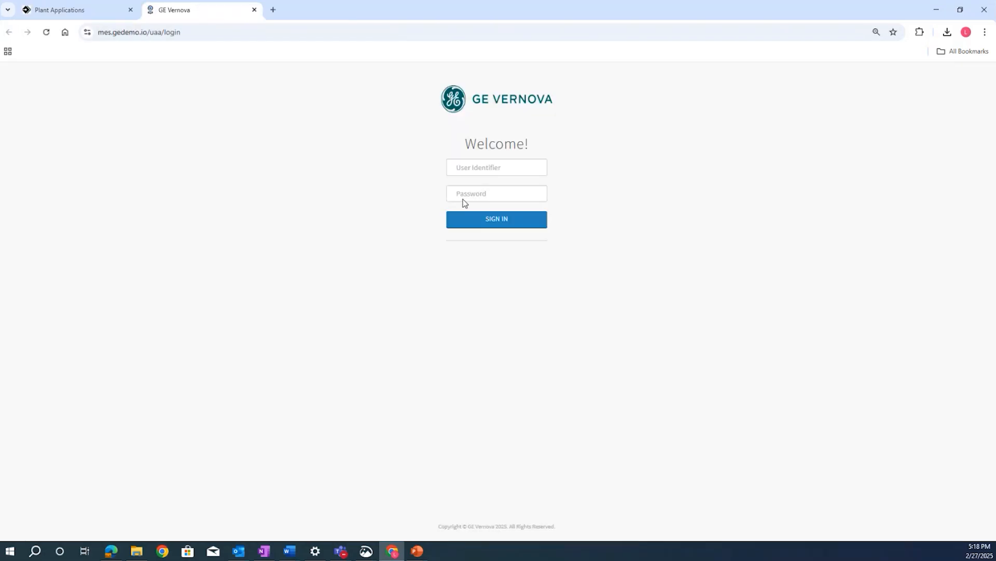
{"action": "left_click", "coordinate": [494, 166]}
{"action": "left_click", "coordinate": [510, 194]}
{"action": "left_click", "coordinate": [490, 193]}
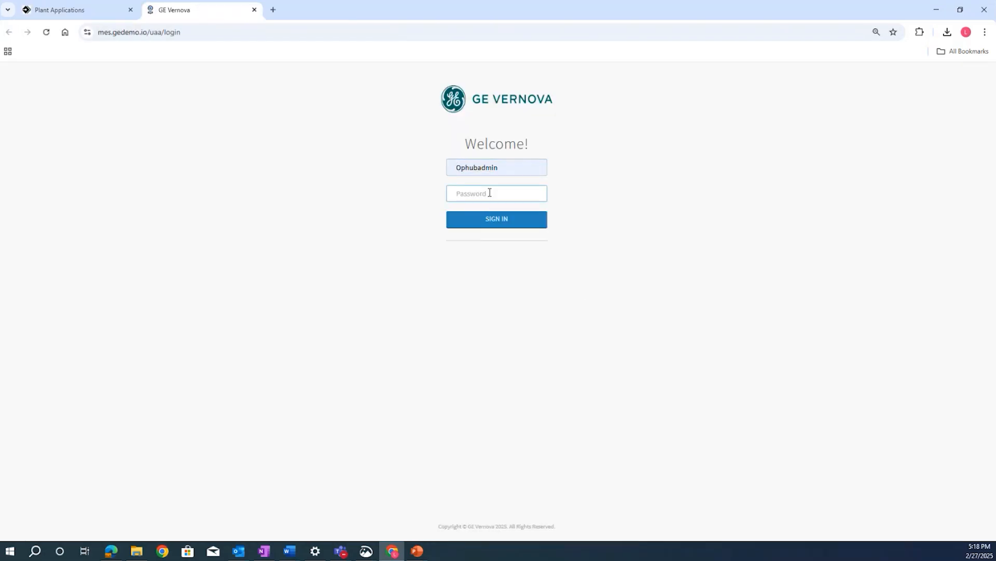
{"action": "type", "text": "••"}
{"action": "key", "text": "Return"}
{"action": "left_click", "coordinate": [499, 220]}
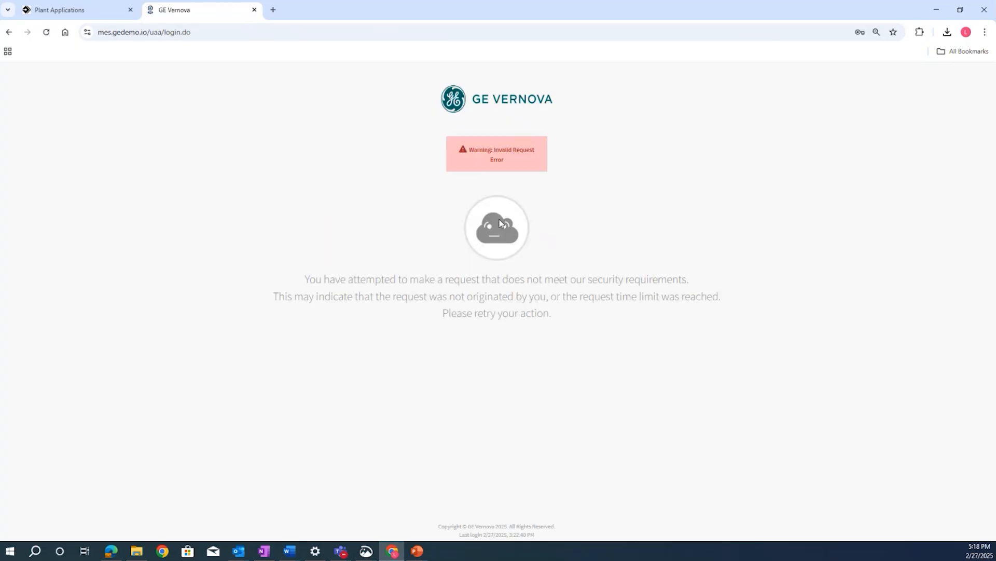
- Restart performer authentication from the electronic signature, sign in as Ophubadmin with the account password, and approve the performer level
{"action": "left_click", "coordinate": [110, 13]}
{"action": "left_click", "coordinate": [828, 175]}
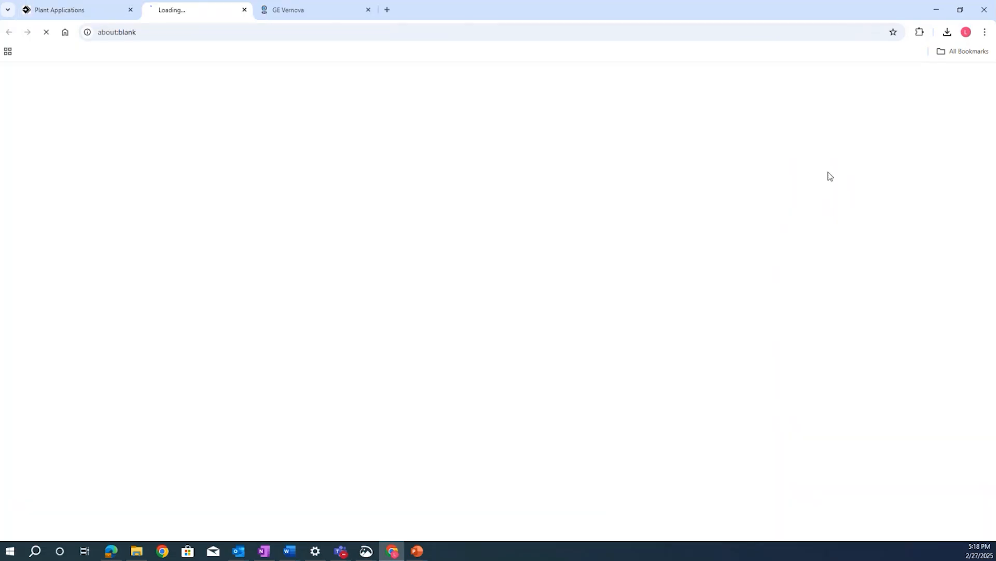
{"action": "left_click", "coordinate": [473, 165]}
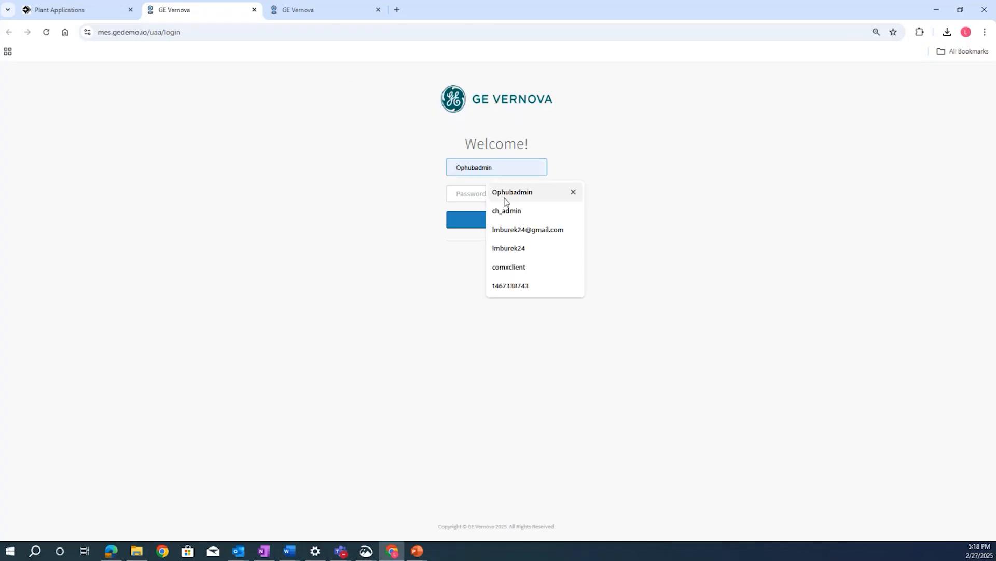
{"action": "left_click", "coordinate": [500, 200]}
{"action": "left_click", "coordinate": [477, 192]}
{"action": "type", "text": "••"}
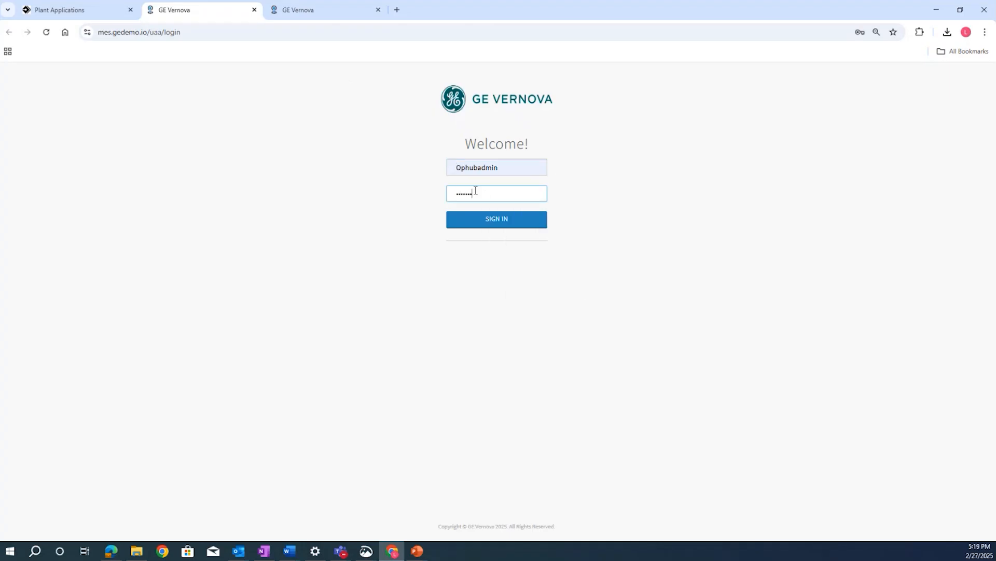
{"action": "key", "text": "Return"}
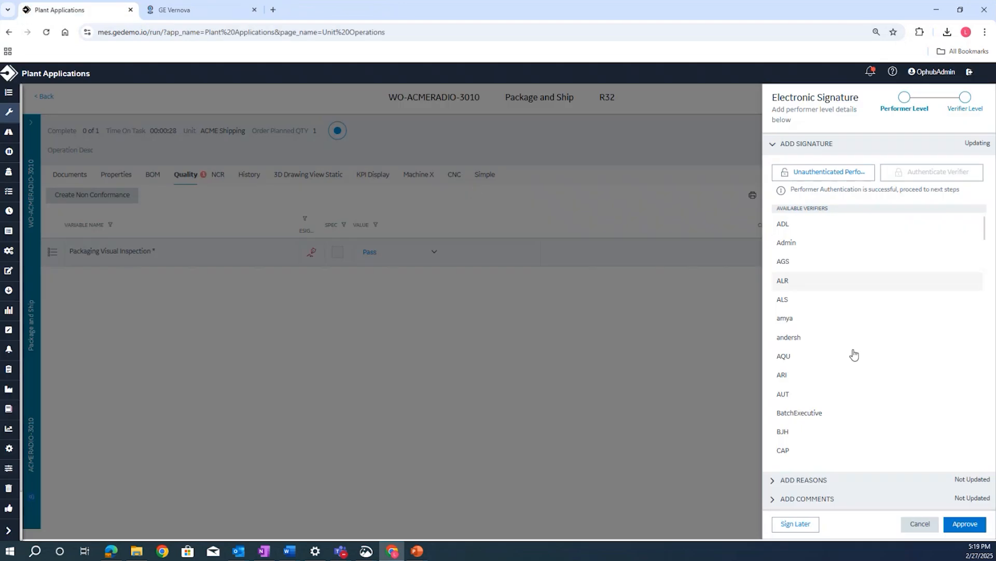
{"action": "left_click", "coordinate": [959, 525]}
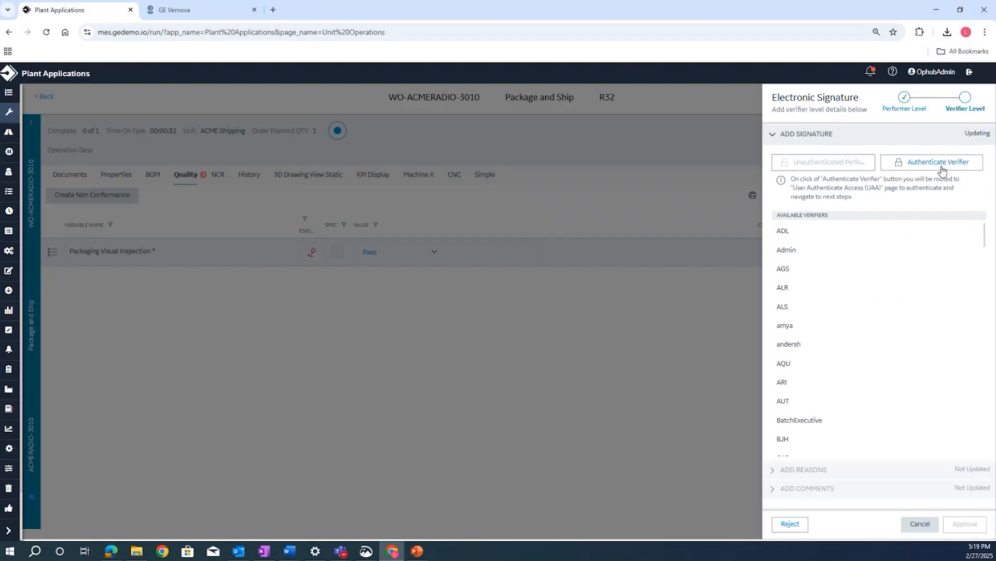
- Authenticate the verifier as comxclient with the account password and approve the verifier level of the electronic signature
{"action": "left_click", "coordinate": [943, 169]}
{"action": "left_click", "coordinate": [466, 162]}
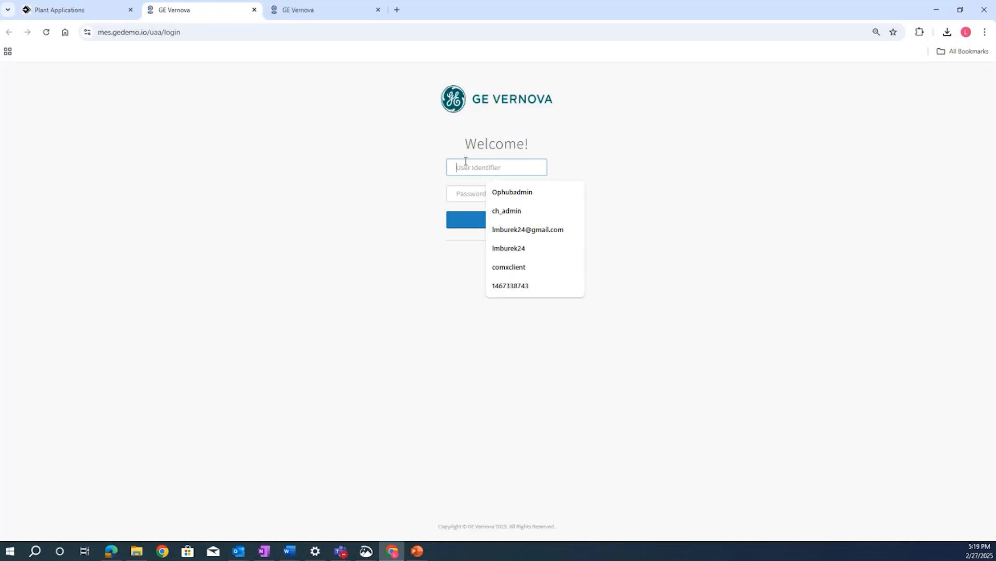
{"action": "left_click", "coordinate": [506, 267]}
{"action": "left_click", "coordinate": [477, 188]}
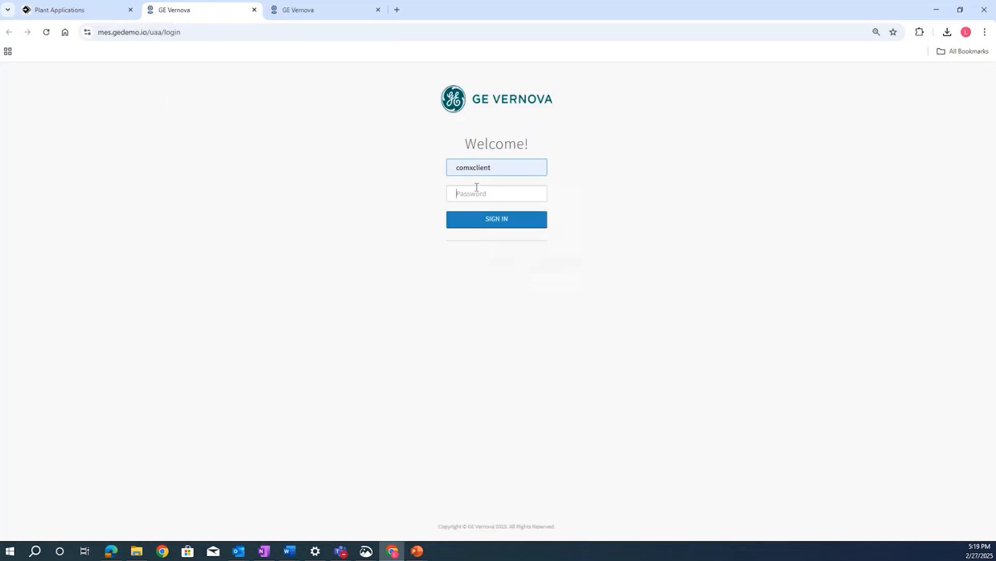
{"action": "type", "text": "•••"}
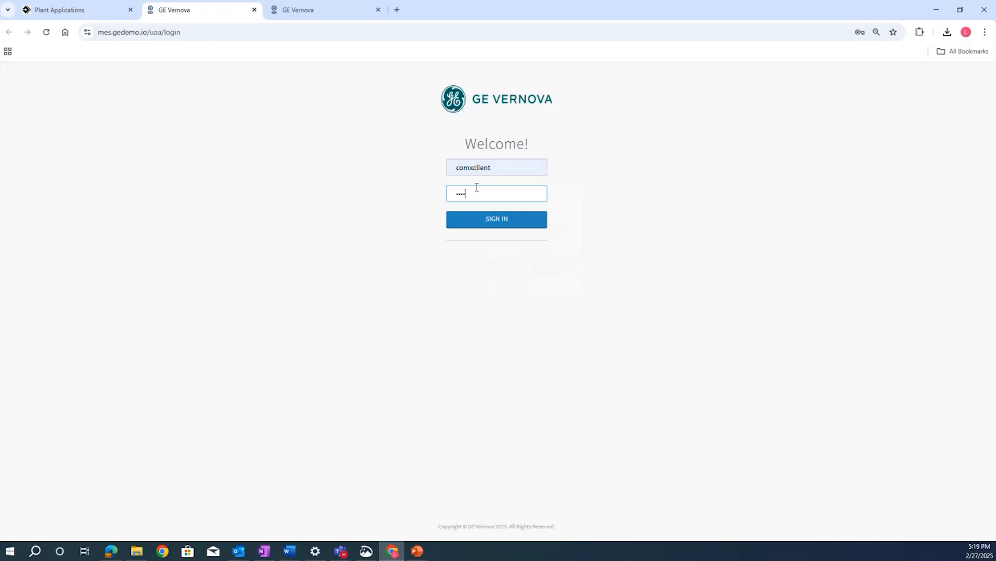
{"action": "left_click", "coordinate": [504, 219]}
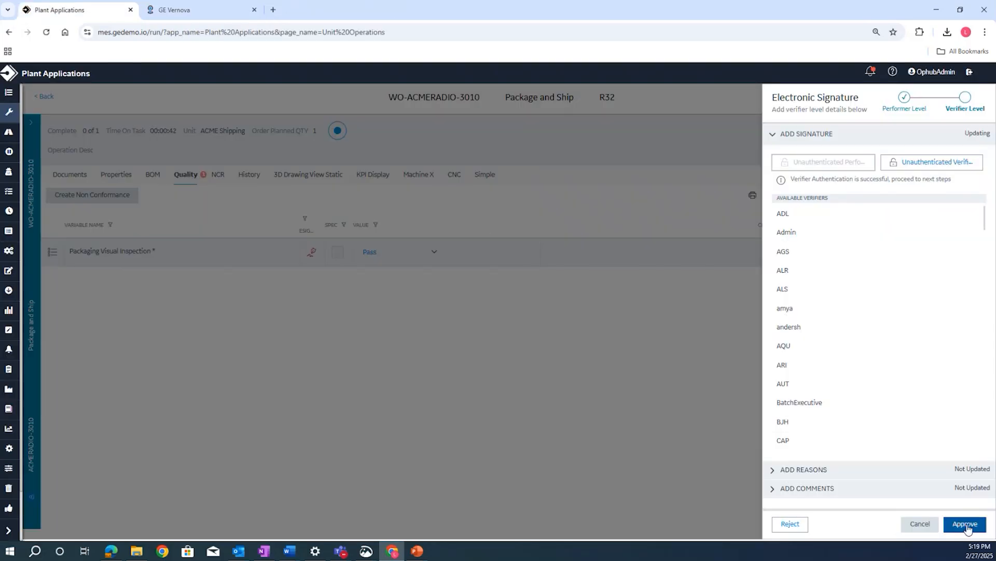
{"action": "left_click", "coordinate": [966, 524]}
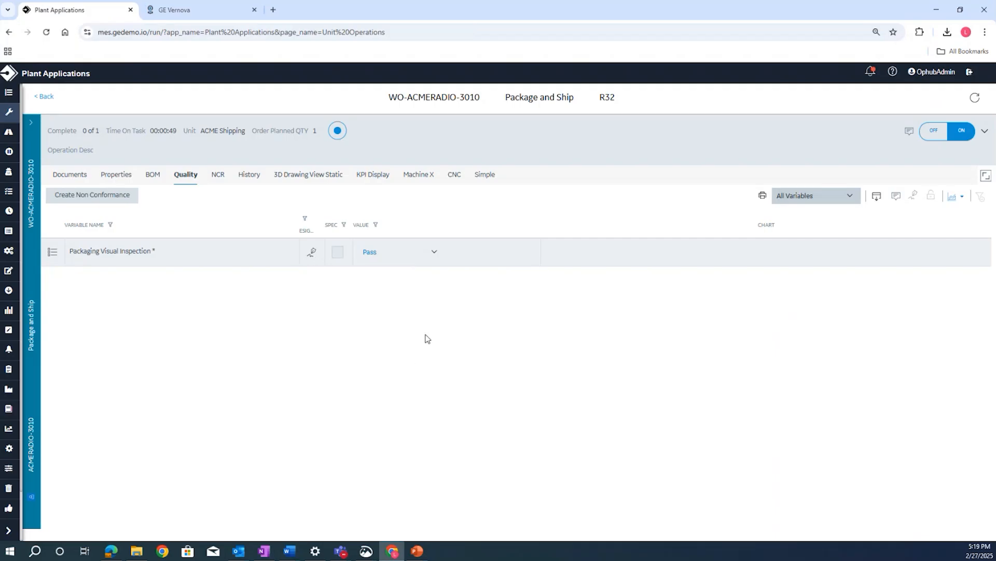
- Record a completed quantity of 1 for WO-ACMERADIO-3010's Package and Ship operation with clock off
{"action": "left_click", "coordinate": [337, 131]}
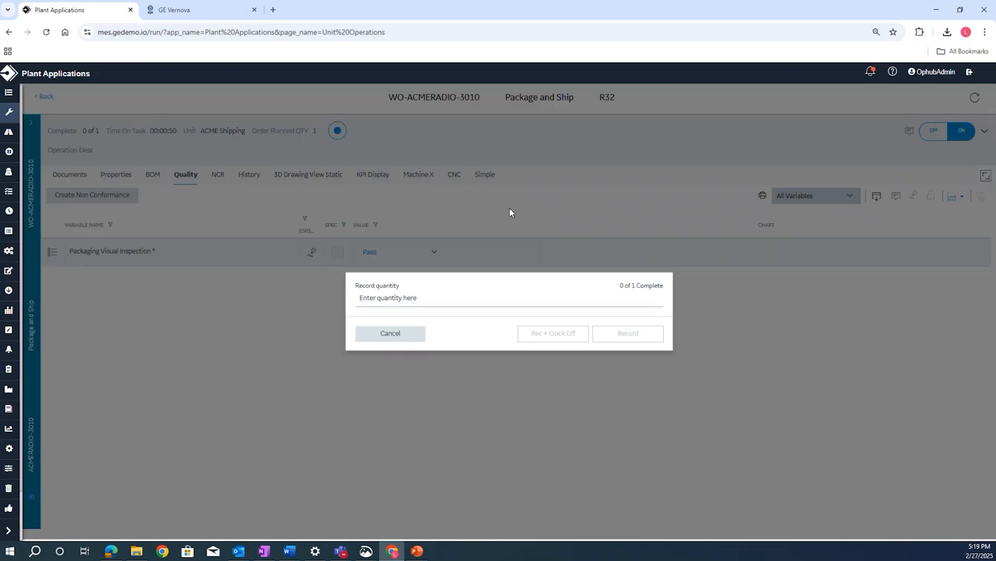
{"action": "left_click", "coordinate": [469, 299]}
{"action": "type", "text": "1"}
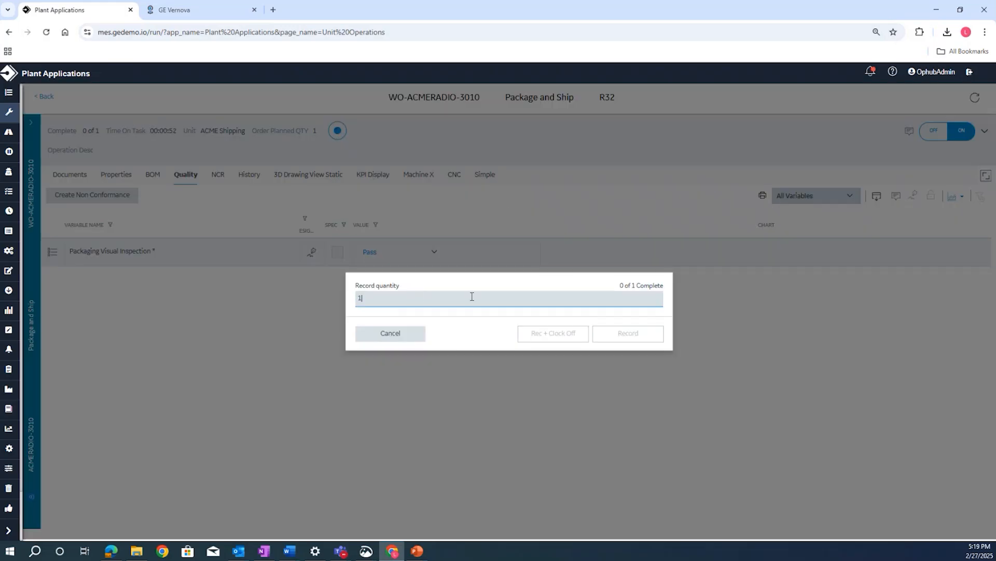
{"action": "left_click", "coordinate": [574, 337]}
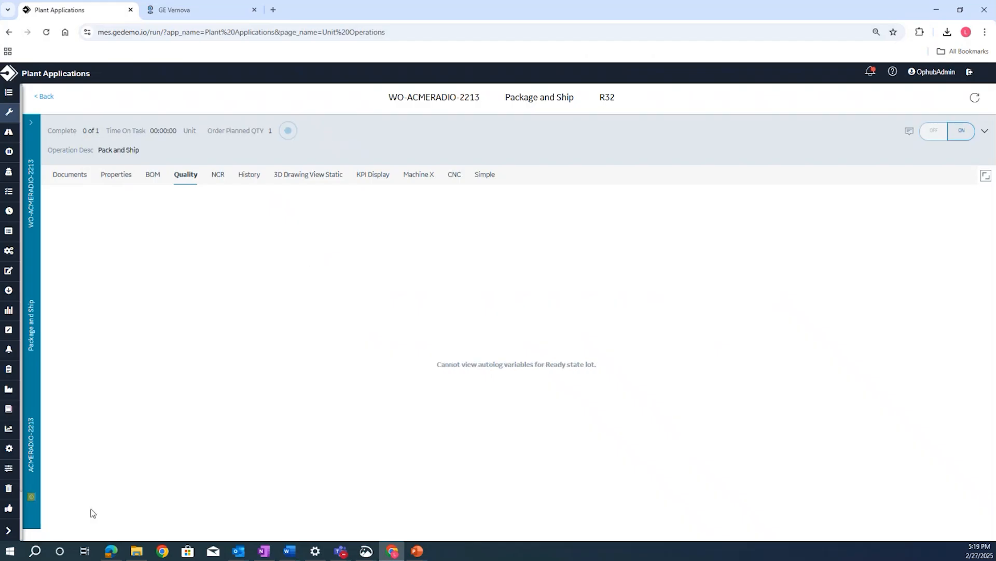
- Display the completed work orders in Work Order Manager
{"action": "left_click", "coordinate": [9, 531]}
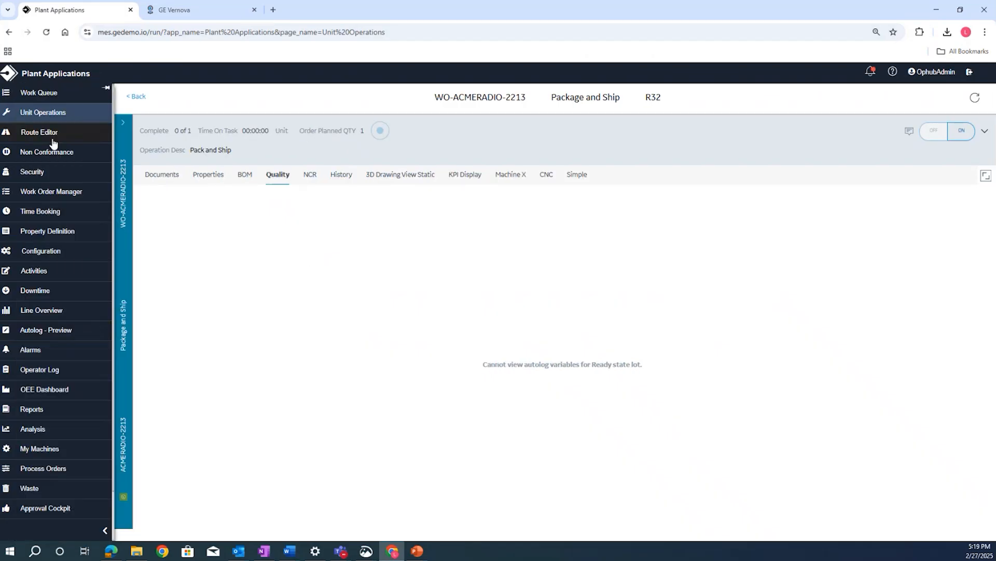
{"action": "left_click", "coordinate": [63, 193]}
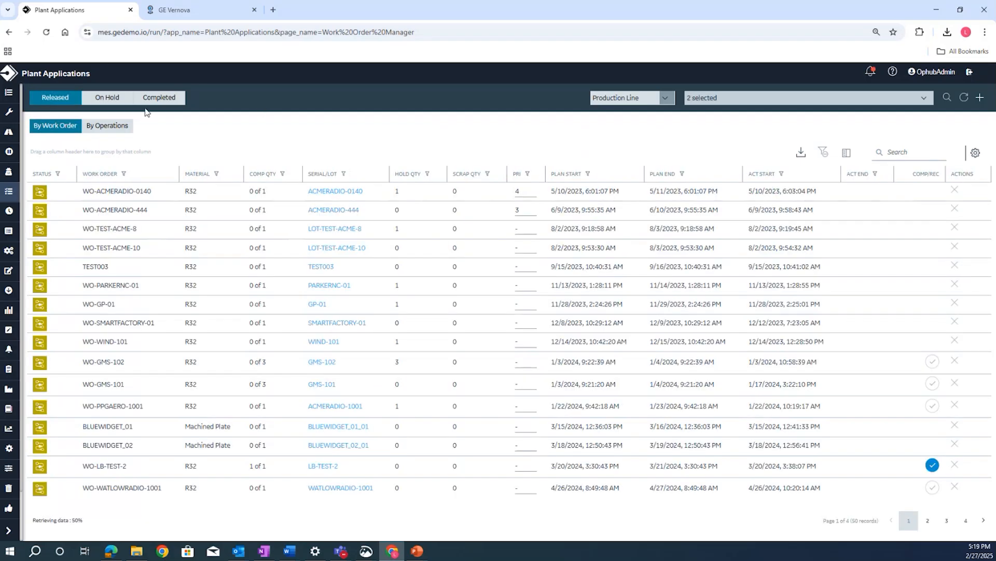
{"action": "left_click", "coordinate": [156, 100]}
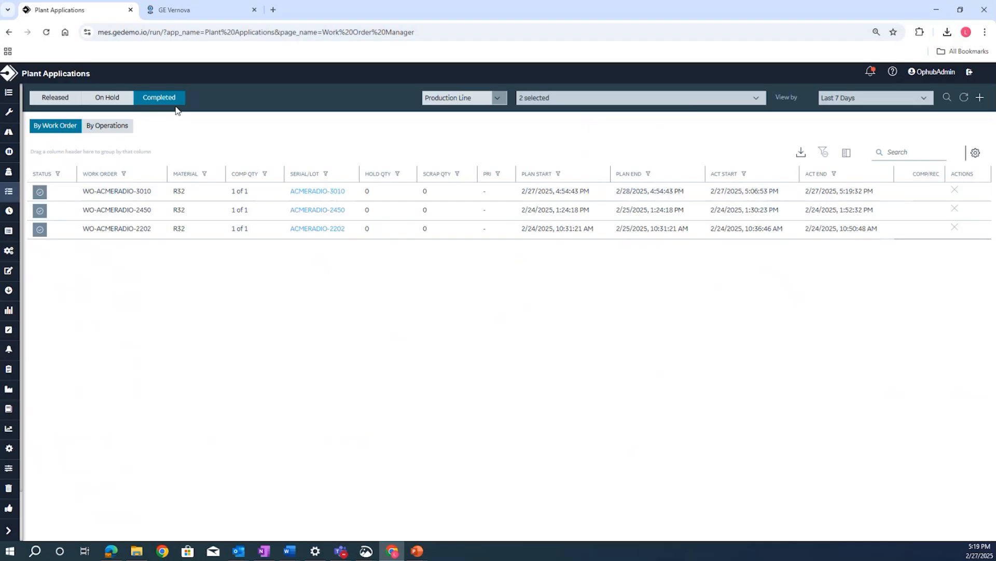
- Open WO-ACMERADIO-3010's operation summary and narrow the Description and Started Time columns
{"action": "left_click", "coordinate": [132, 191]}
{"action": "left_click", "coordinate": [244, 162]}
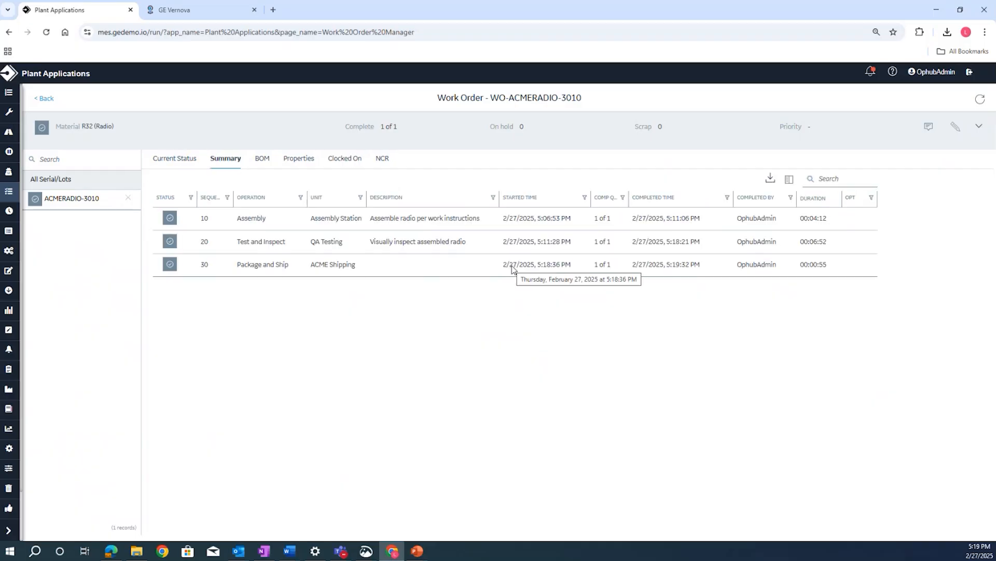
{"action": "left_click_drag", "start_coordinate": [499, 198], "coordinate": [437, 200]}
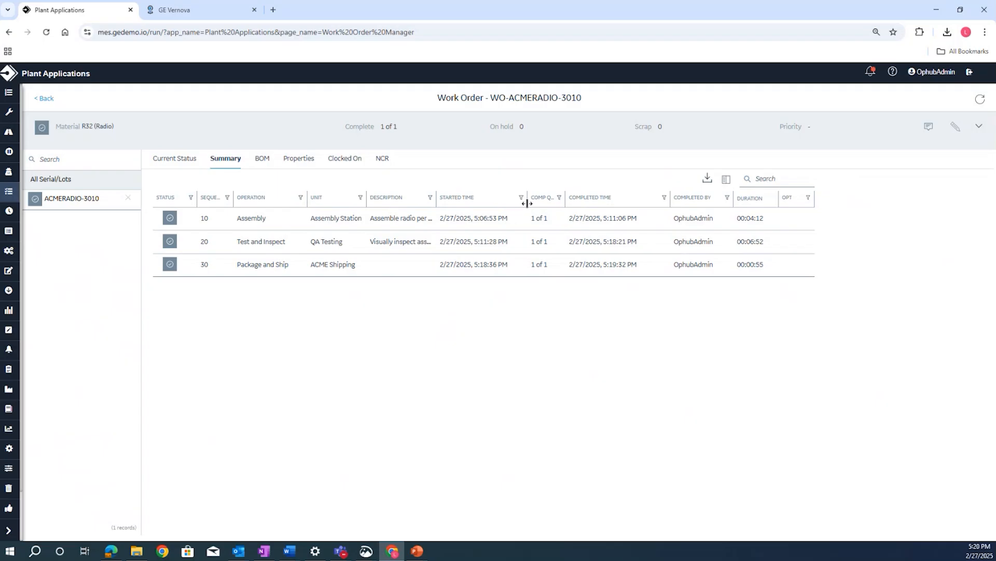
{"action": "left_click_drag", "start_coordinate": [527, 200], "coordinate": [504, 200]}
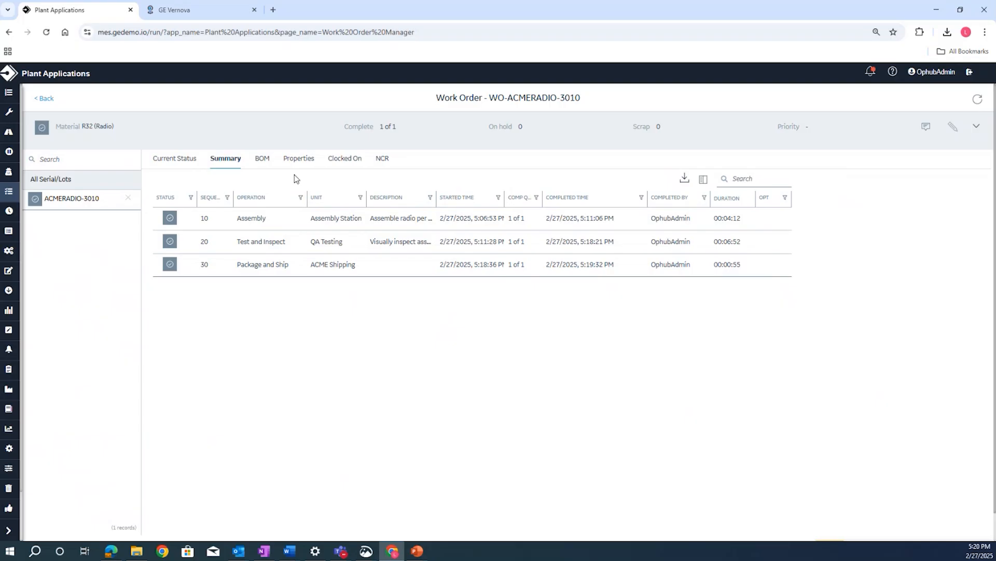
- Review the defect details of WO-ACMERADIO-3010's non conformance, close them and display the work order's current status
{"action": "left_click", "coordinate": [382, 162]}
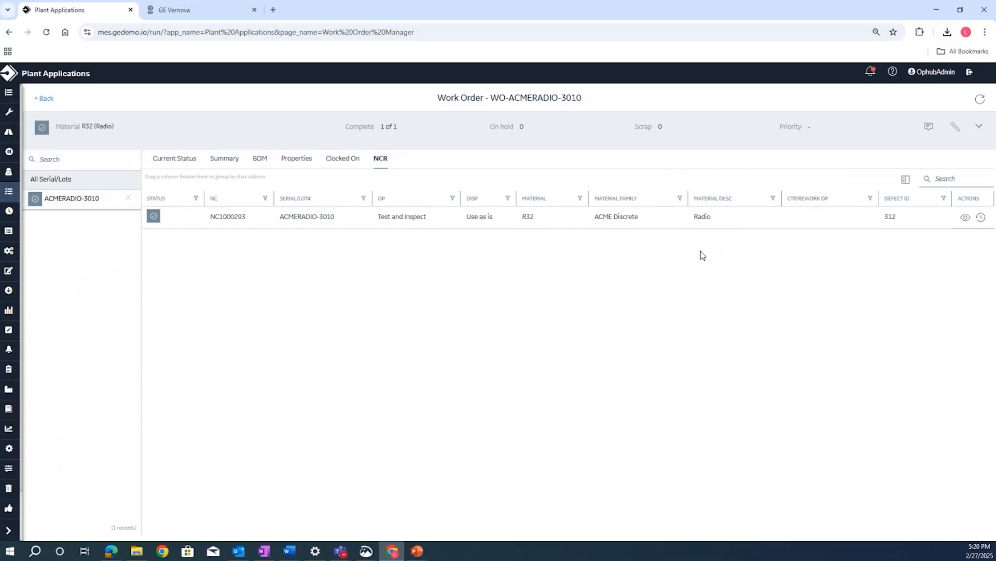
{"action": "left_click", "coordinate": [967, 218]}
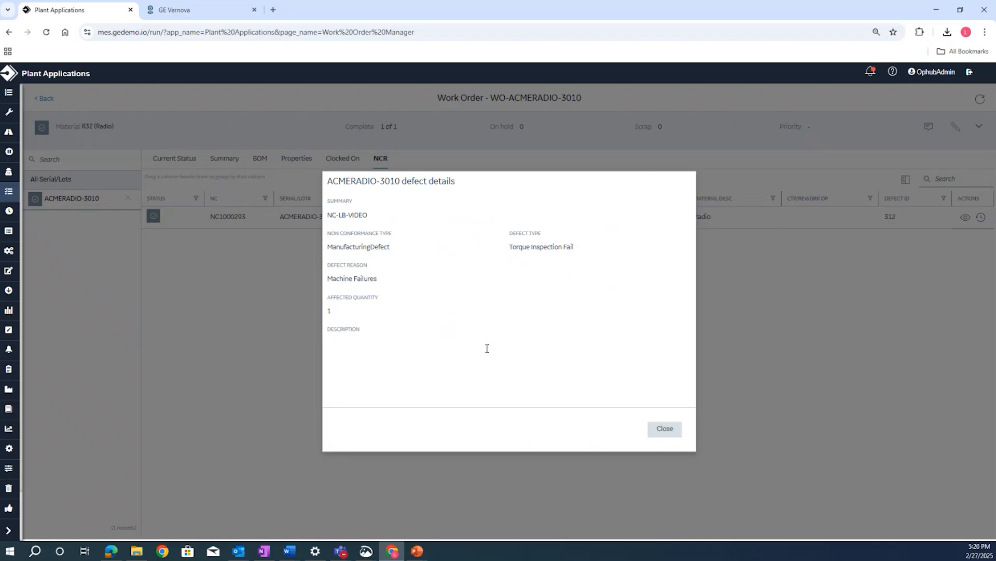
{"action": "left_click", "coordinate": [676, 432]}
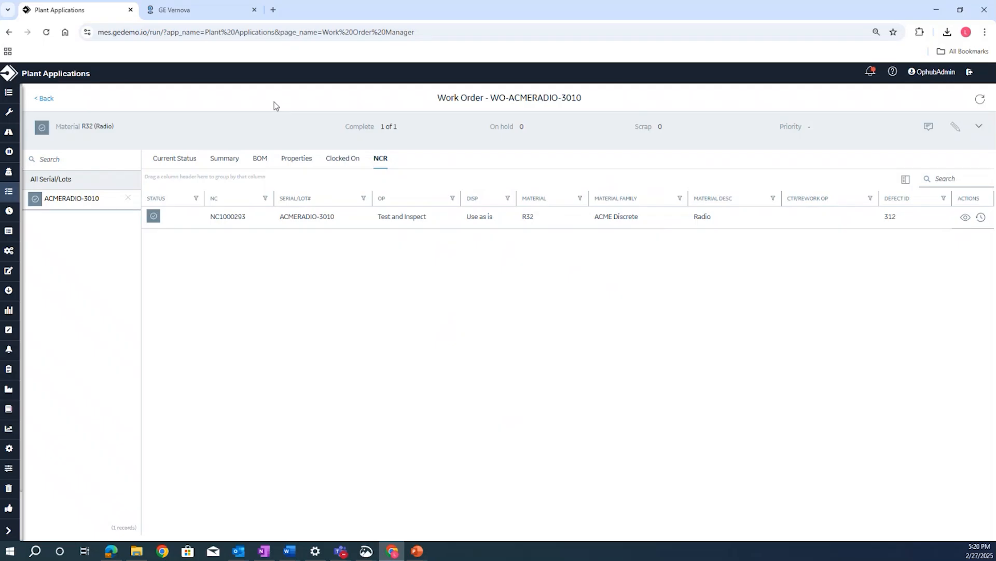
{"action": "left_click", "coordinate": [179, 158]}
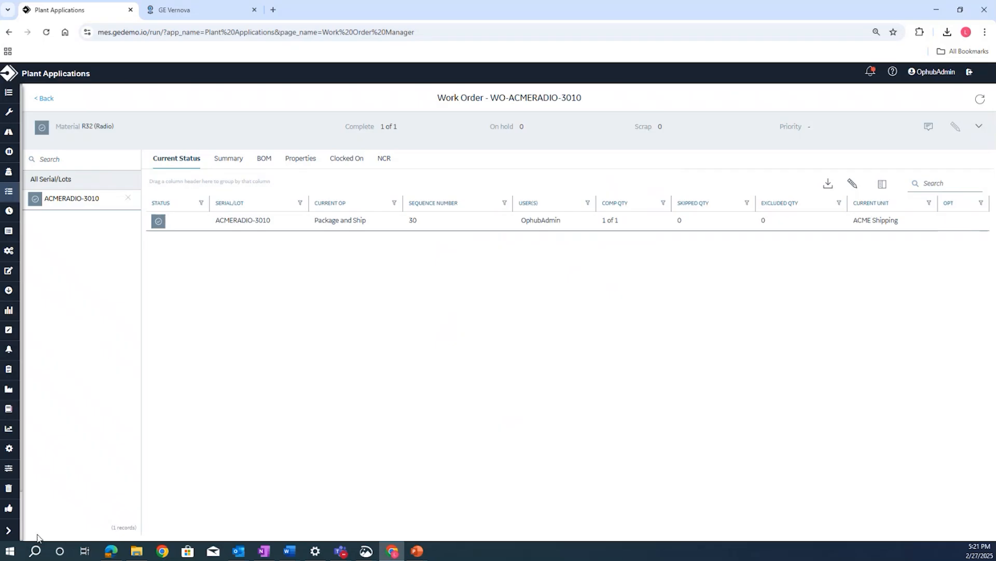
- Open Genealogy and add serial/lot ACMERADIO-3010 to the list of traced lots
{"action": "left_click", "coordinate": [8, 530]}
{"action": "scroll", "coordinate": [52, 267], "scroll_direction": "down", "scroll_amount": 1}
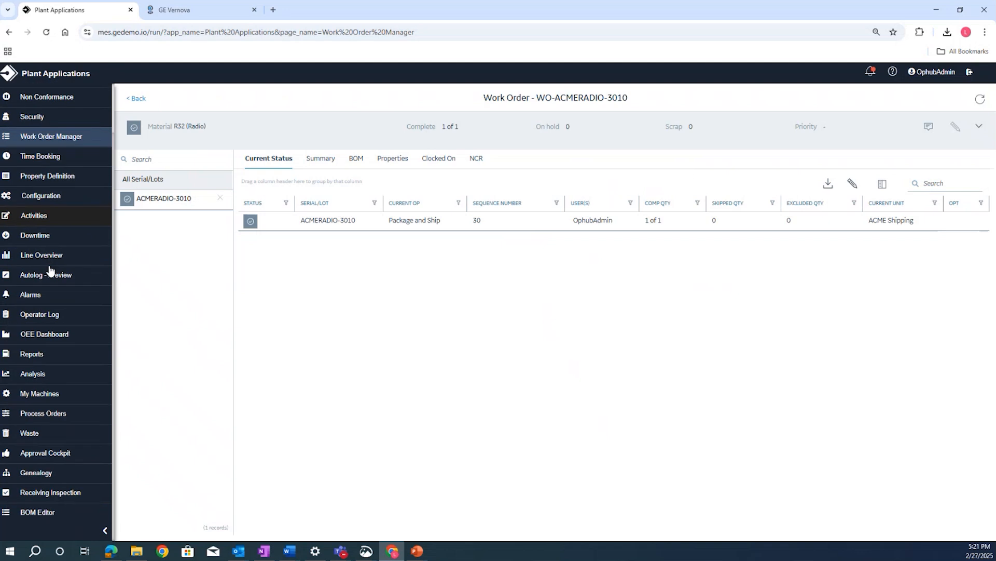
{"action": "left_click", "coordinate": [44, 474]}
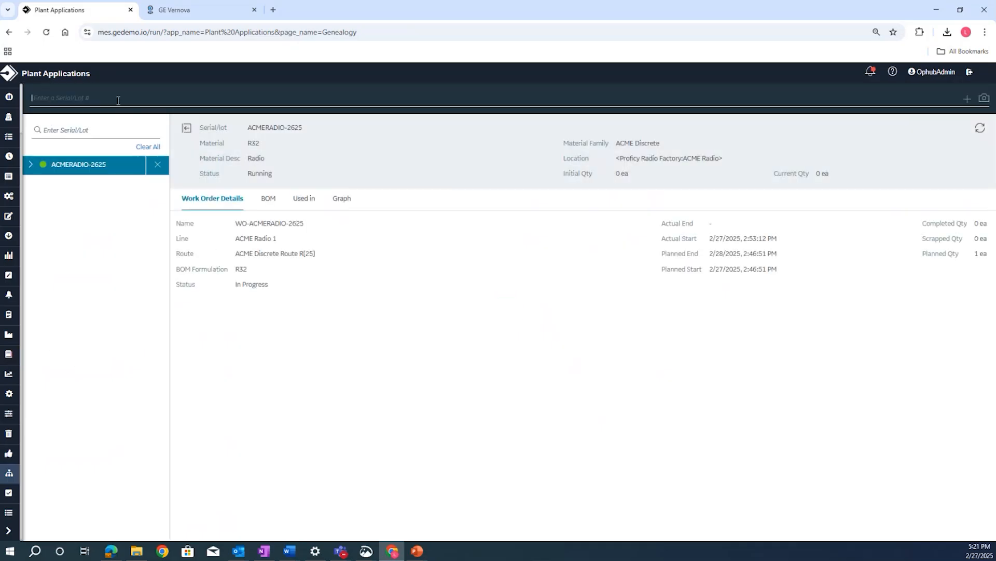
{"action": "type", "text": "ACMERADIO-3010"}
{"action": "left_click", "coordinate": [967, 98]}
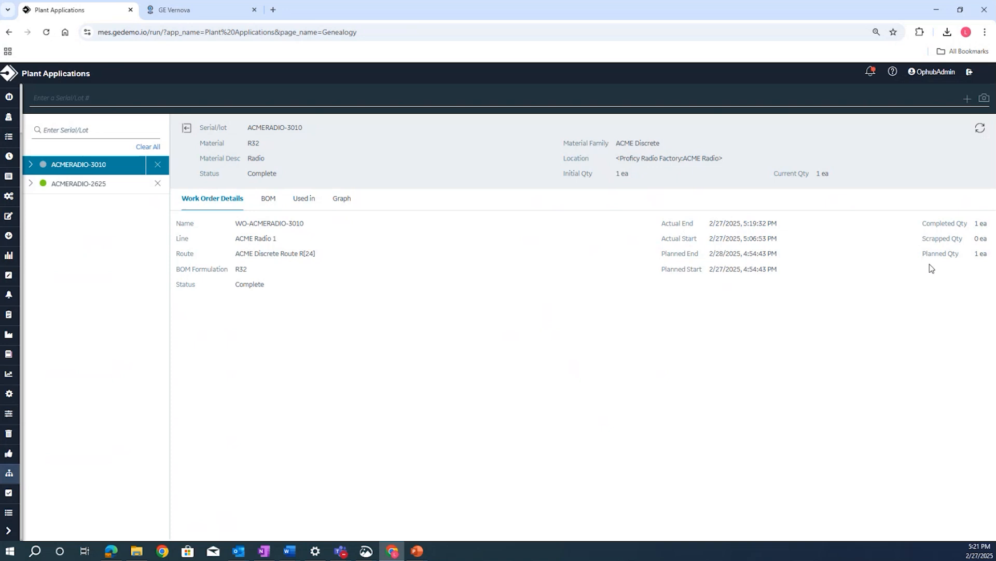
- Examine ACMERADIO-3010's genealogy graph with all nodes expanded, trace where BOLT-LOT-XY was used, and return to ACMERADIO-3010's graph
{"action": "left_click", "coordinate": [342, 200]}
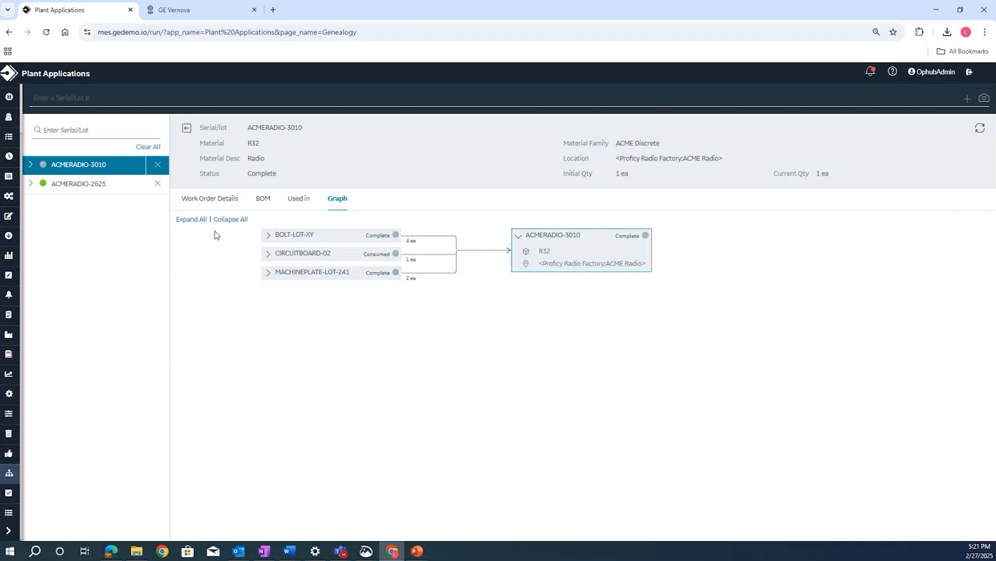
{"action": "left_click", "coordinate": [192, 221]}
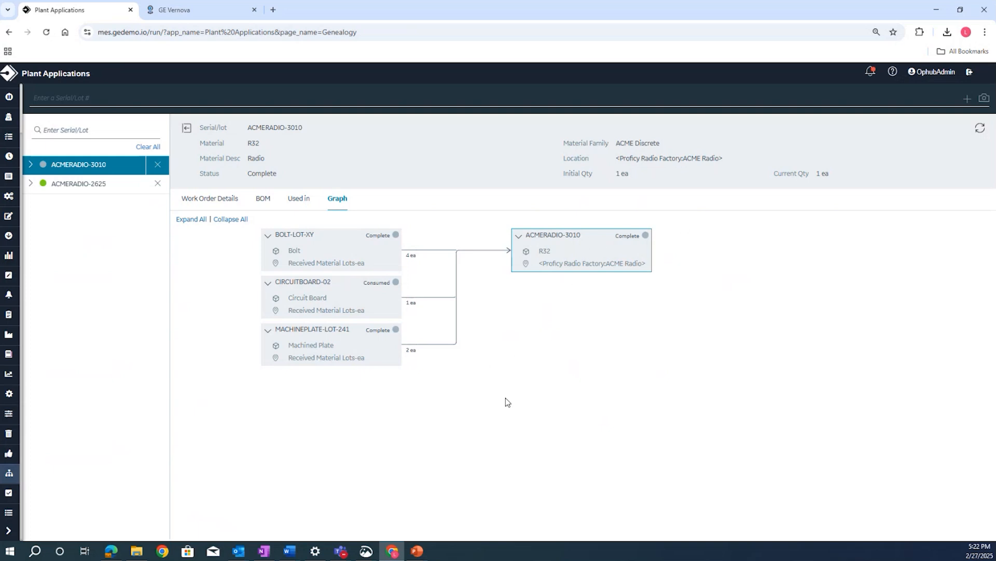
{"action": "left_click", "coordinate": [346, 258]}
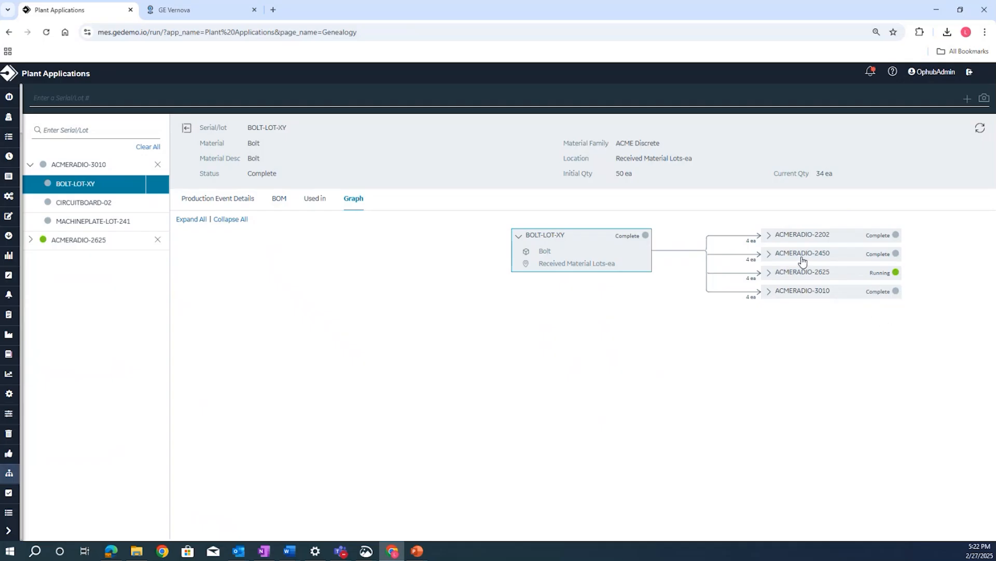
{"action": "left_click", "coordinate": [795, 294]}
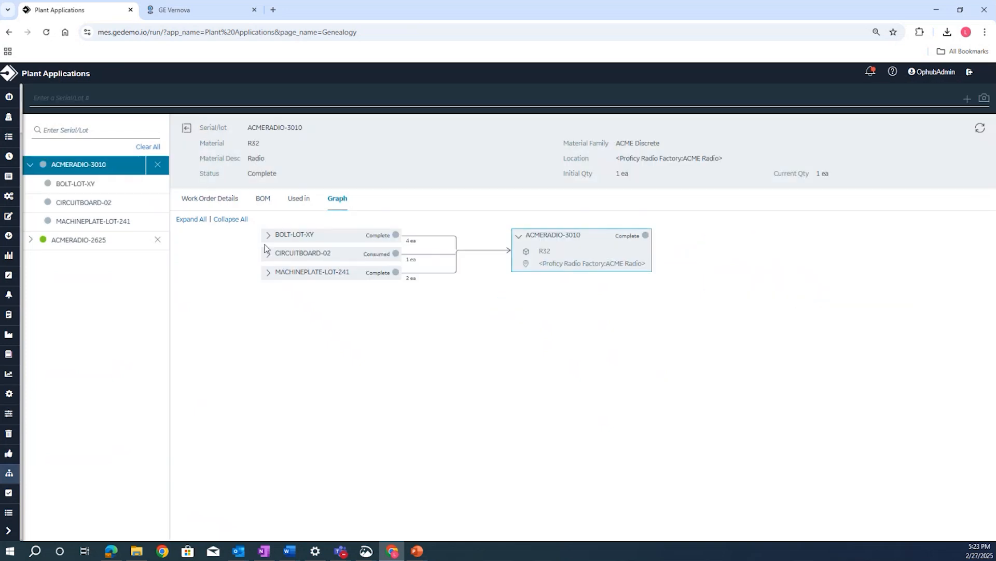
- Expand all nodes in ACMERADIO-3010's genealogy graph, follow BOLT-LOT-XY to the radios that consumed it, and return to ACMERADIO-3010
{"action": "left_click", "coordinate": [191, 219]}
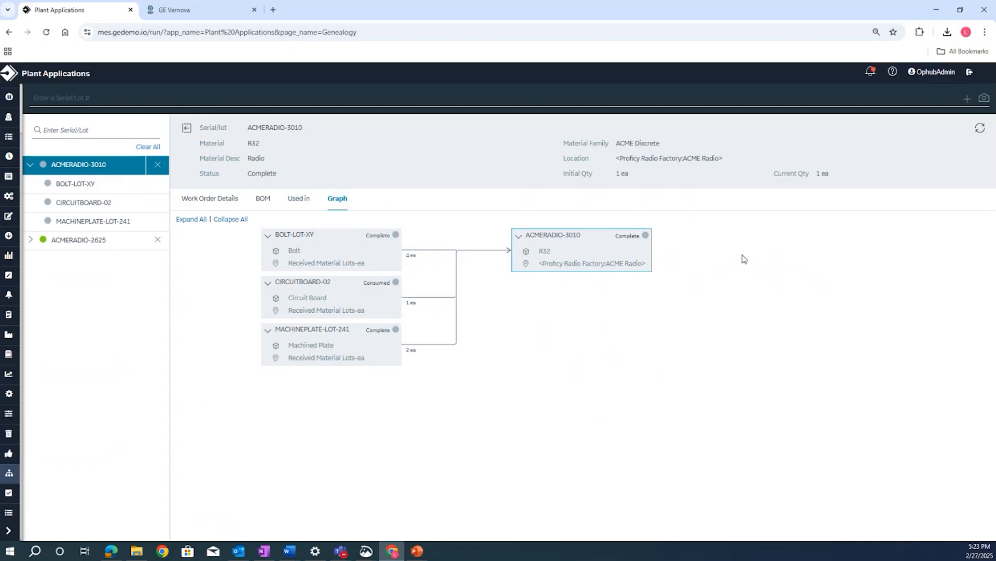
{"action": "left_click", "coordinate": [376, 246]}
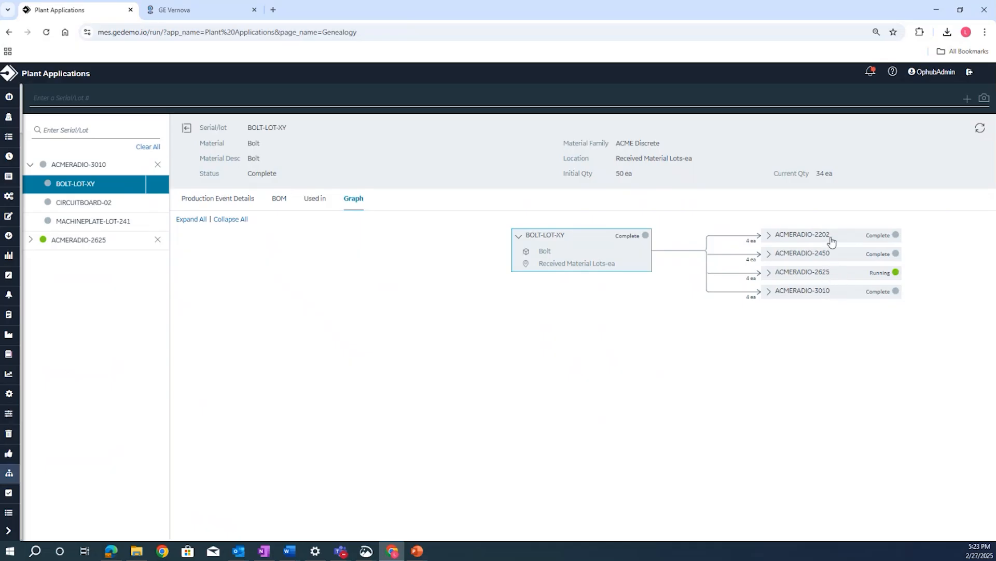
{"action": "left_click", "coordinate": [826, 294]}
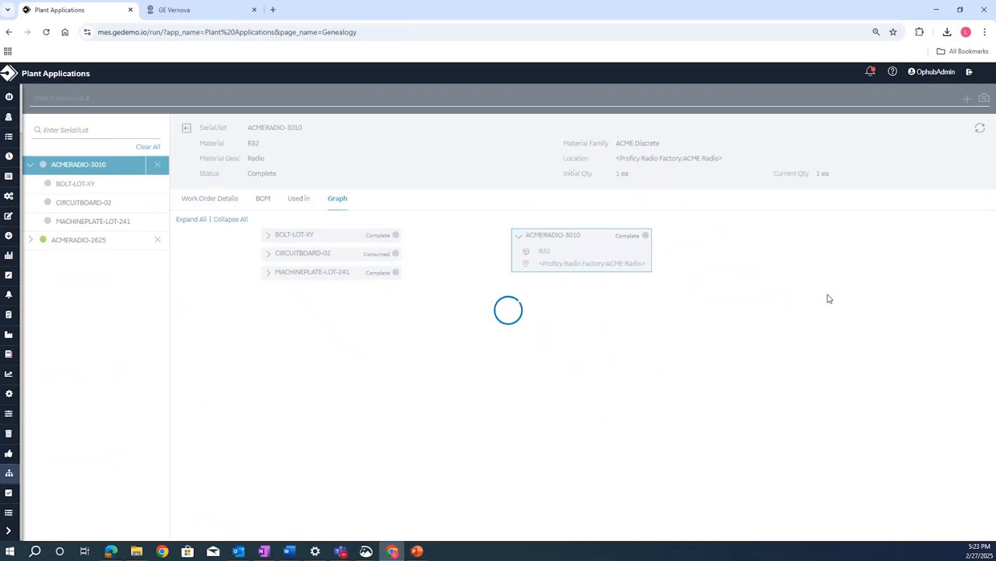
- Open Time Booking and set the Work Order filter to include all work orders
{"action": "left_click", "coordinate": [8, 530]}
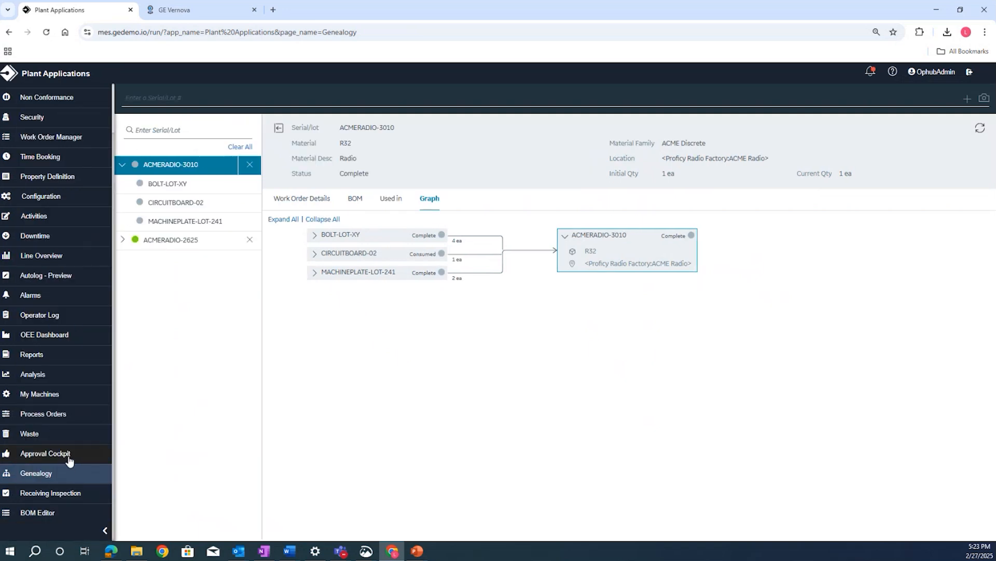
{"action": "left_click", "coordinate": [52, 157]}
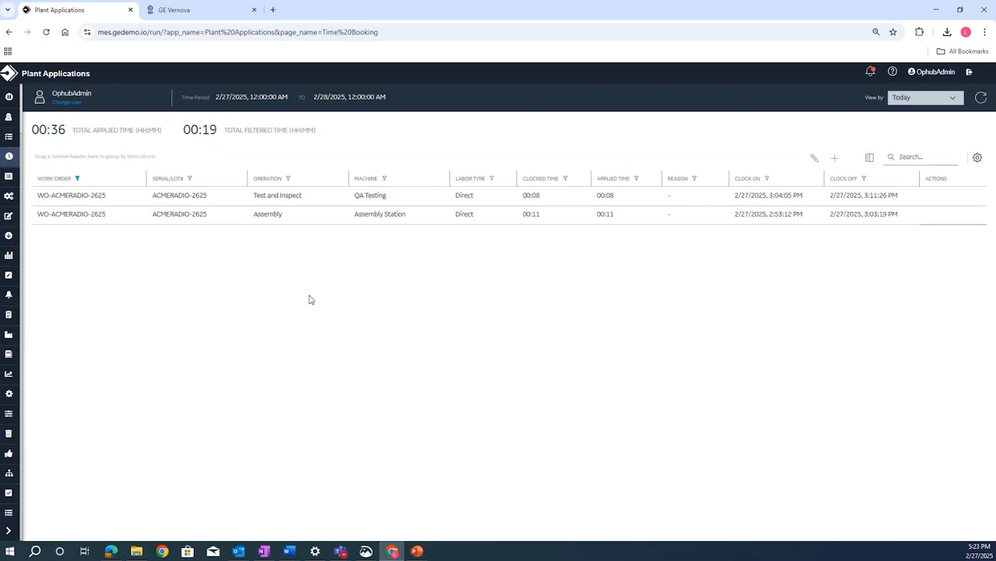
{"action": "left_click", "coordinate": [77, 178]}
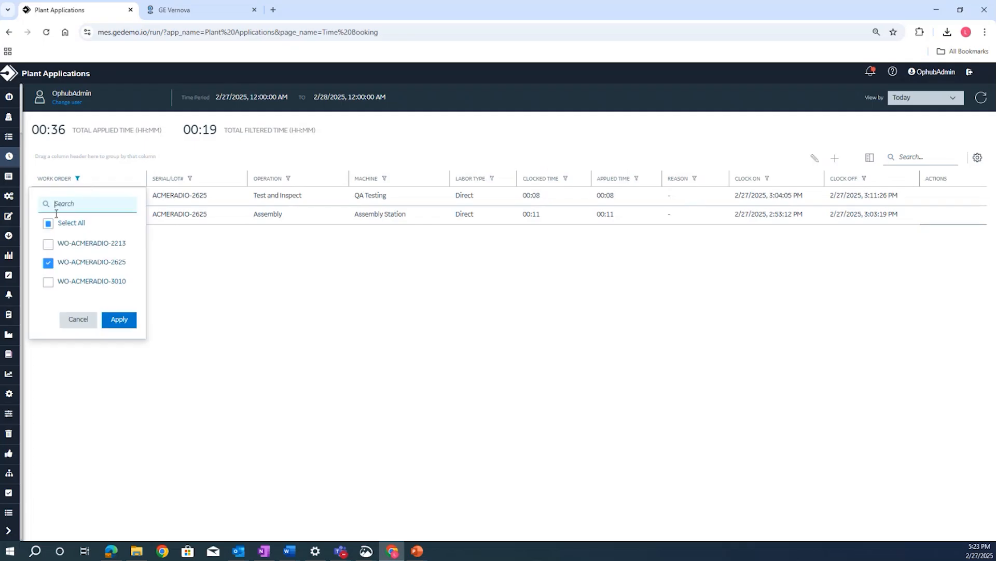
{"action": "left_click", "coordinate": [48, 224]}
{"action": "left_click", "coordinate": [119, 319]}
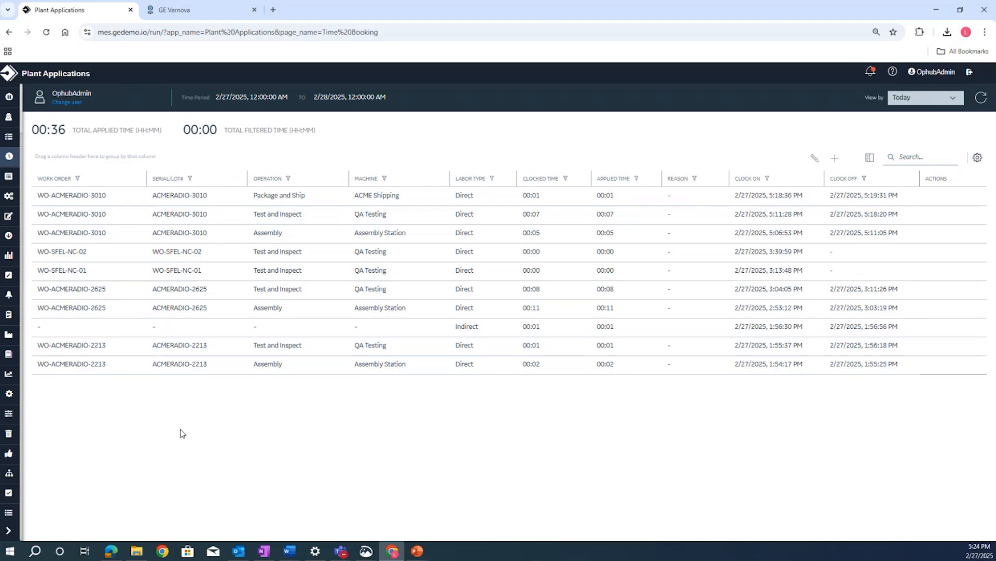
- Group the time booking entries by work order, and remove the grouping again
{"action": "left_click_drag", "start_coordinate": [58, 181], "coordinate": [91, 156]}
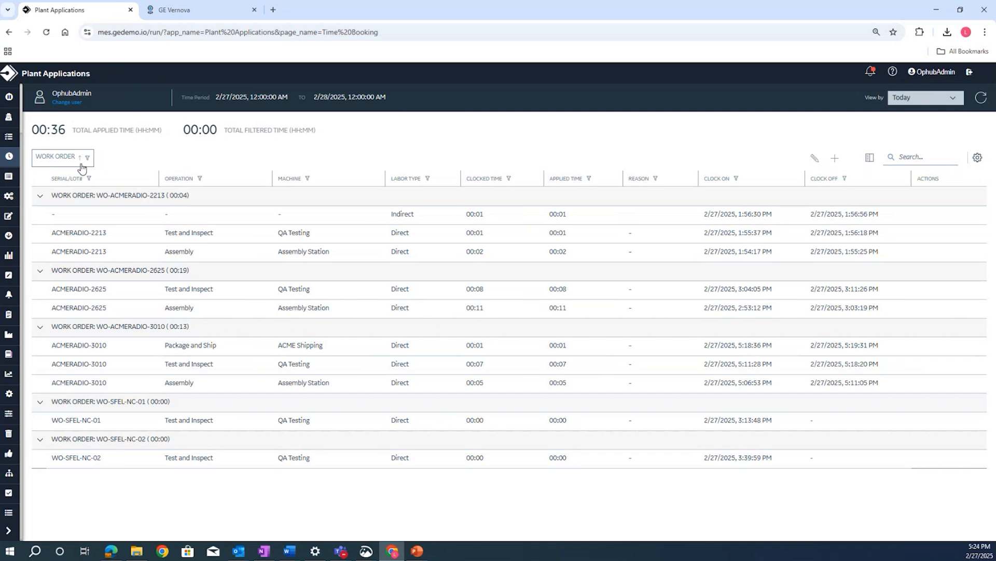
{"action": "left_click_drag", "start_coordinate": [70, 164], "coordinate": [119, 192]}
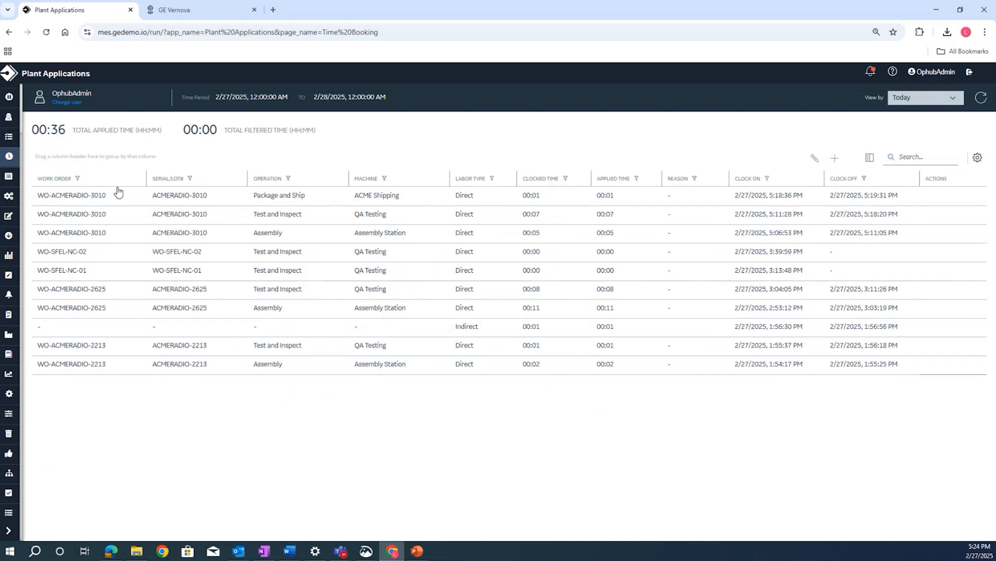
- Filter the time booking entries to serial/lot ACMERADIO-3010, with the Work Order filter kept on all its work orders
{"action": "left_click", "coordinate": [190, 179]}
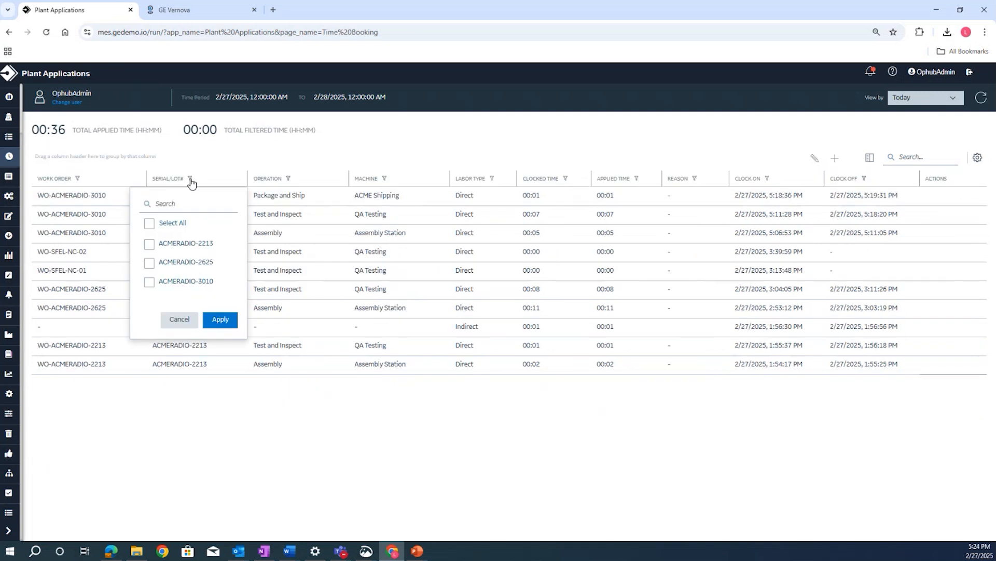
{"action": "left_click", "coordinate": [149, 282]}
{"action": "left_click", "coordinate": [220, 319]}
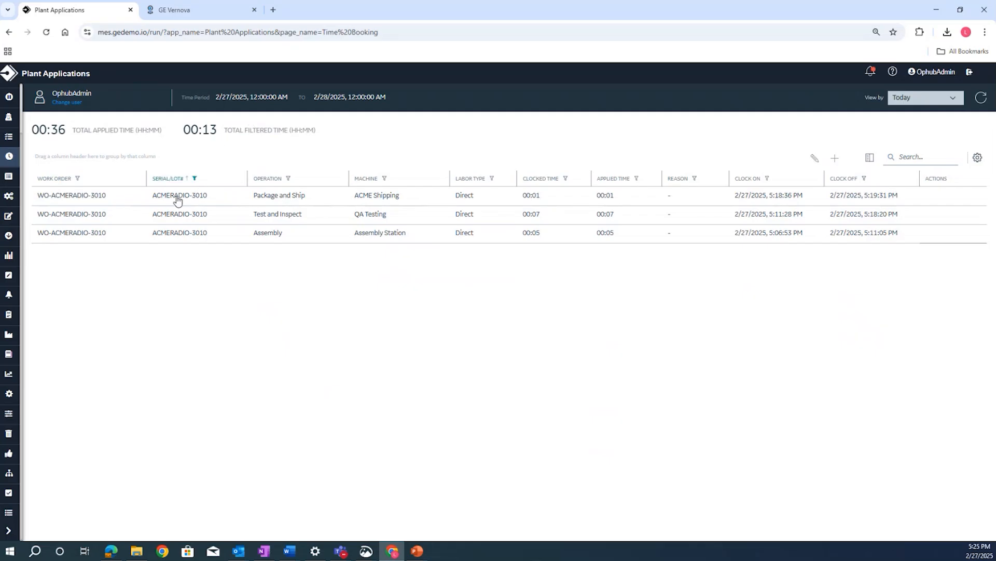
{"action": "left_click", "coordinate": [78, 180]}
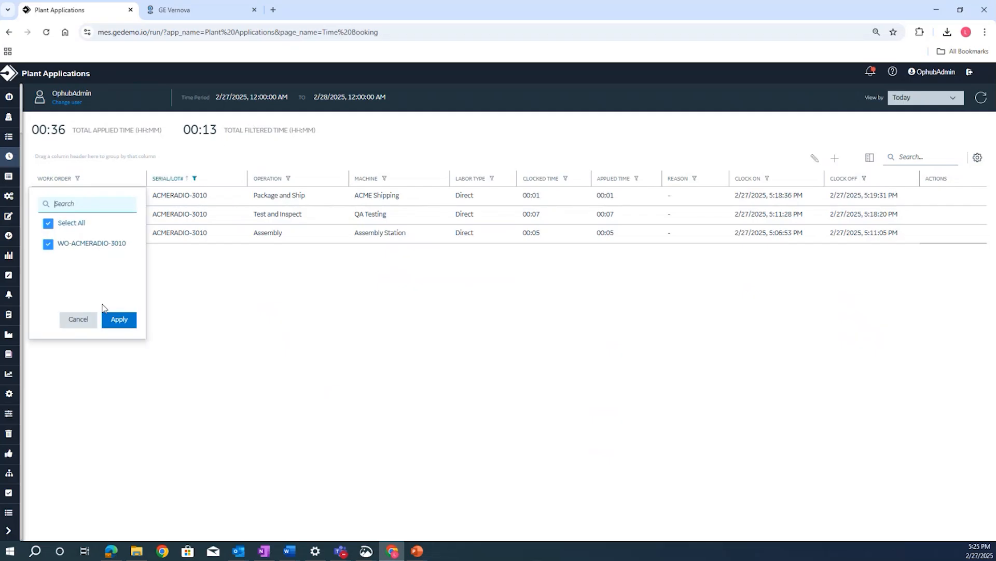
{"action": "left_click", "coordinate": [119, 320]}
- Browse the list of application pages for another page to open
{"action": "left_click", "coordinate": [8, 530]}
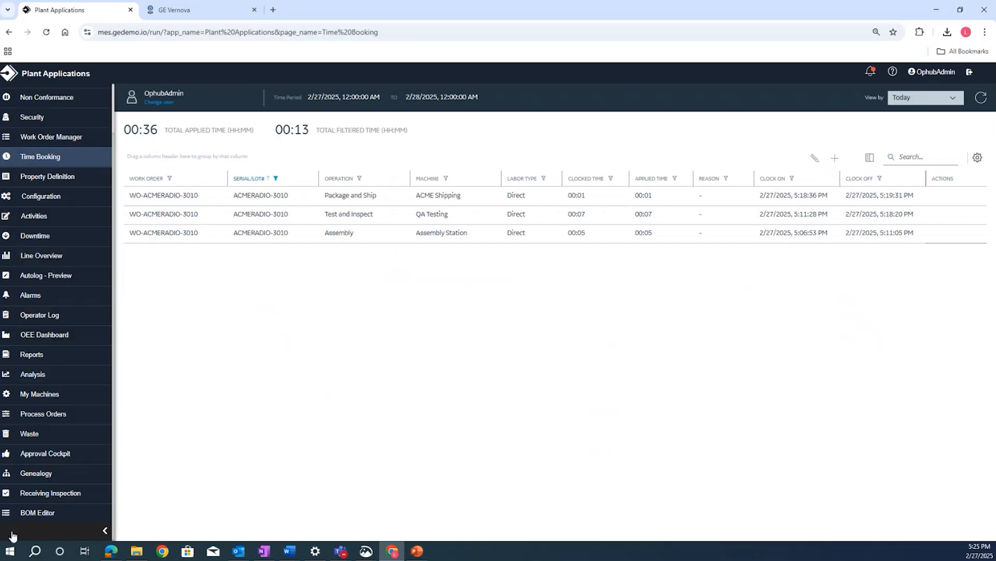
{"action": "scroll", "coordinate": [20, 525], "scroll_direction": "up", "scroll_amount": 2}
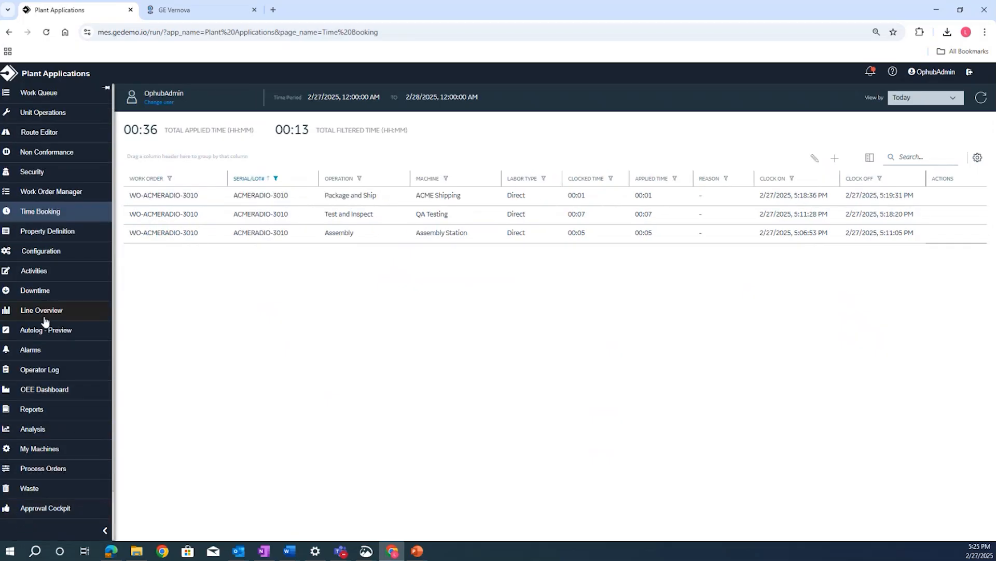